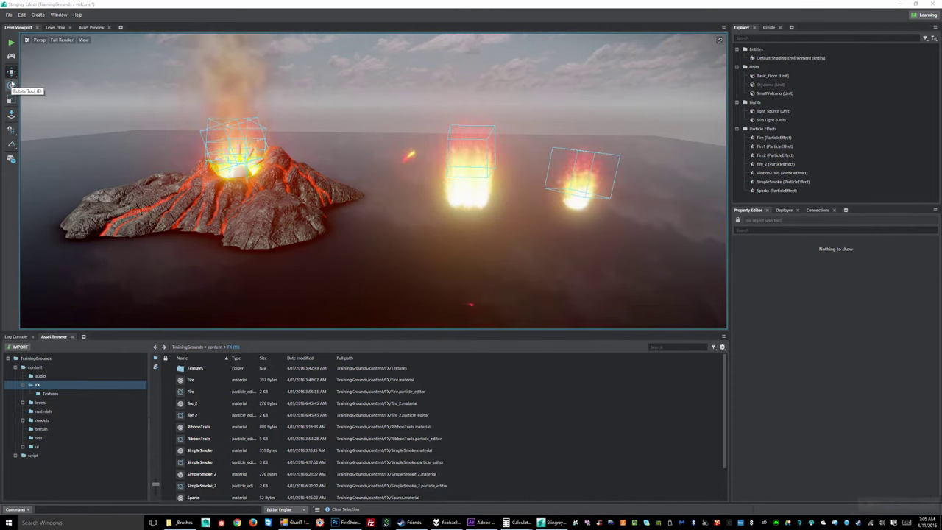
Step: Delete the two standalone fire effects, Fire2 and fire_2, standing beside the volcano
{"action": "left_click", "coordinate": [493, 144]}
{"action": "key", "text": "Delete"}
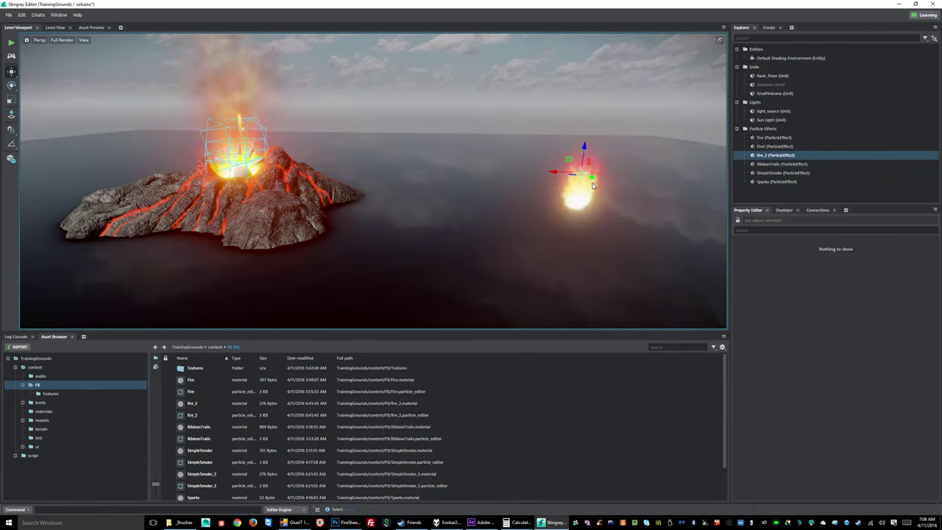
{"action": "left_click", "coordinate": [585, 190]}
{"action": "key", "text": "Delete"}
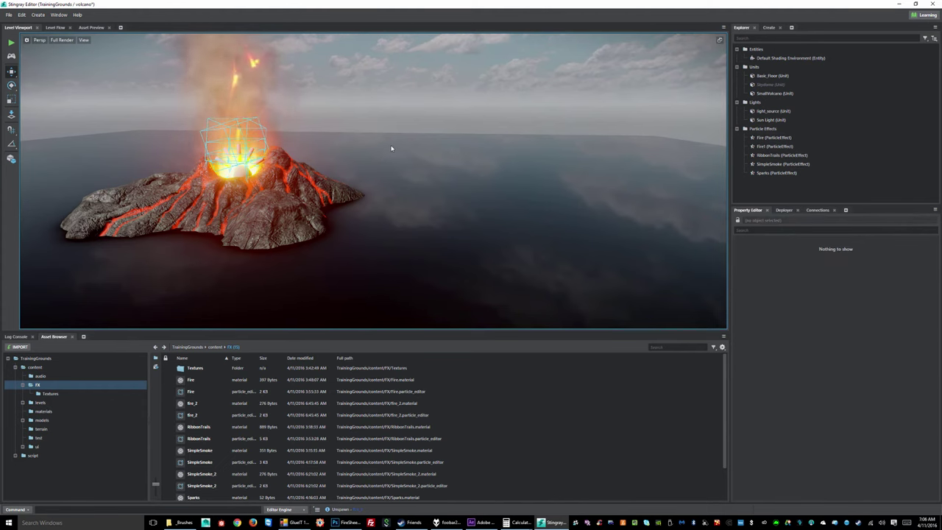
Step: Place the RibbonTrails particle effect from the FX folder on the open floor beside the volcano
{"action": "middle_click_drag", "start_coordinate": [253, 161], "coordinate": [415, 166], "text": "alt"}
{"action": "left_click_drag", "start_coordinate": [414, 167], "coordinate": [513, 258], "text": "alt"}
{"action": "middle_click_drag", "start_coordinate": [514, 258], "coordinate": [436, 219], "text": "alt"}
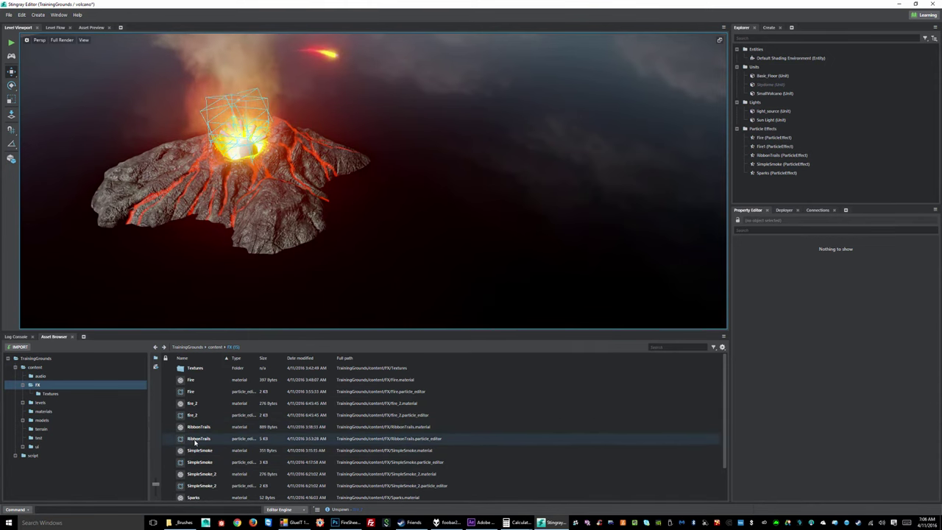
{"action": "scroll", "coordinate": [203, 456], "scroll_direction": "down", "scroll_amount": 3}
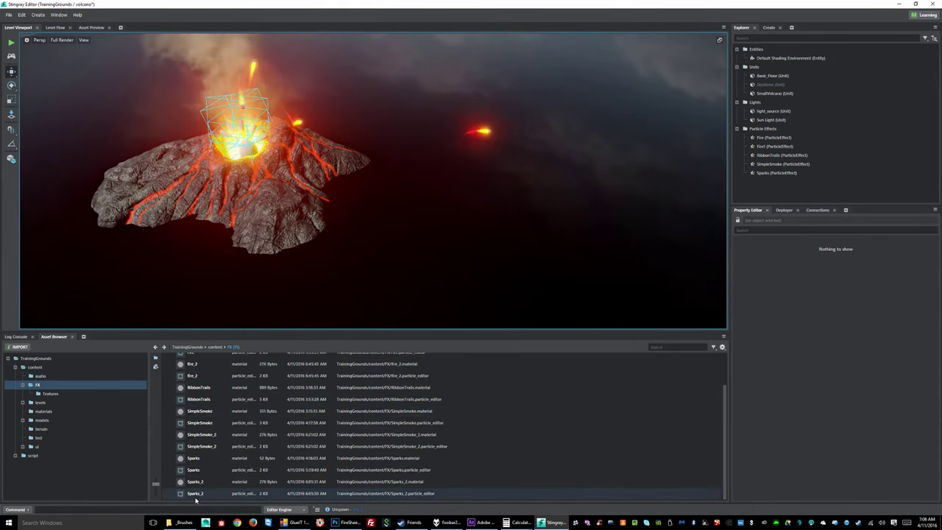
{"action": "left_click", "coordinate": [193, 400]}
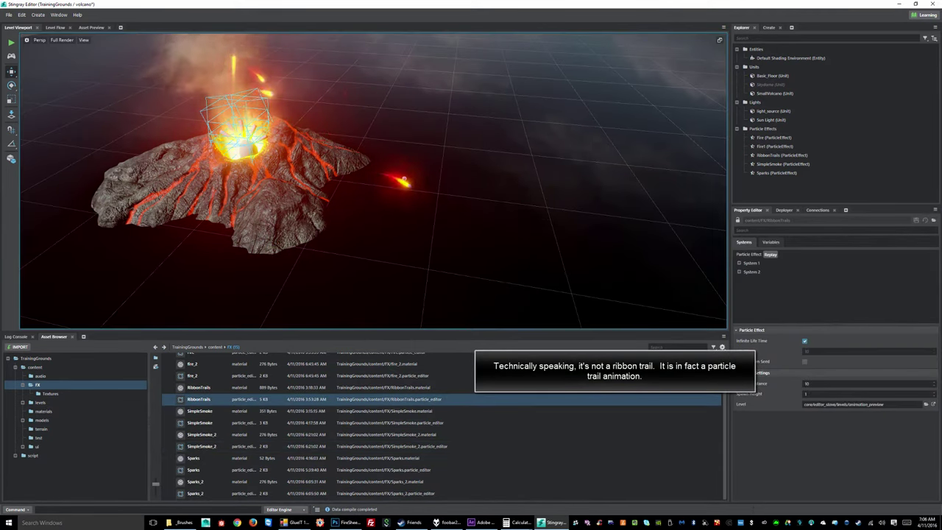
{"action": "left_click_drag", "start_coordinate": [193, 400], "coordinate": [637, 217]}
Step: Raise the new RibbonTrails effect above the floor to a Z position of about 0.67
{"action": "key", "text": "f"}
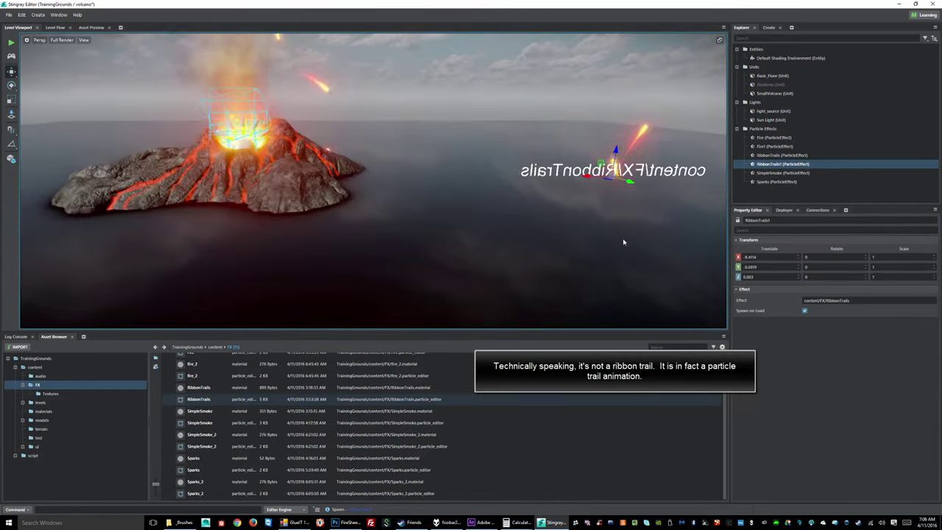
{"action": "scroll", "coordinate": [414, 176], "scroll_direction": "up", "scroll_amount": 4}
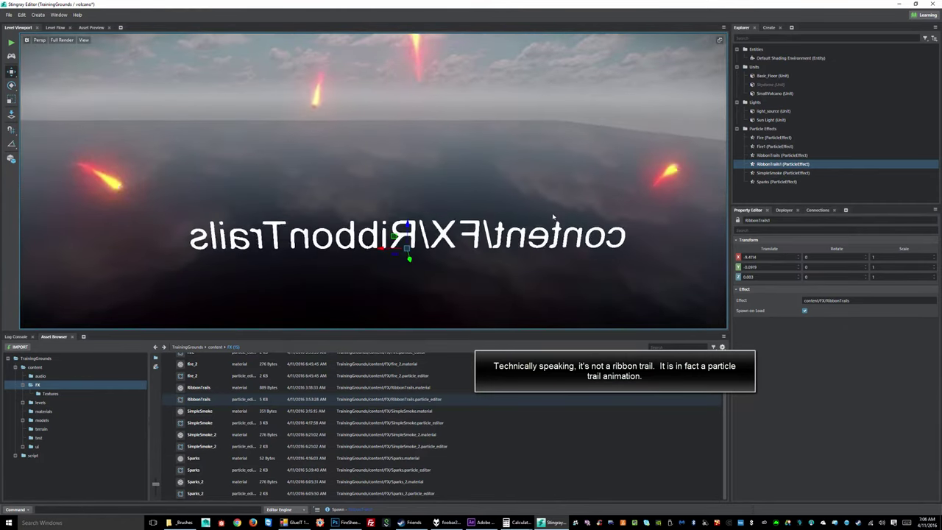
{"action": "left_click_drag", "start_coordinate": [413, 229], "coordinate": [430, 190]}
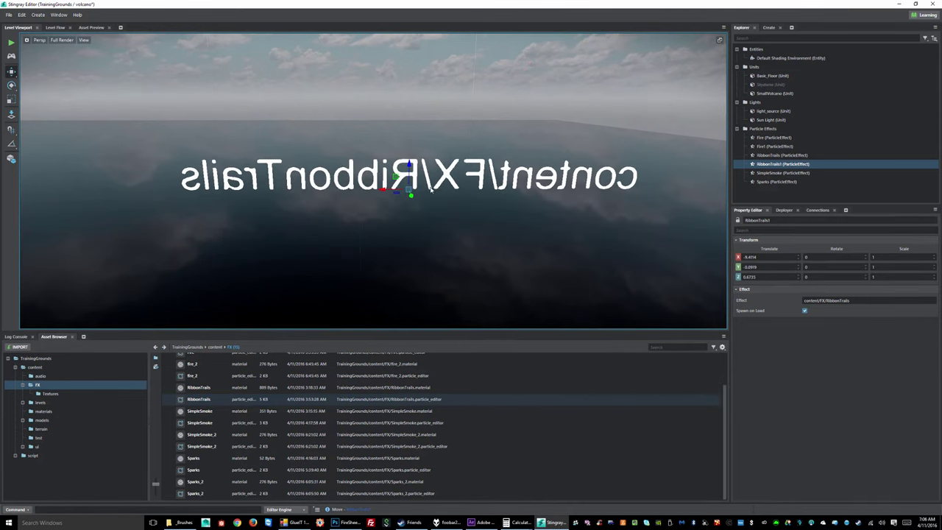
Step: Examine the new effect's flying particles and their trails from several angles, with and without it selected
{"action": "scroll", "coordinate": [508, 218], "scroll_direction": "down", "scroll_amount": 5}
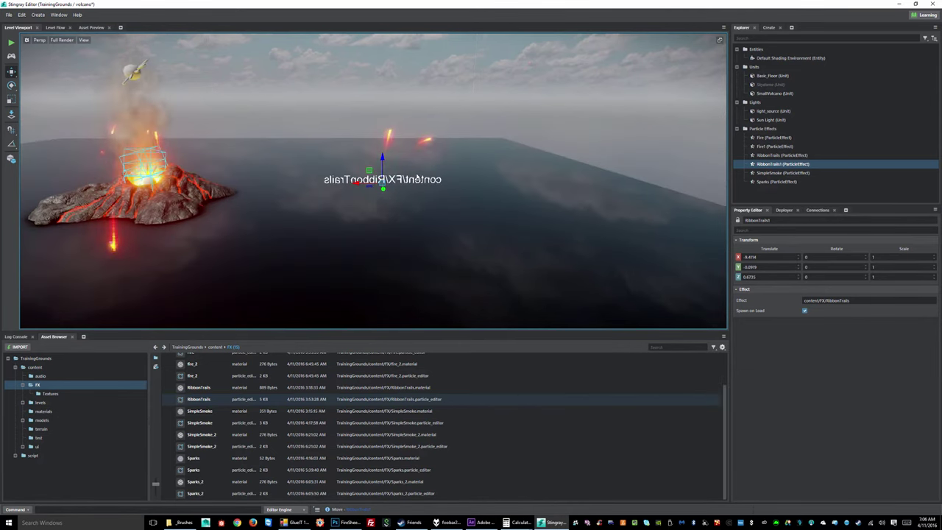
{"action": "left_click_drag", "start_coordinate": [375, 165], "coordinate": [402, 169], "text": "alt"}
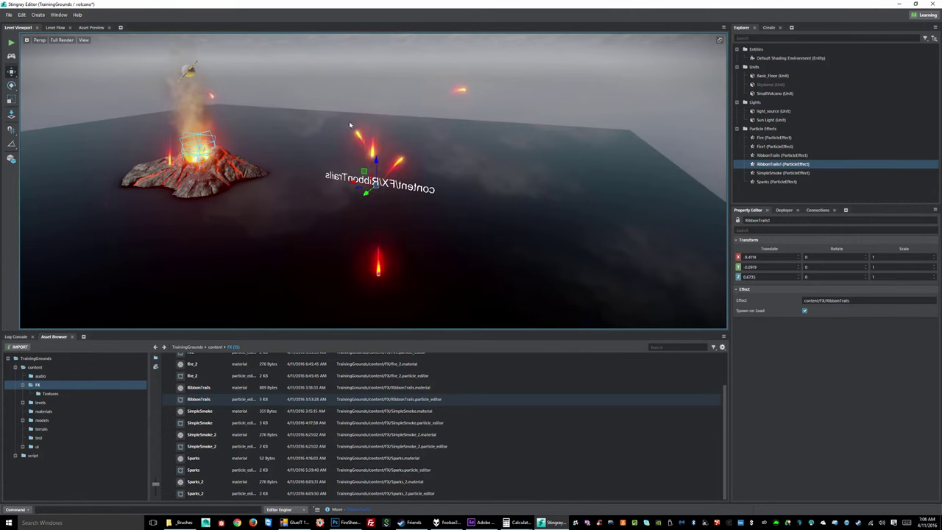
{"action": "left_click_drag", "start_coordinate": [309, 189], "coordinate": [420, 211], "text": "alt"}
{"action": "right_click_drag", "start_coordinate": [428, 206], "coordinate": [566, 198], "text": "alt"}
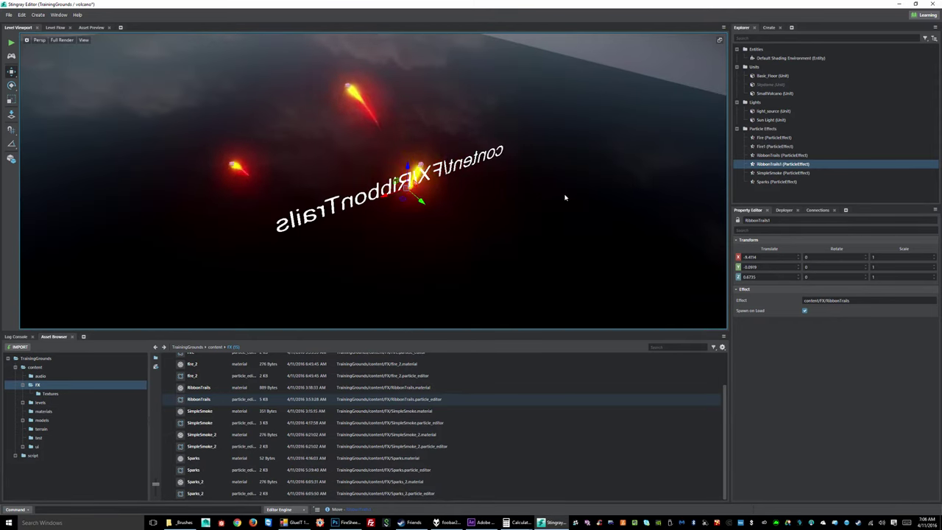
{"action": "left_click_drag", "start_coordinate": [522, 226], "coordinate": [587, 213], "text": "alt"}
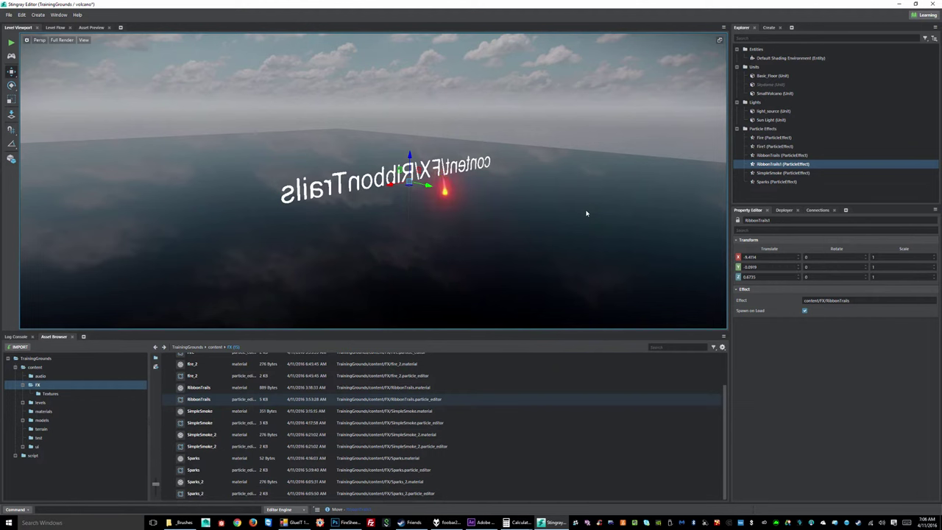
{"action": "left_click", "coordinate": [494, 110]}
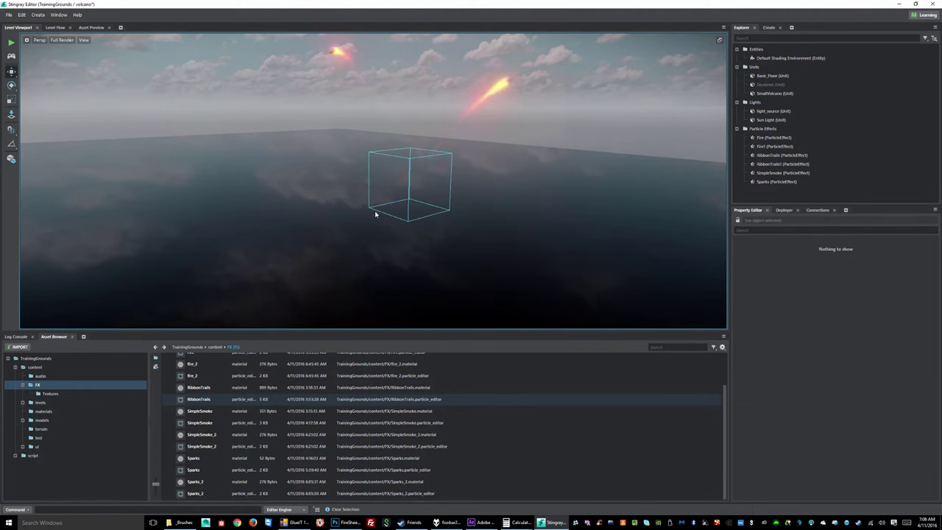
{"action": "left_click", "coordinate": [409, 173]}
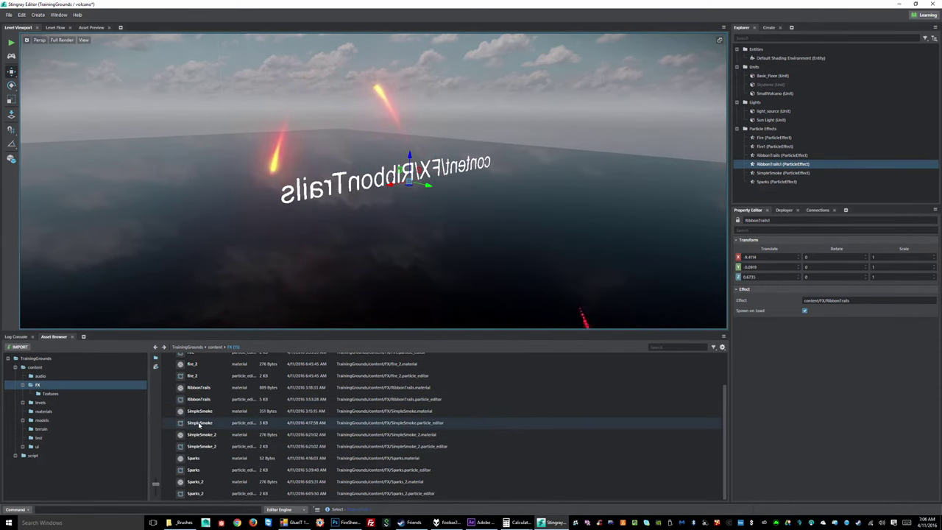
Step: Rename System 1 of the RibbonTrails particle asset as Rock
{"action": "left_click", "coordinate": [198, 400]}
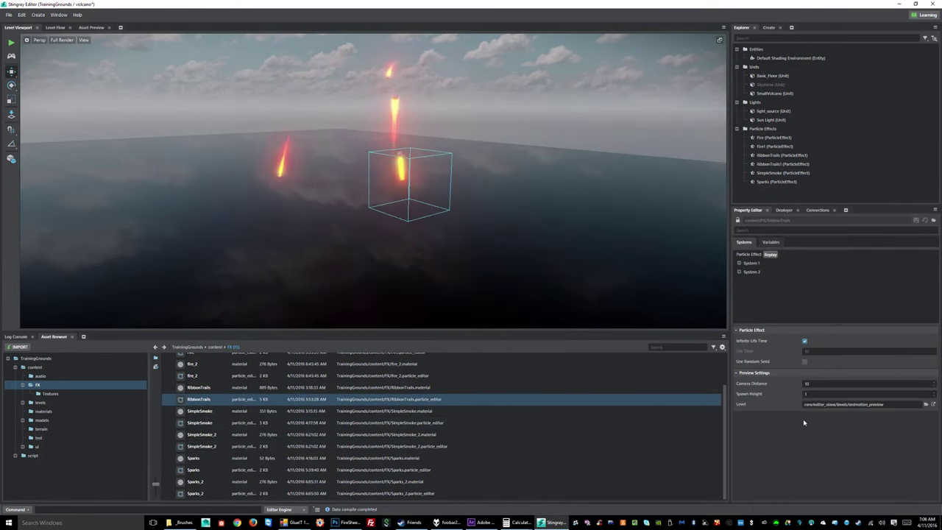
{"action": "left_click", "coordinate": [740, 264]}
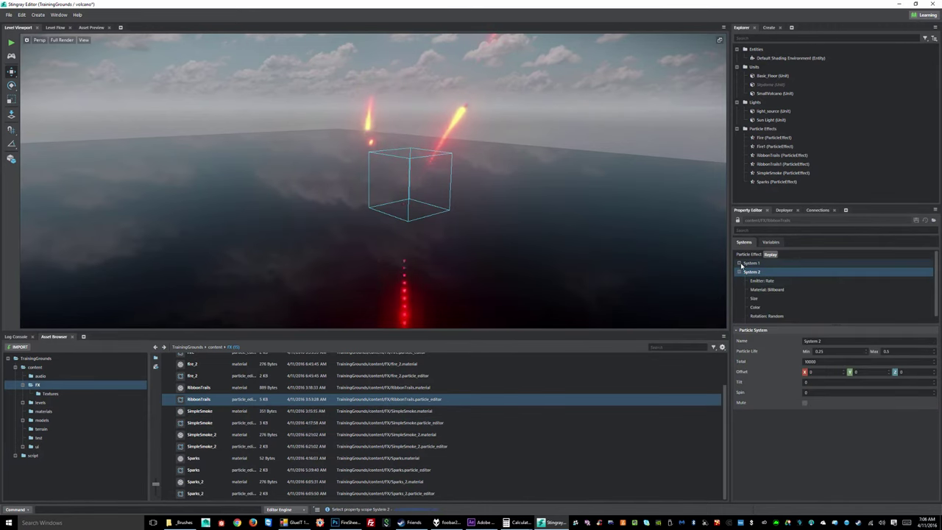
{"action": "left_click", "coordinate": [739, 263]}
{"action": "left_click", "coordinate": [751, 271]}
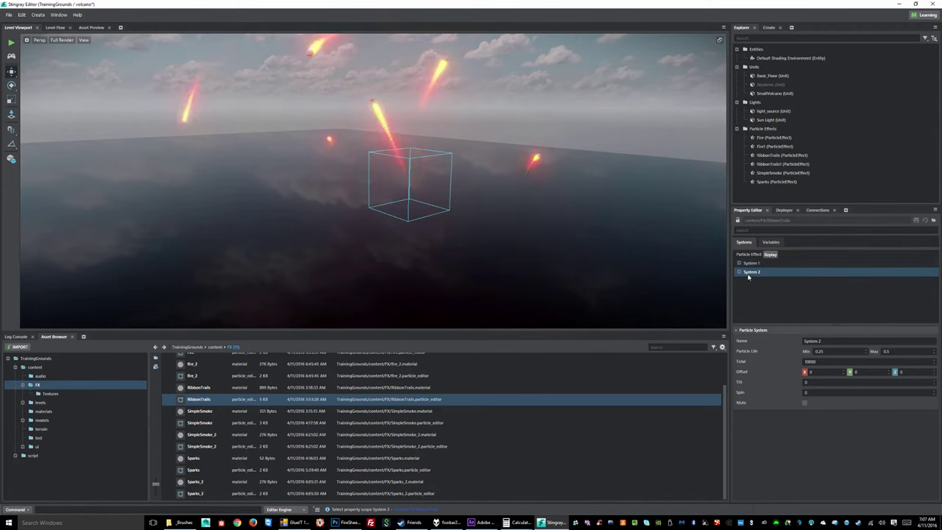
{"action": "left_click", "coordinate": [740, 263]}
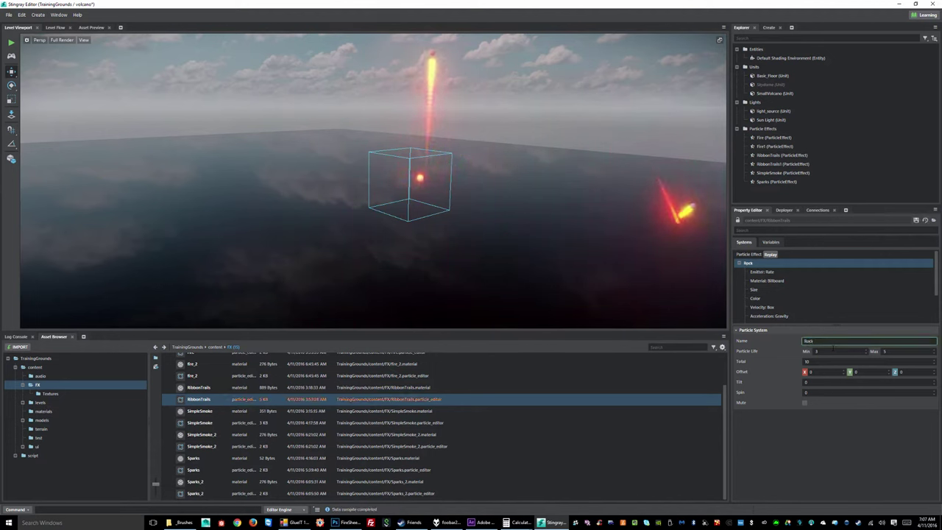
Step: Rename System 2 of the RibbonTrails particle asset as Trail
{"action": "scroll", "coordinate": [764, 301], "scroll_direction": "down", "scroll_amount": 2}
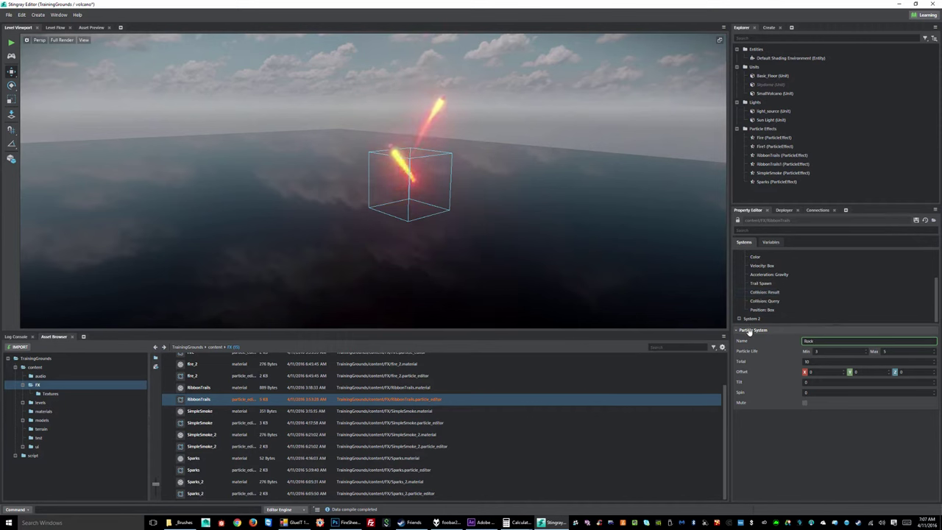
{"action": "left_click", "coordinate": [754, 319]}
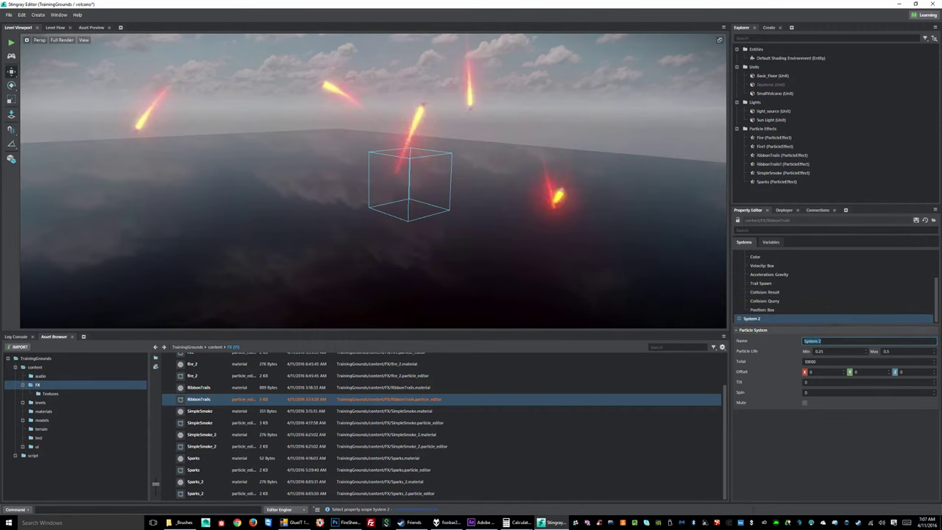
{"action": "type", "text": "Trail"}
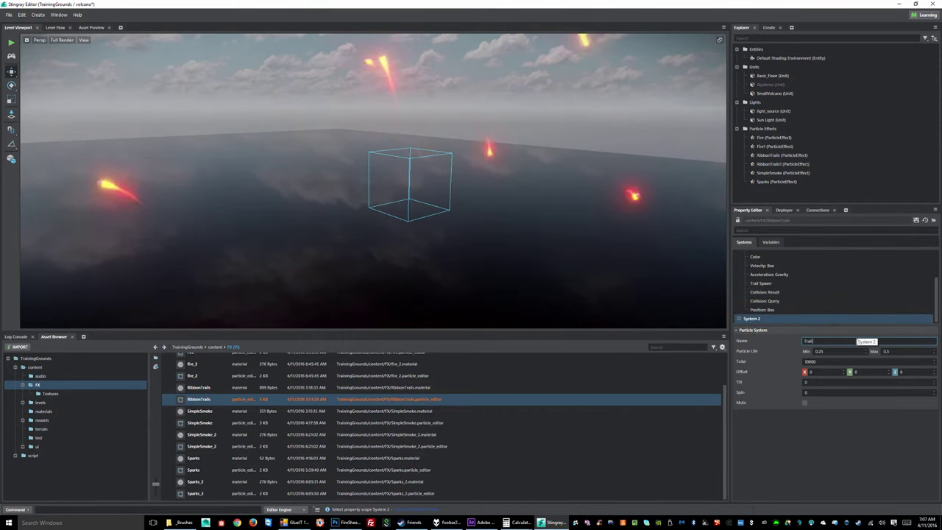
{"action": "key", "text": "Return"}
Step: Inspect the Rock system's Trail Spawn settings and the choices available for its Sub System
{"action": "scroll", "coordinate": [805, 301], "scroll_direction": "up", "scroll_amount": 3}
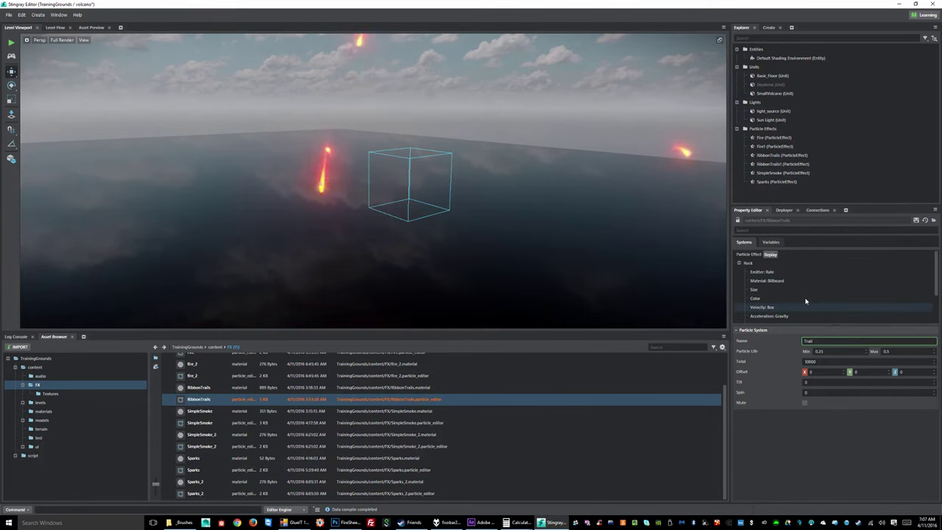
{"action": "left_click", "coordinate": [740, 264]}
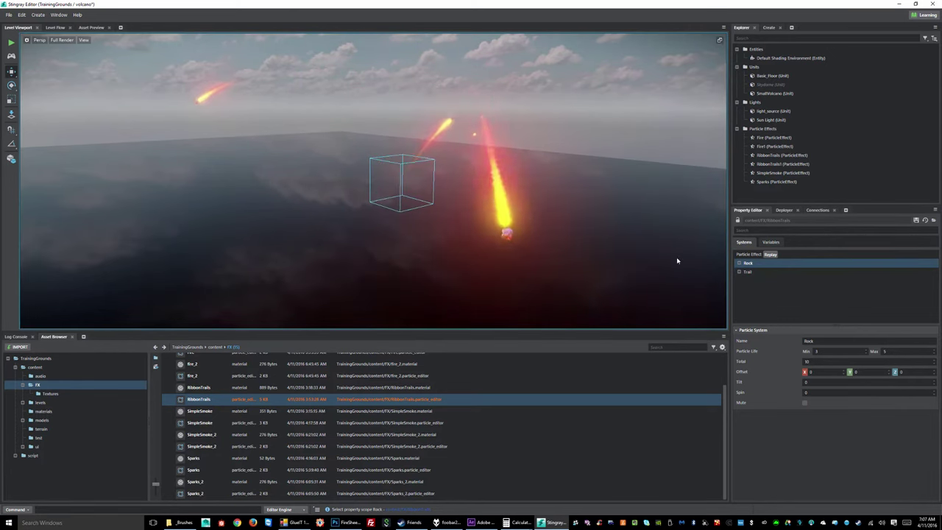
{"action": "scroll", "coordinate": [747, 266], "scroll_direction": "down", "scroll_amount": 2}
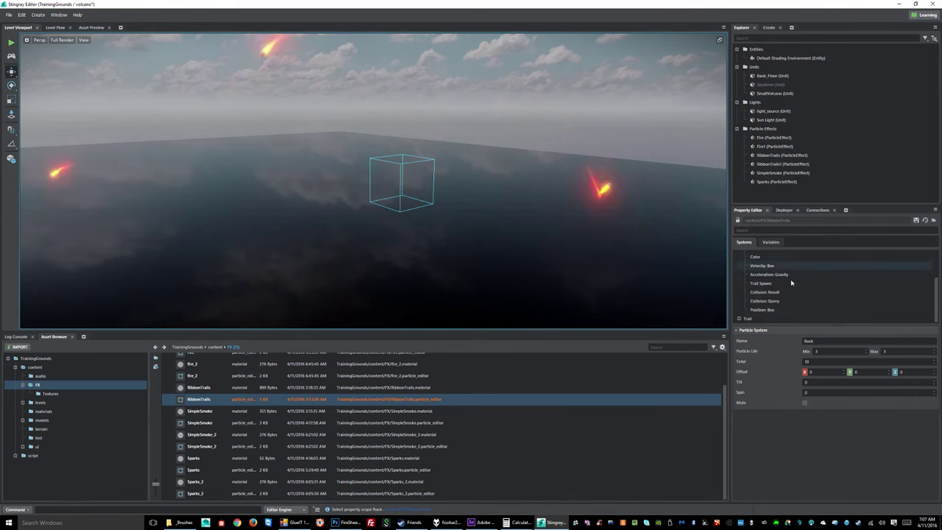
{"action": "left_click", "coordinate": [762, 284]}
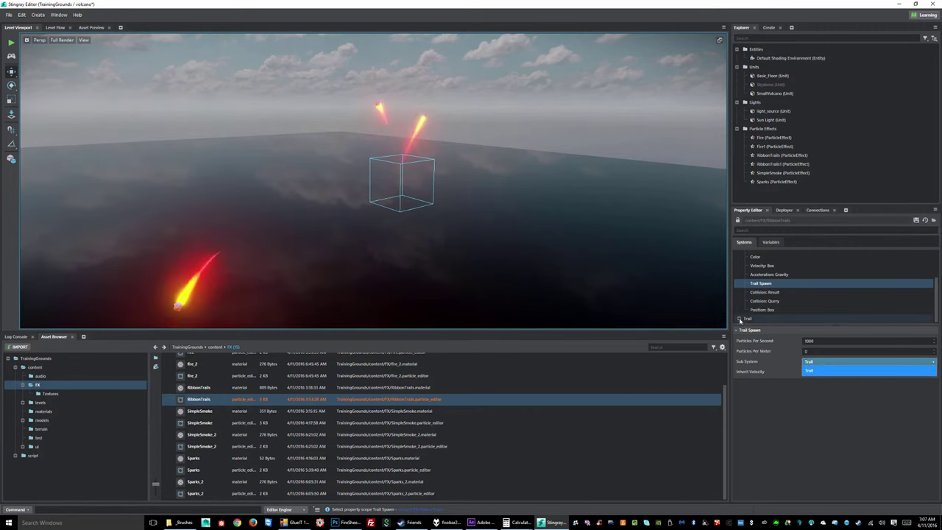
{"action": "left_click", "coordinate": [789, 395]}
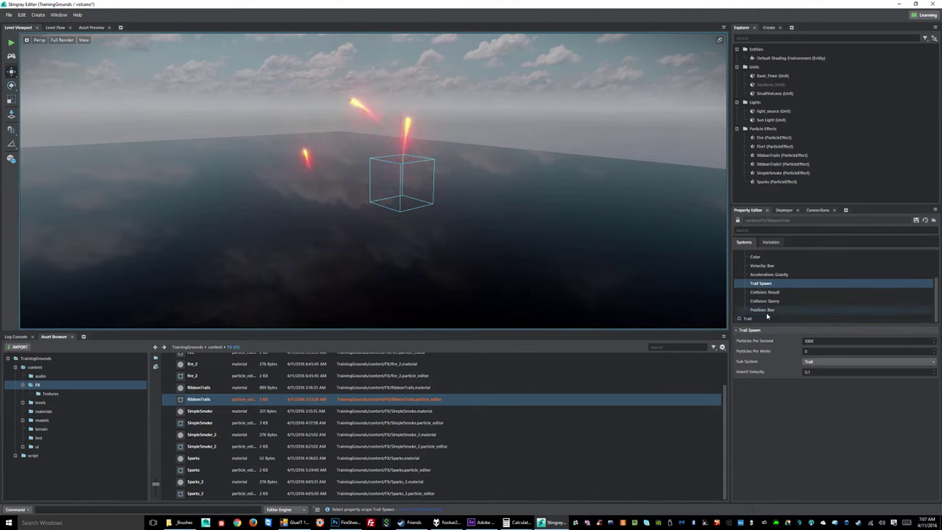
Step: Review the Rock system's collision, emitter, billboard material, size, color, velocity and position settings
{"action": "left_click", "coordinate": [765, 293]}
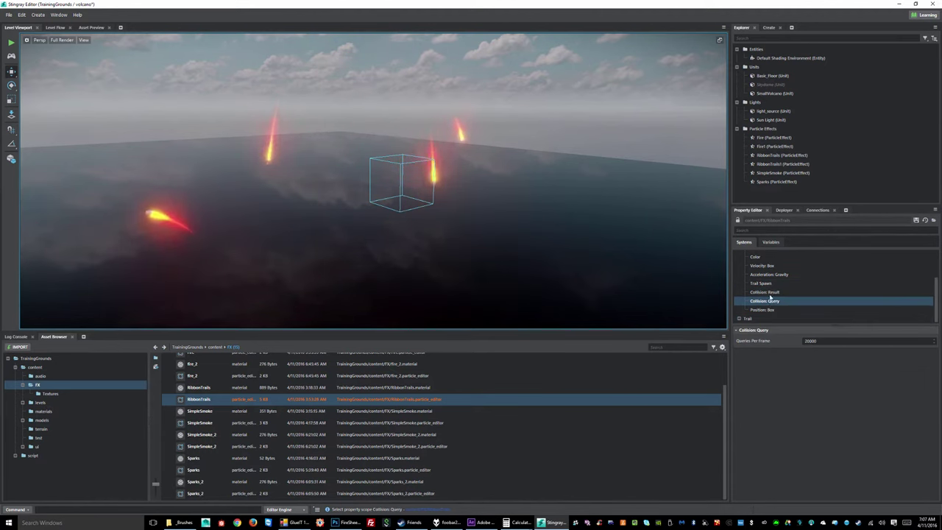
{"action": "left_click", "coordinate": [766, 301]}
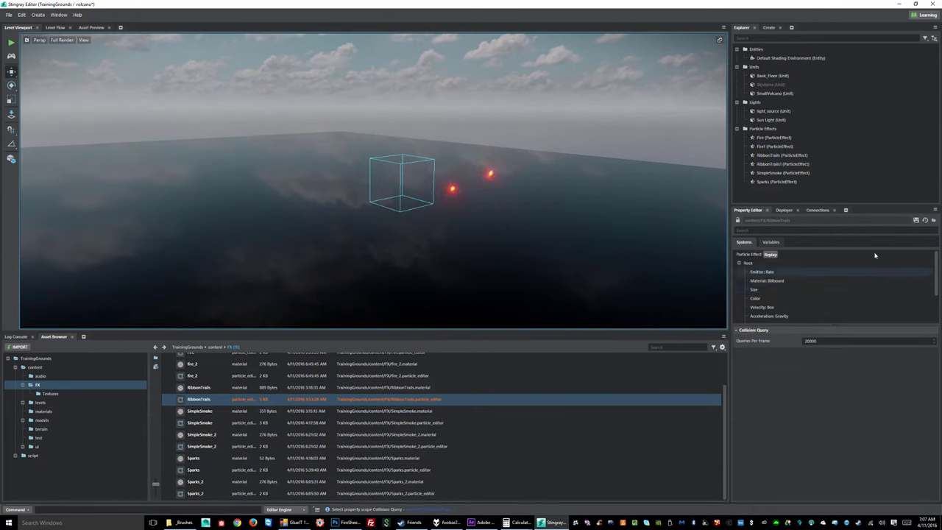
{"action": "left_click", "coordinate": [769, 272]}
{"action": "left_click", "coordinate": [767, 280]}
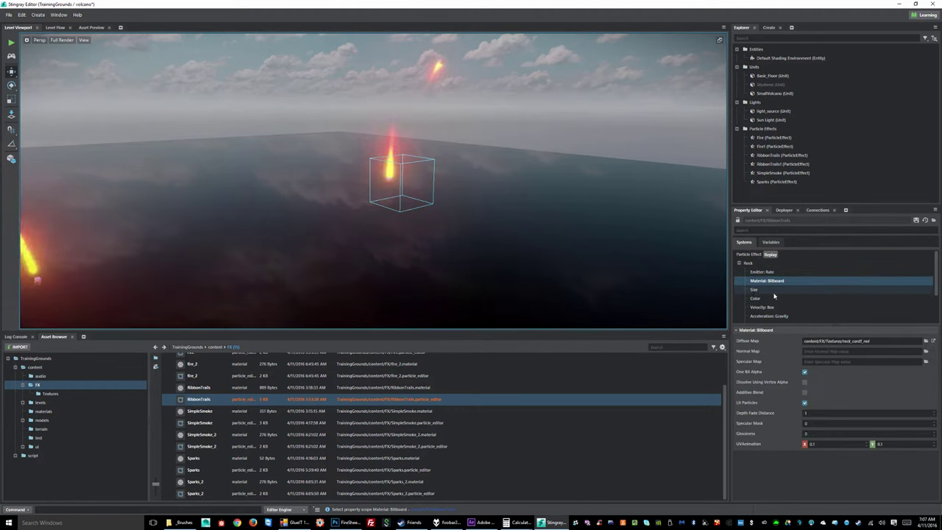
{"action": "left_click", "coordinate": [758, 289]}
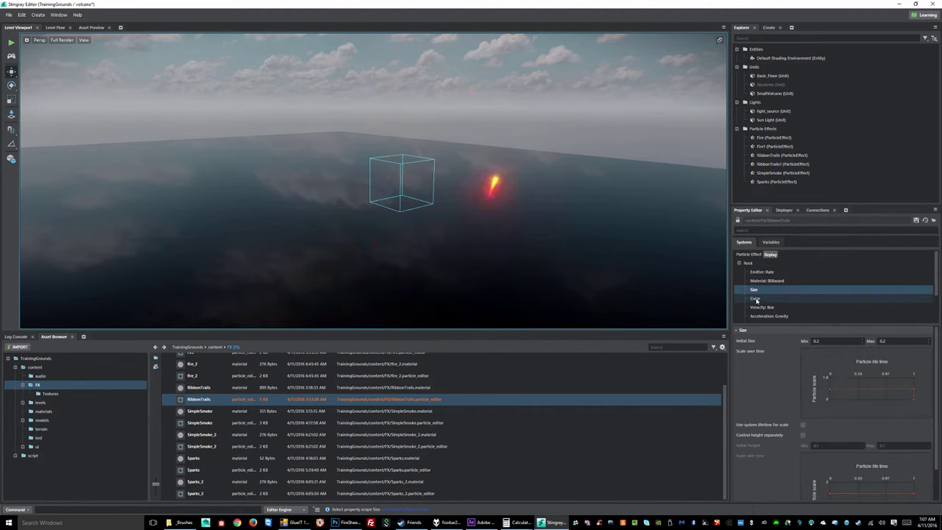
{"action": "left_click", "coordinate": [756, 299]}
{"action": "left_click", "coordinate": [762, 307]}
{"action": "scroll", "coordinate": [819, 309], "scroll_direction": "down", "scroll_amount": 2}
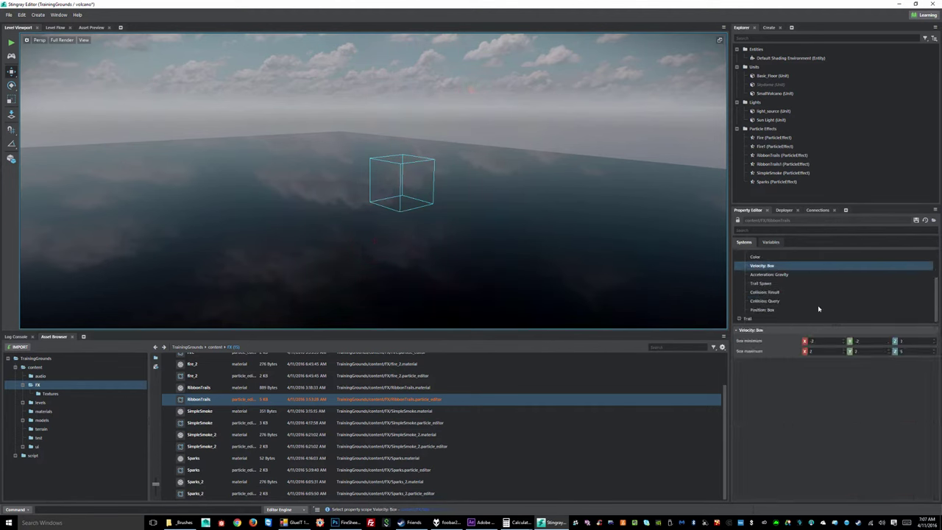
{"action": "left_click", "coordinate": [767, 294]}
{"action": "left_click", "coordinate": [758, 266]}
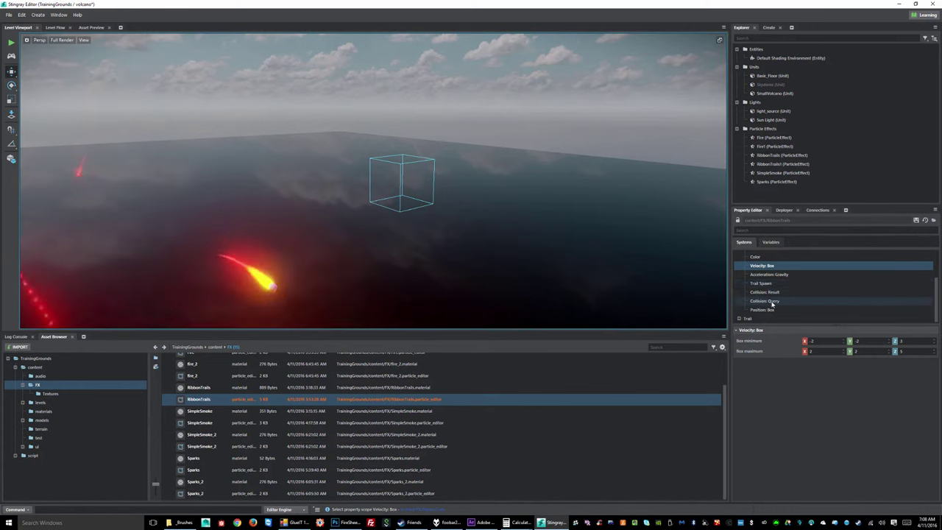
{"action": "left_click", "coordinate": [766, 293]}
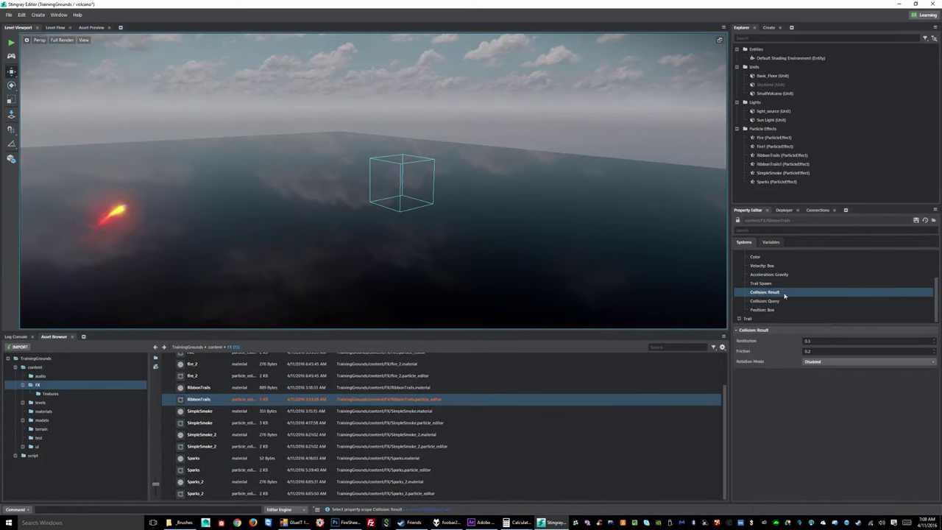
{"action": "left_click", "coordinate": [765, 310]}
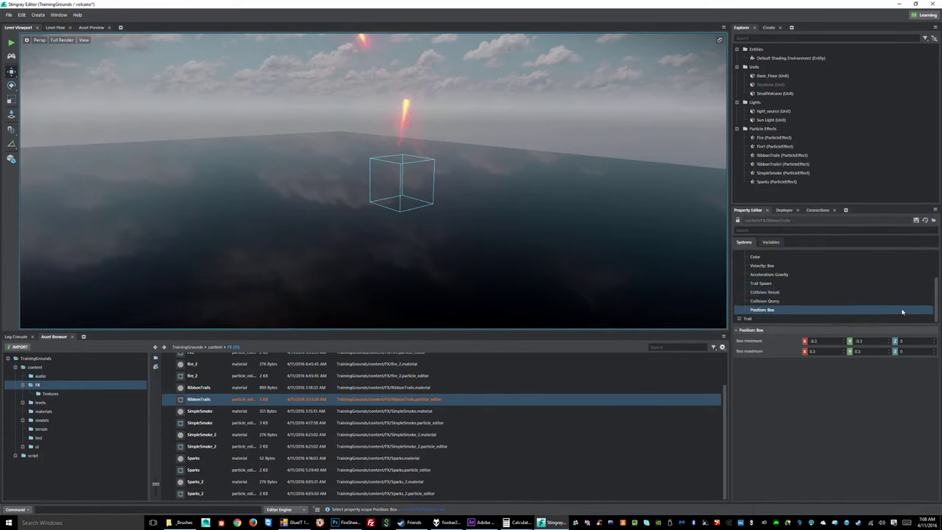
Step: Review the Trail system's particle life, emitter rate, billboard material, size, color and random rotation settings
{"action": "left_click", "coordinate": [737, 318]}
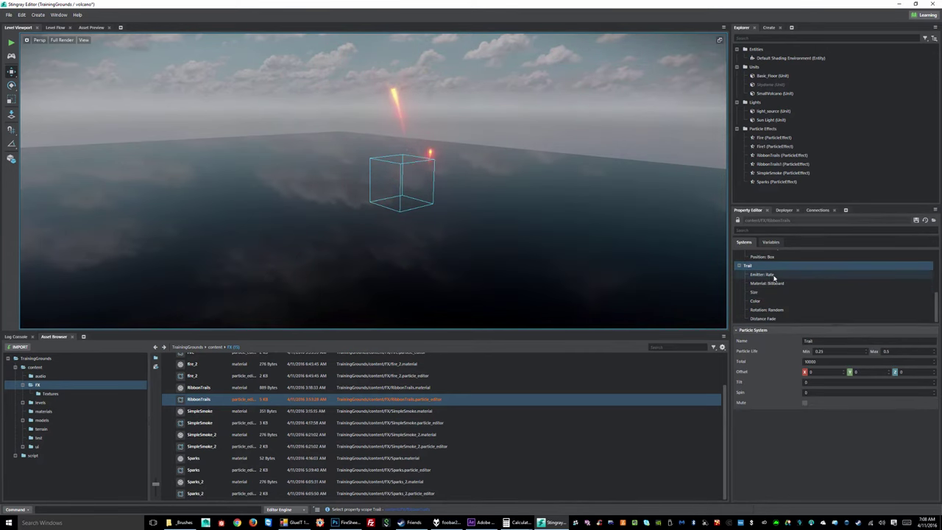
{"action": "left_click", "coordinate": [796, 275]}
{"action": "left_click", "coordinate": [770, 284]}
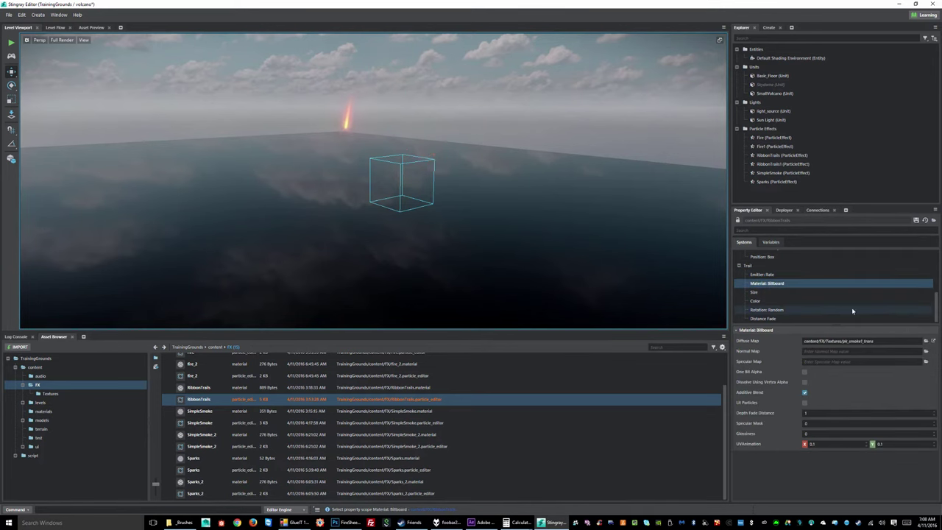
{"action": "left_click", "coordinate": [761, 292]}
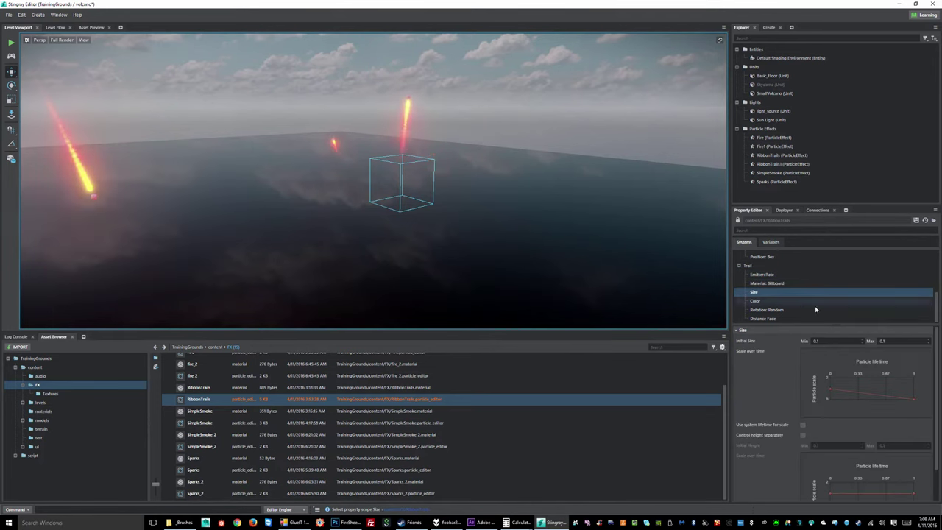
{"action": "left_click", "coordinate": [770, 301]}
{"action": "left_click", "coordinate": [771, 310]}
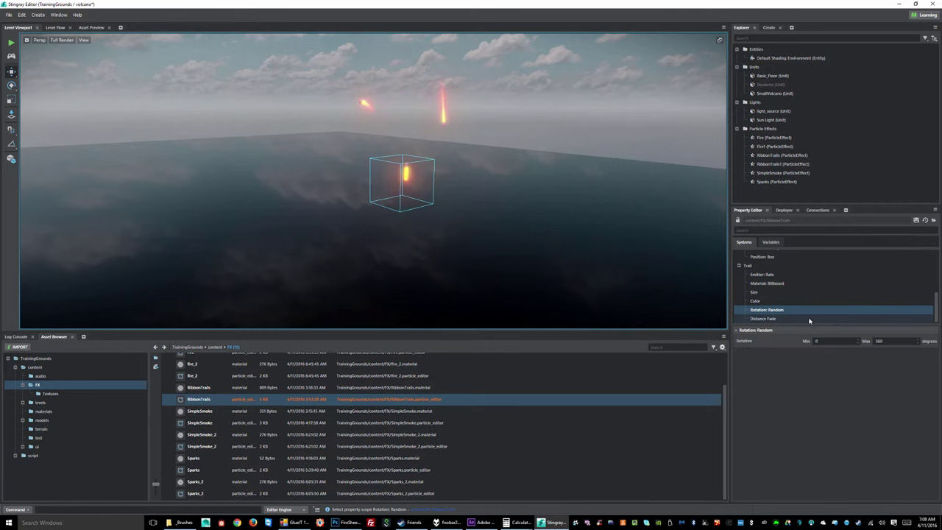
Step: Remove the Distance Fade component from the Trail system and save the RibbonTrails particle effect
{"action": "left_click", "coordinate": [760, 318]}
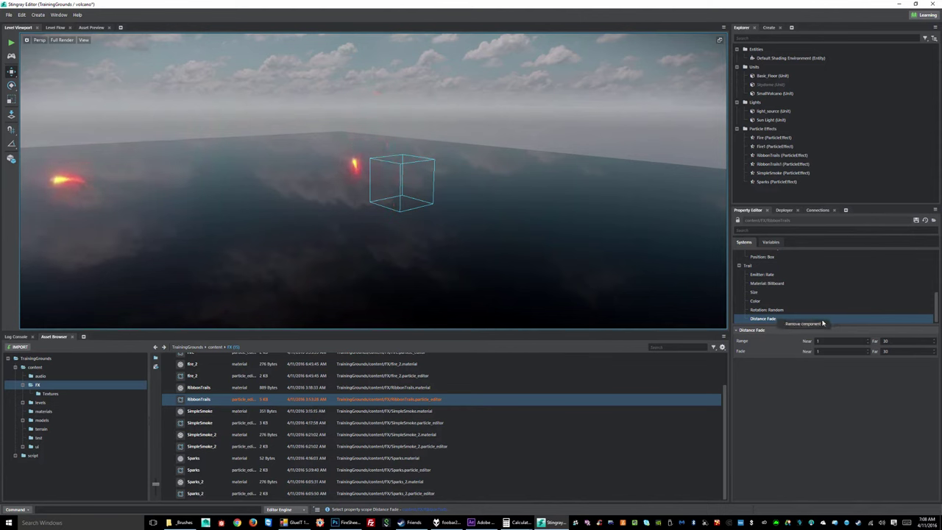
{"action": "left_click", "coordinate": [763, 268]}
{"action": "left_click", "coordinate": [916, 221]}
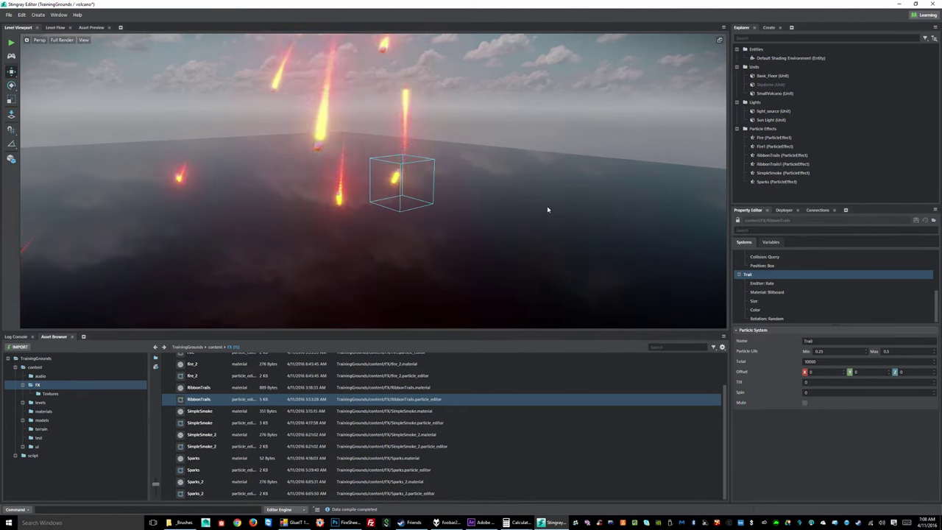
Step: Delete the stray RibbonTrails1 particle effect beside the volcano from the level
{"action": "right_click_drag", "start_coordinate": [549, 209], "coordinate": [514, 219], "text": "alt"}
{"action": "left_click_drag", "start_coordinate": [513, 219], "coordinate": [452, 234], "text": "alt"}
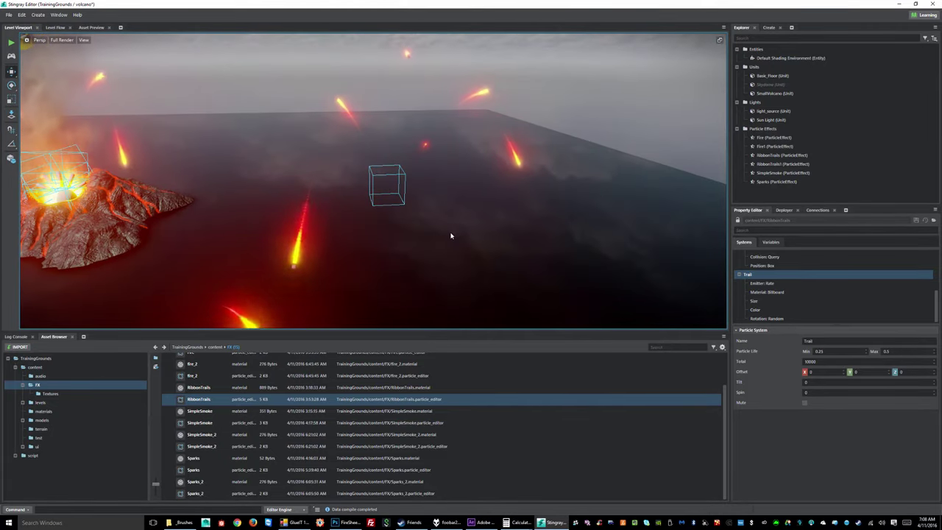
{"action": "left_click", "coordinate": [411, 187]}
{"action": "key", "text": "Delete"}
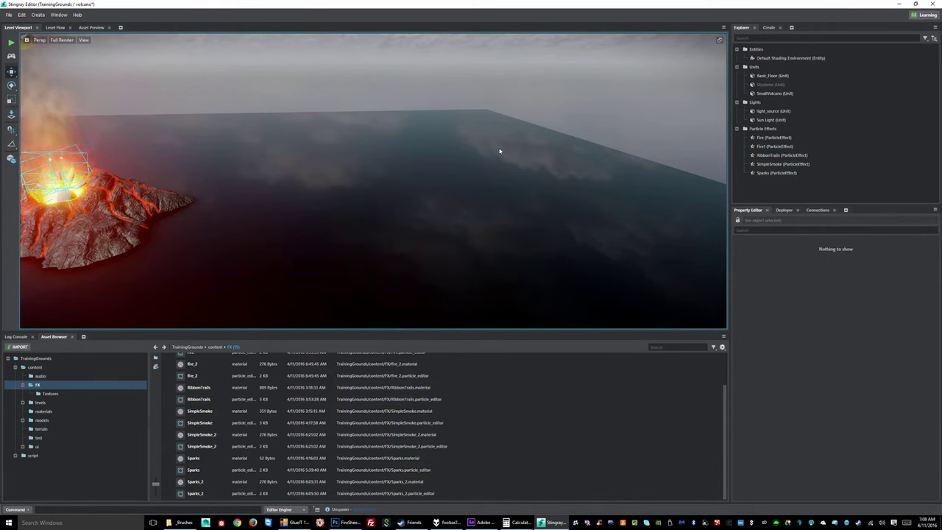
{"action": "left_click_drag", "start_coordinate": [597, 160], "coordinate": [385, 162], "text": "alt"}
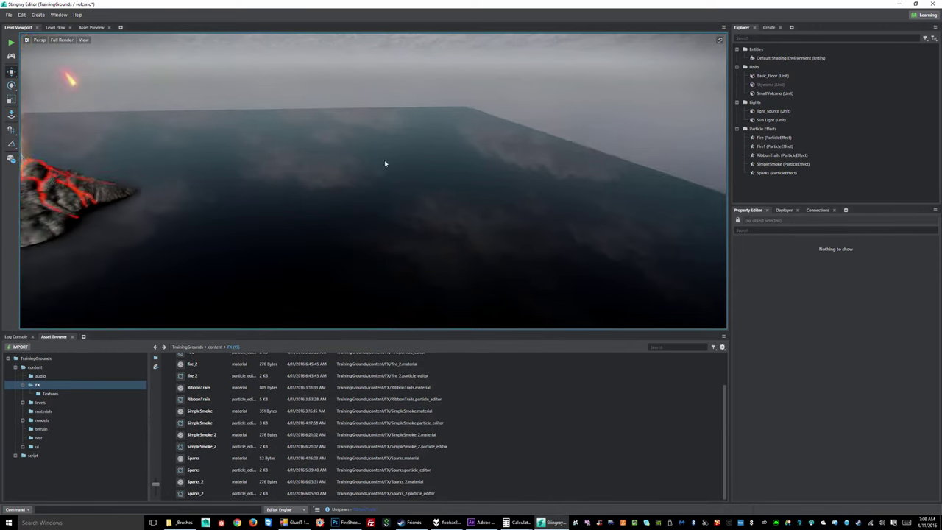
{"action": "left_click", "coordinate": [439, 196]}
{"action": "left_click_drag", "start_coordinate": [440, 197], "coordinate": [440, 201], "text": "alt"}
{"action": "left_click_drag", "start_coordinate": [382, 154], "coordinate": [429, 194], "text": "alt"}
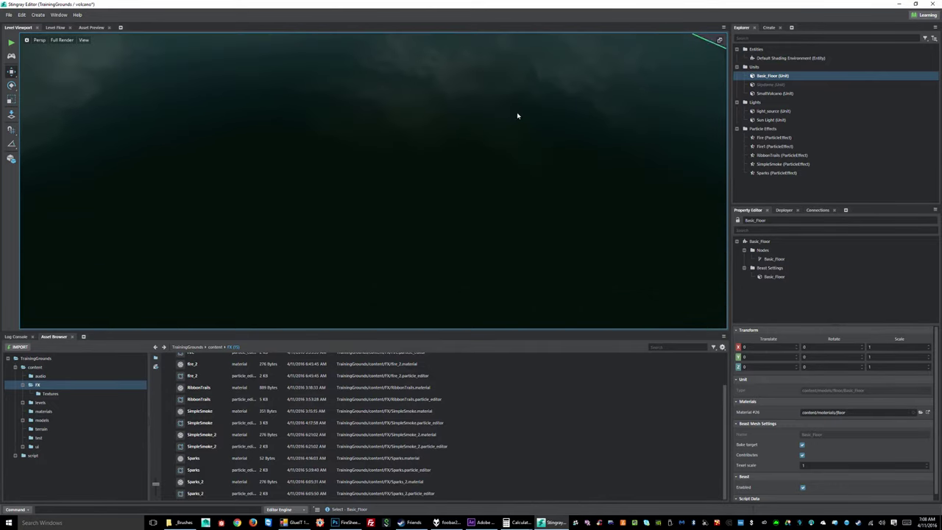
{"action": "left_click_drag", "start_coordinate": [549, 198], "coordinate": [524, 194], "text": "alt"}
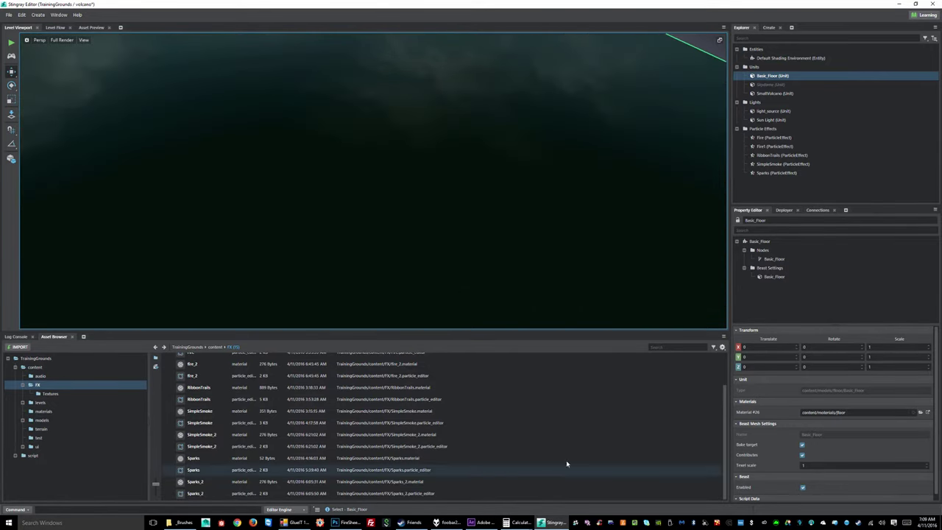
Step: Create a new particle asset named RibbonTrail_2 in the FX folder
{"action": "right_click", "coordinate": [593, 424]}
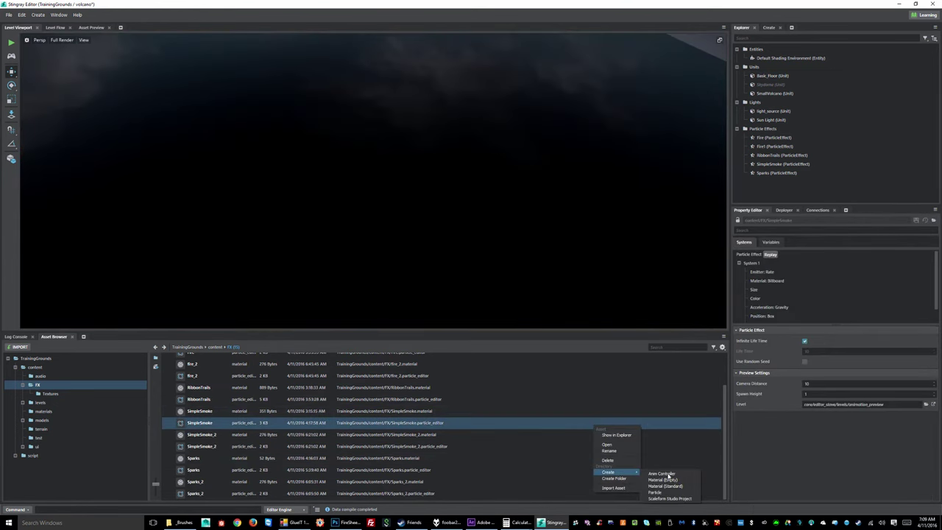
{"action": "left_click", "coordinate": [665, 493]}
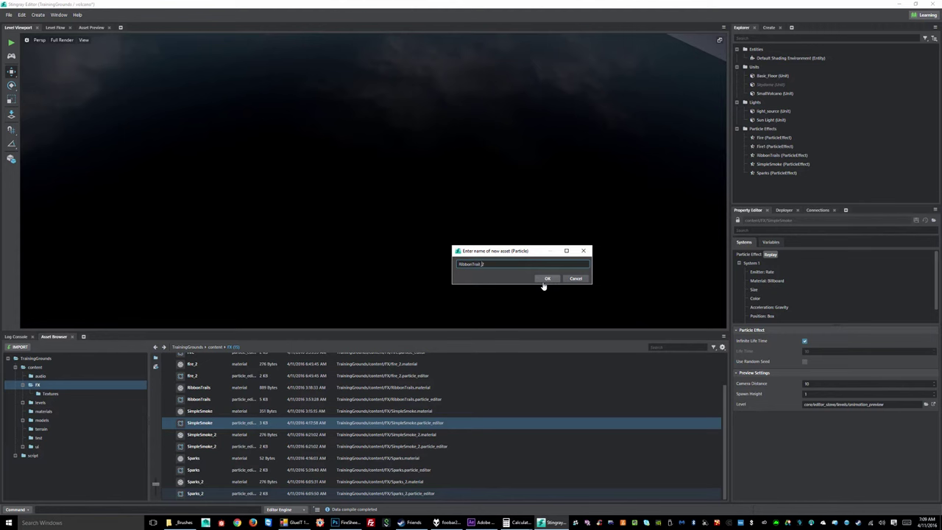
{"action": "left_click", "coordinate": [545, 281]}
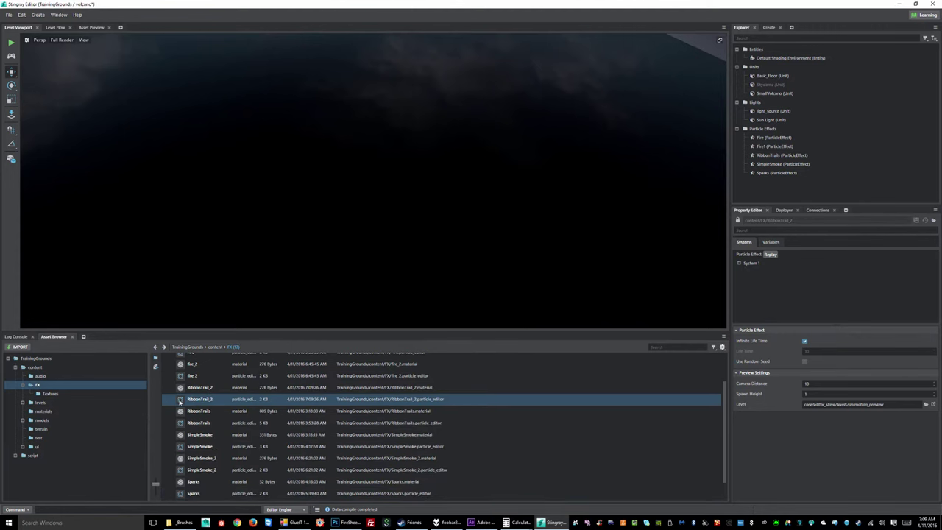
Step: Assign the rock_card1_red texture as the diffuse map of System 1's billboard material and set its initial size minimum and maximum to 1
{"action": "left_click", "coordinate": [751, 263]}
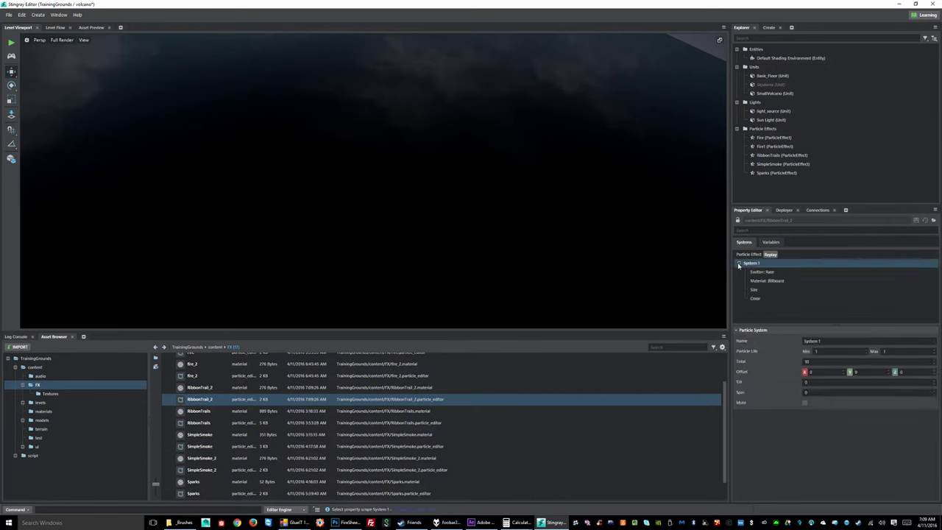
{"action": "left_click", "coordinate": [775, 281]}
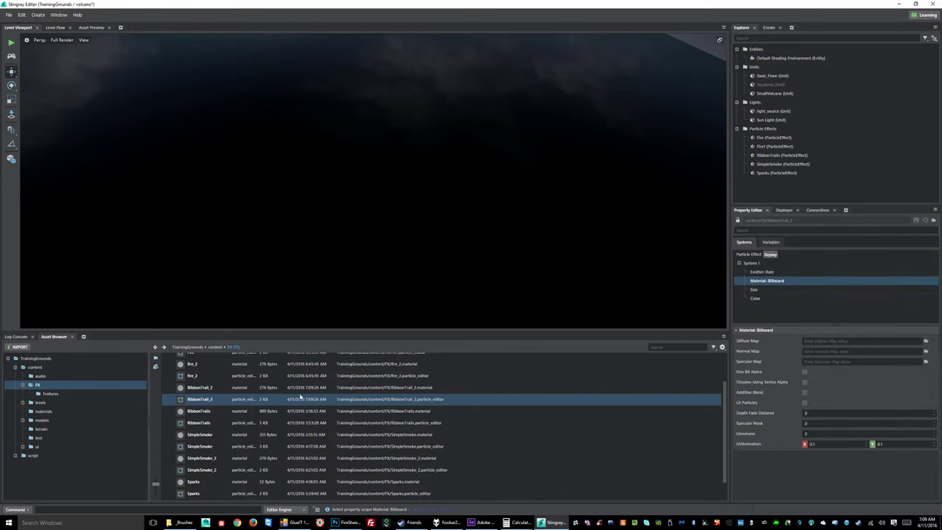
{"action": "scroll", "coordinate": [301, 393], "scroll_direction": "up", "scroll_amount": 2}
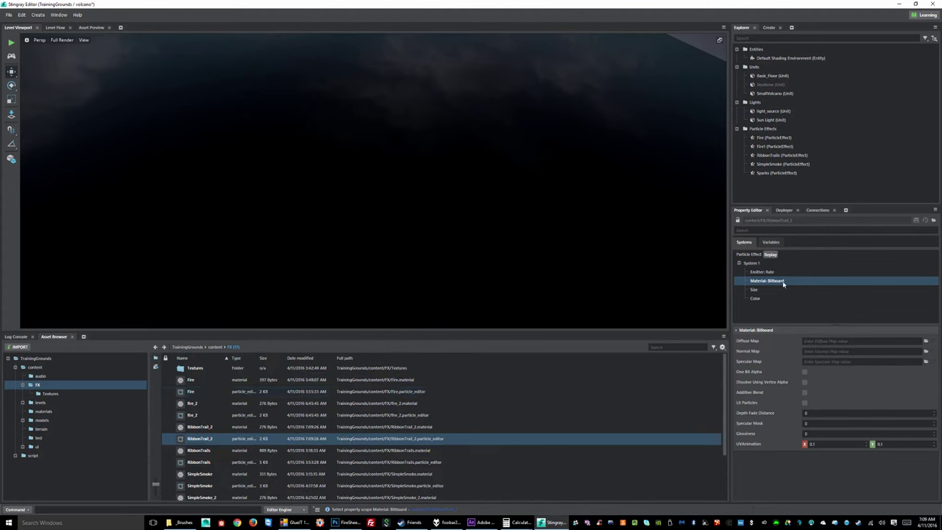
{"action": "left_click", "coordinate": [200, 370]}
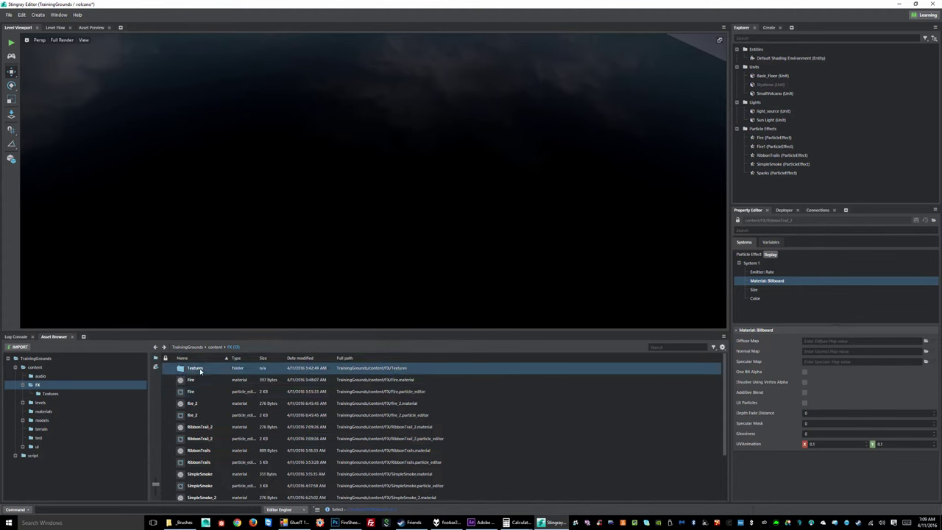
{"action": "double_click", "coordinate": [200, 369]}
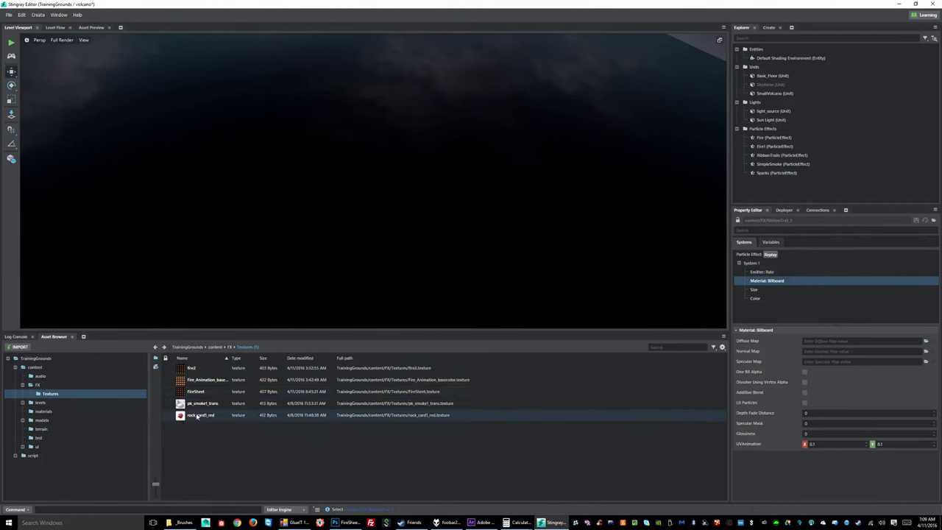
{"action": "left_click_drag", "start_coordinate": [498, 433], "coordinate": [879, 338]}
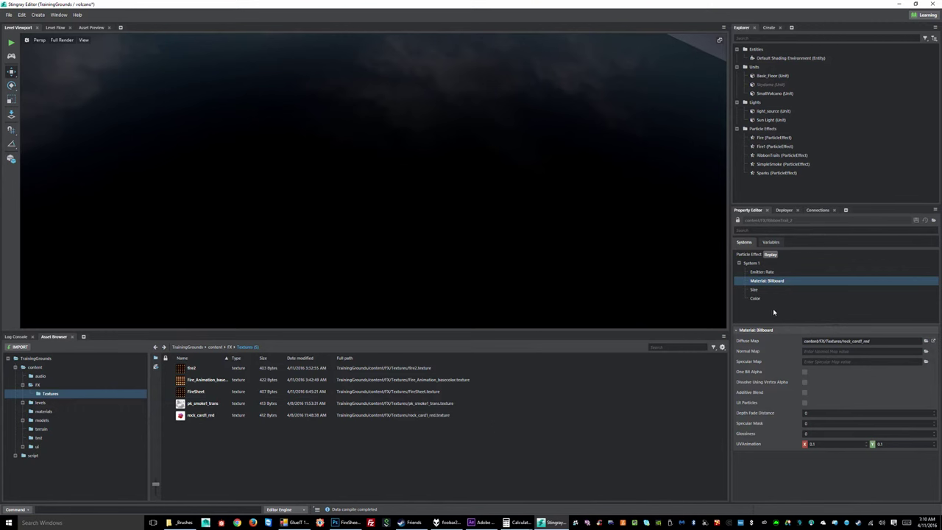
{"action": "left_click", "coordinate": [756, 290]}
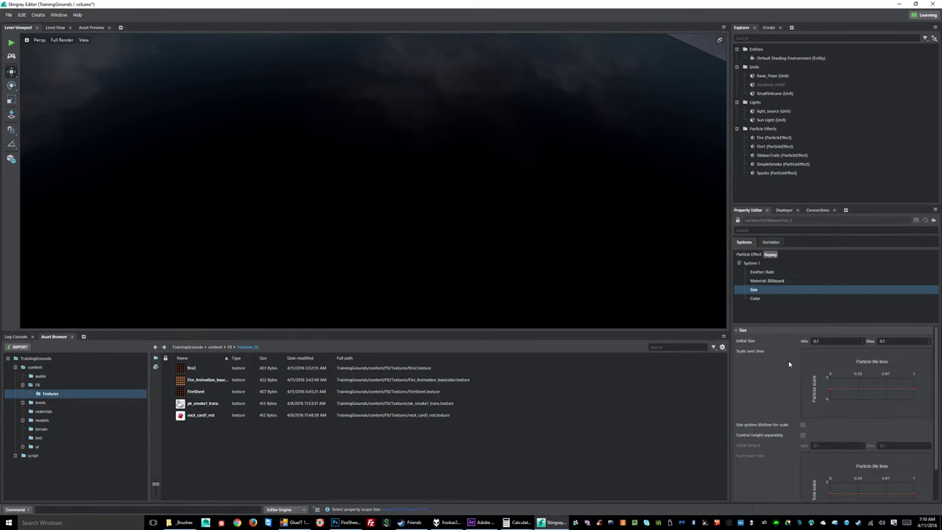
{"action": "left_click_drag", "start_coordinate": [832, 343], "coordinate": [785, 361]}
Step: Place the RibbonTrail_2 particle effect in the level, just above the floor at about X -12.35, Y 2.87, Z 1.18
{"action": "left_click", "coordinate": [229, 347]}
{"action": "scroll", "coordinate": [238, 403], "scroll_direction": "down", "scroll_amount": 3}
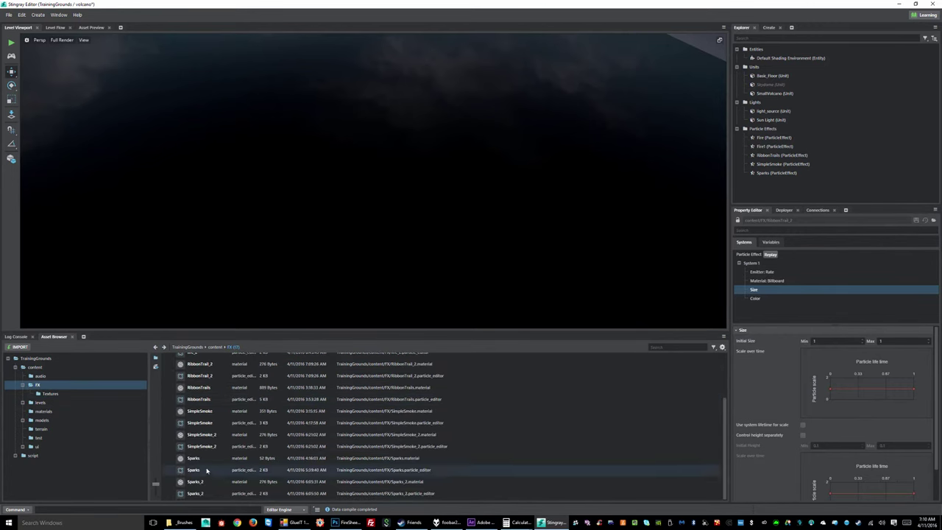
{"action": "scroll", "coordinate": [208, 467], "scroll_direction": "up", "scroll_amount": 3}
{"action": "scroll", "coordinate": [210, 463], "scroll_direction": "down", "scroll_amount": 2}
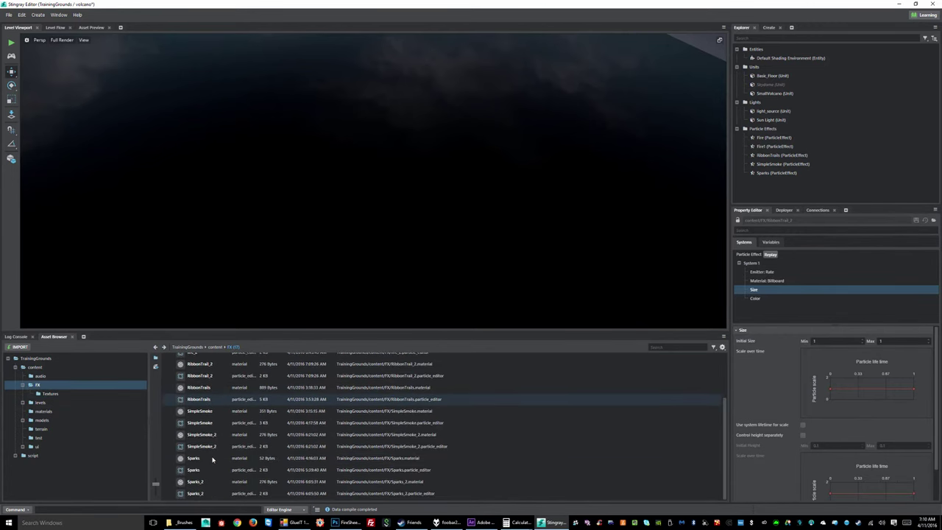
{"action": "left_click_drag", "start_coordinate": [184, 376], "coordinate": [463, 117]}
{"action": "left_click_drag", "start_coordinate": [500, 214], "coordinate": [477, 179], "text": "alt"}
{"action": "scroll", "coordinate": [433, 102], "scroll_direction": "up", "scroll_amount": 1}
{"action": "left_click_drag", "start_coordinate": [432, 102], "coordinate": [461, 103], "text": "alt"}
{"action": "middle_click_drag", "start_coordinate": [460, 104], "coordinate": [413, 233], "text": "alt"}
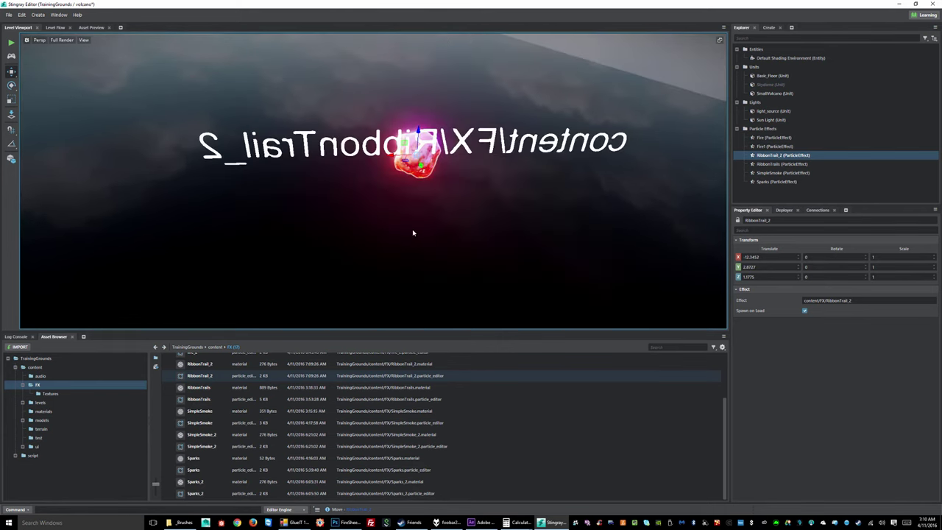
{"action": "left_click_drag", "start_coordinate": [413, 232], "coordinate": [382, 226], "text": "alt"}
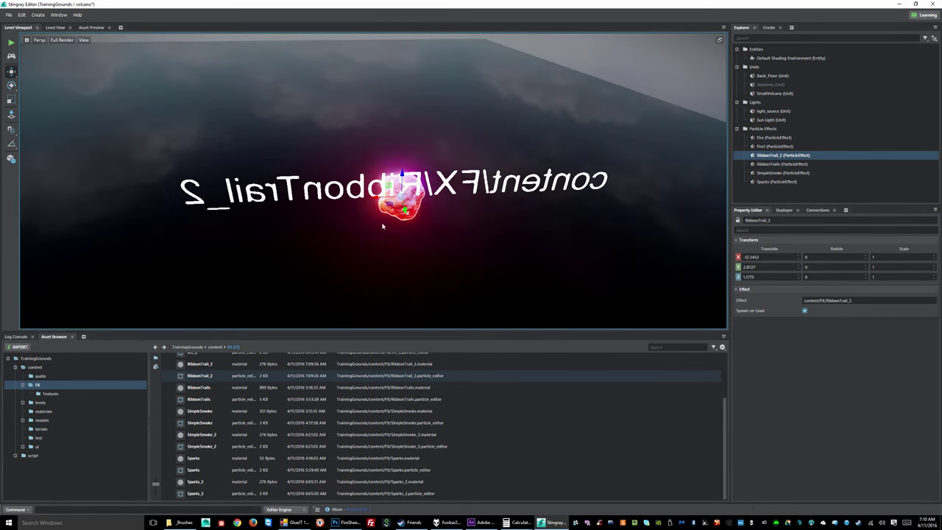
{"action": "right_click_drag", "start_coordinate": [382, 226], "coordinate": [433, 234], "text": "alt"}
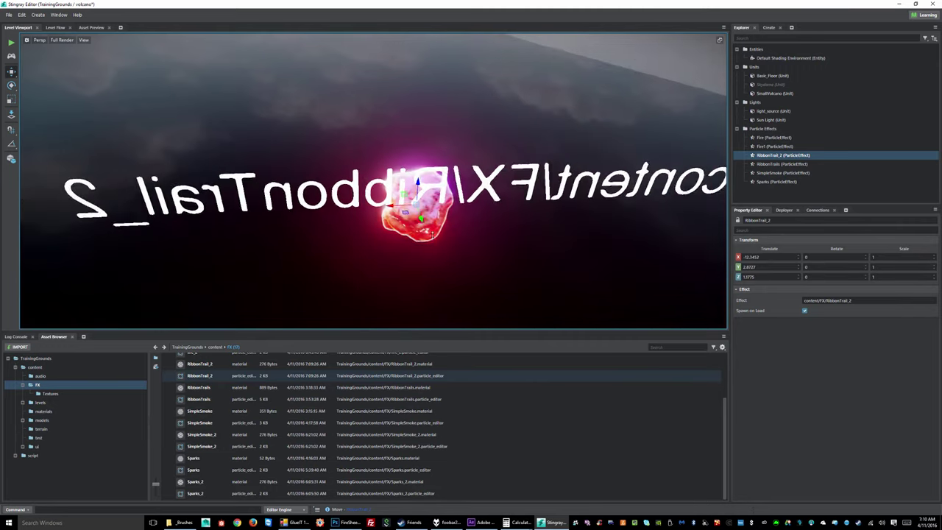
{"action": "left_click_drag", "start_coordinate": [414, 234], "coordinate": [451, 208], "text": "alt"}
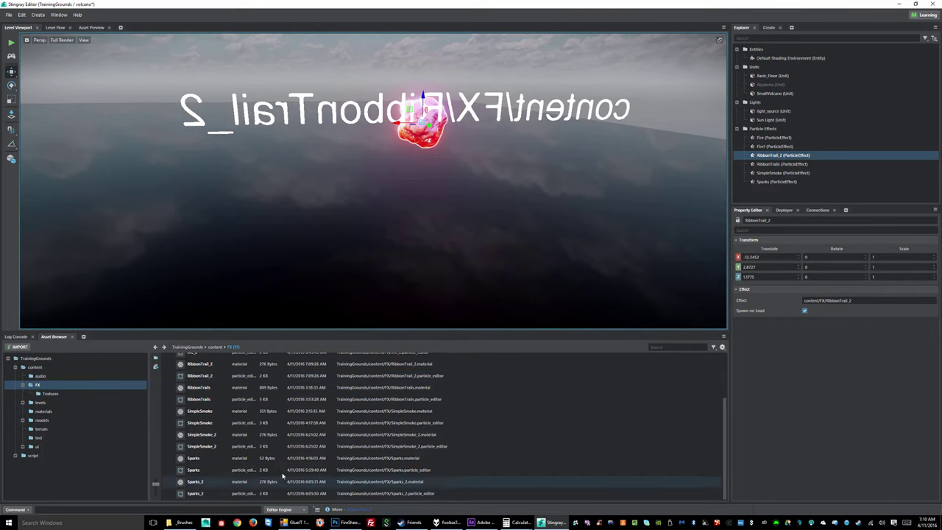
Step: Add a Box velocity component to System 1 of the RibbonTrail_2 asset and save the effect
{"action": "left_click", "coordinate": [206, 376]}
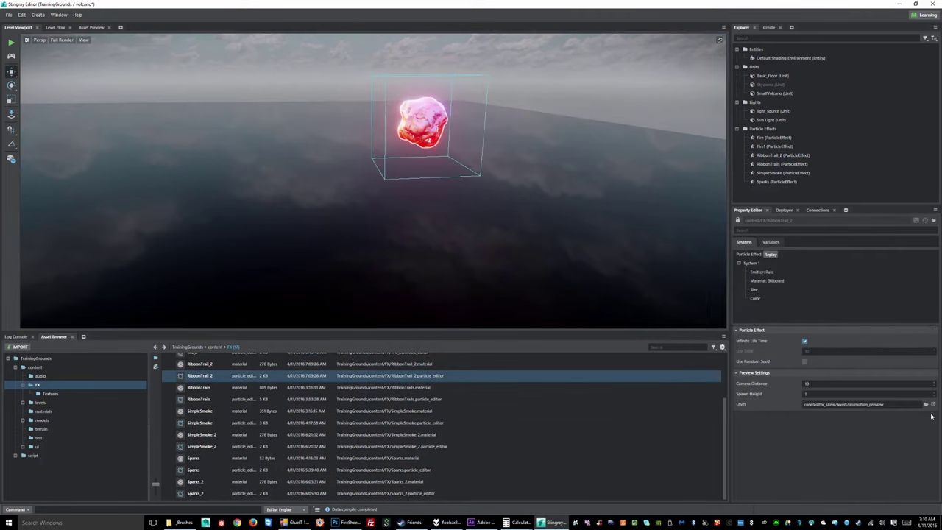
{"action": "left_click", "coordinate": [752, 263]}
{"action": "right_click", "coordinate": [759, 264]}
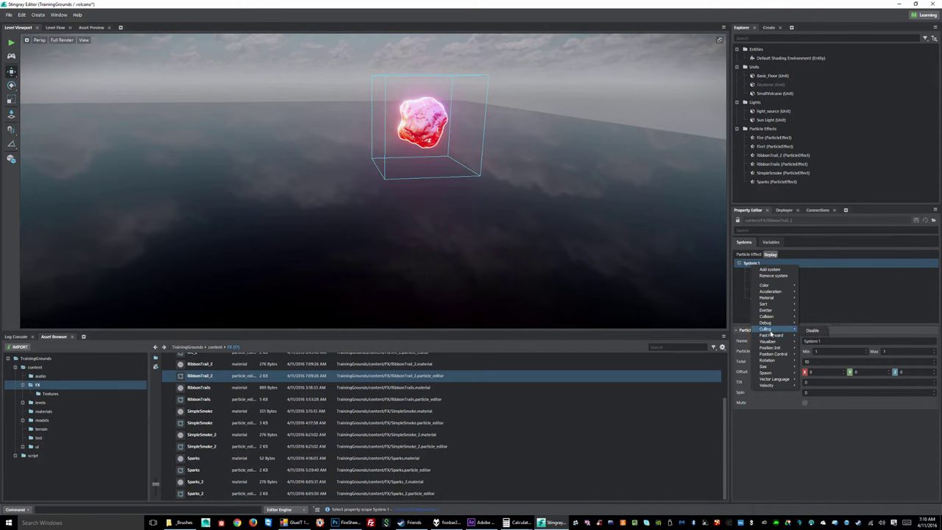
{"action": "mouse_move", "coordinate": [759, 382]}
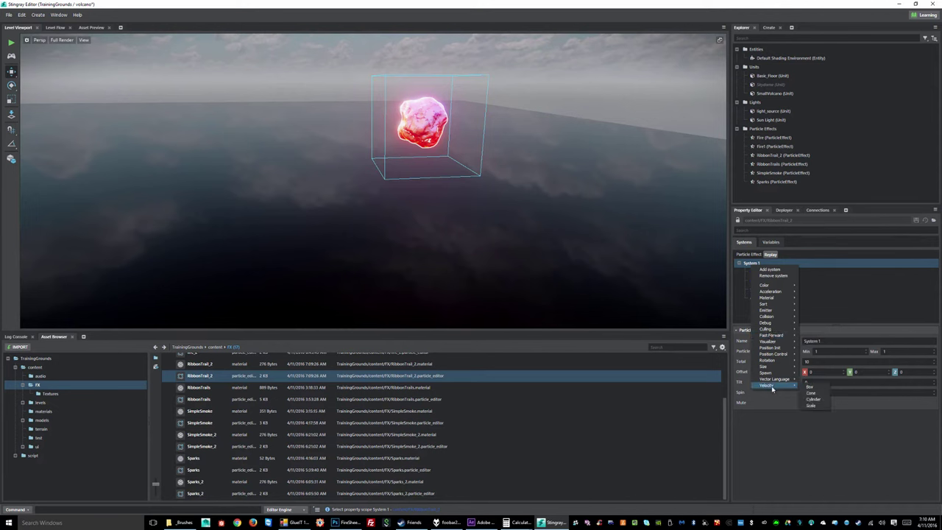
{"action": "left_click", "coordinate": [815, 387]}
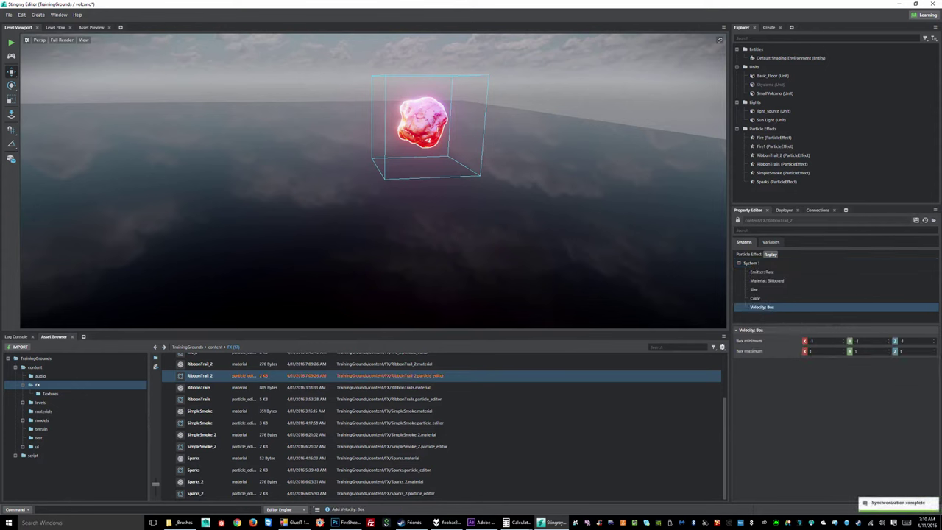
{"action": "left_click", "coordinate": [918, 222]}
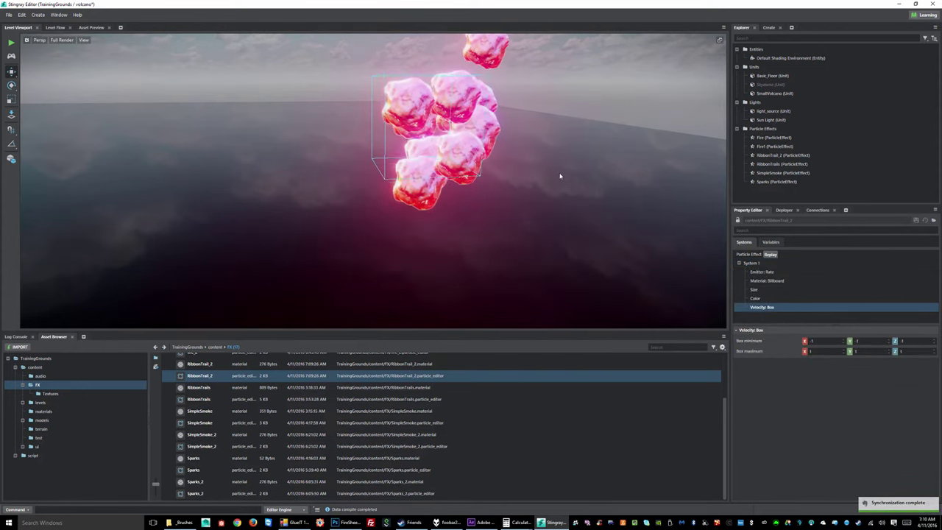
Step: Set the Velocity: Box minimum Z to 1 and maximum Z to 3, and save the effect
{"action": "mouse_move", "coordinate": [511, 172]}
{"action": "left_mouse_down", "text": "alt"}
{"action": "mouse_move", "coordinate": [502, 173]}
{"action": "mouse_move", "coordinate": [526, 175]}
{"action": "mouse_move", "coordinate": [514, 174]}
{"action": "left_mouse_up", "text": "alt"}
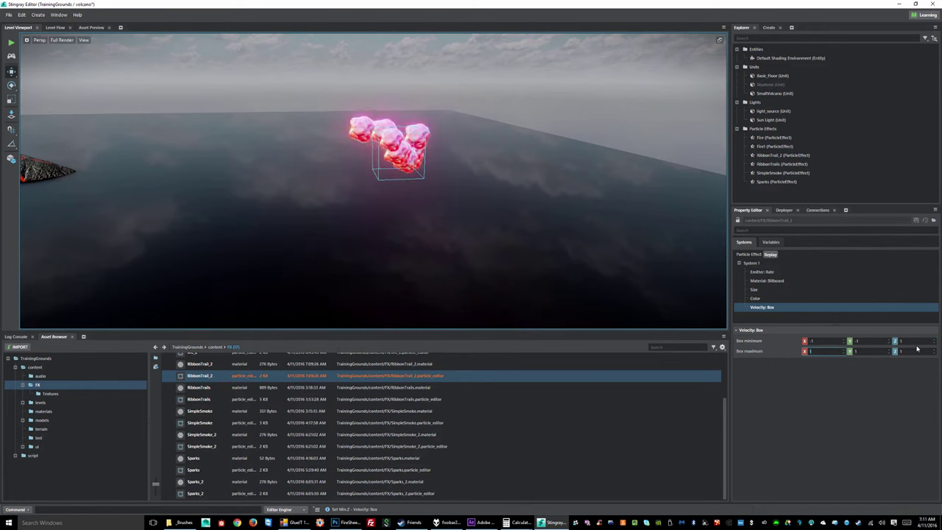
{"action": "key", "text": "Tab"}
{"action": "key", "text": "Tab"}
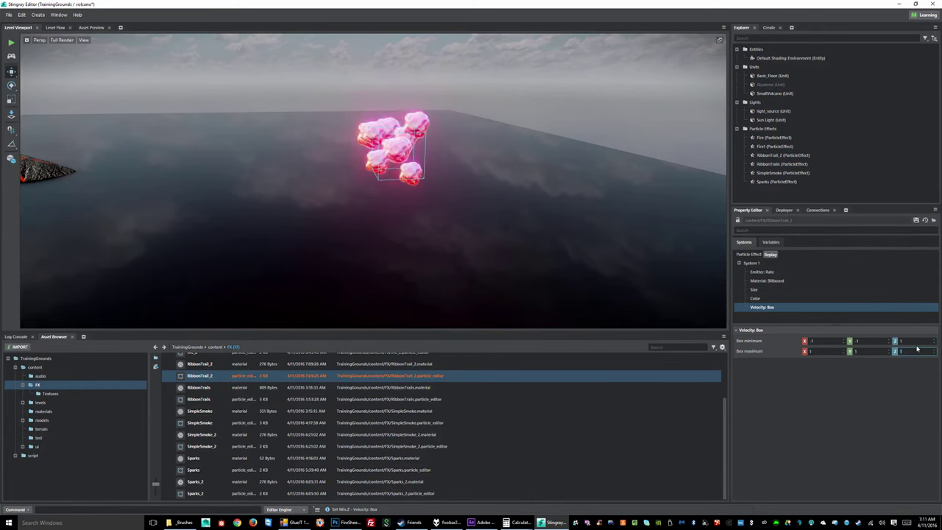
{"action": "type", "text": "3"}
{"action": "key", "text": "Return"}
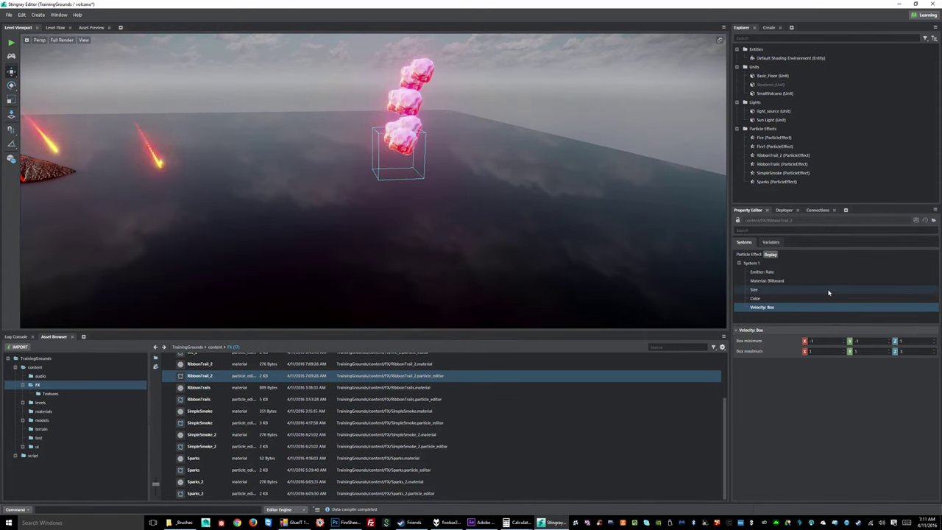
Step: Set the Velocity: Box minimum to -2, -2, 2 and maximum to 2, 2, 5, and save the effect
{"action": "scroll", "coordinate": [511, 158], "scroll_direction": "down", "scroll_amount": 5}
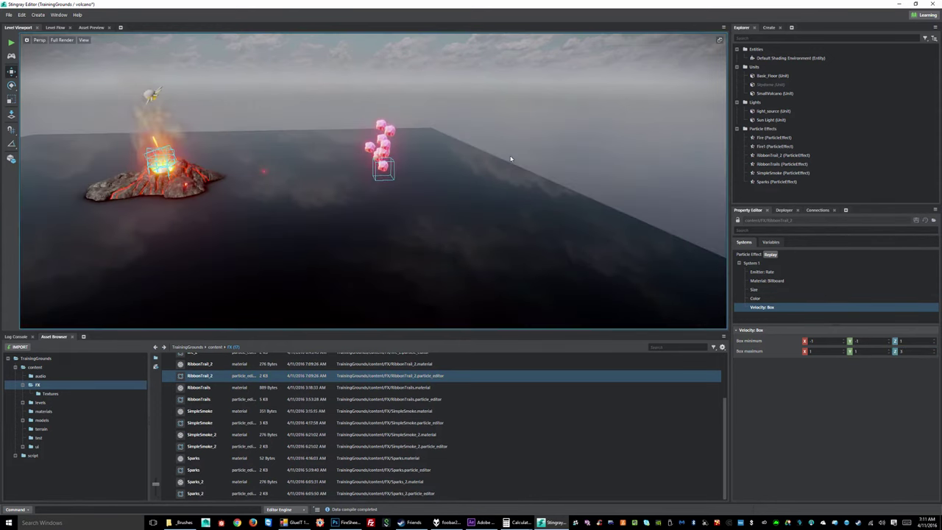
{"action": "scroll", "coordinate": [538, 165], "scroll_direction": "up", "scroll_amount": 3}
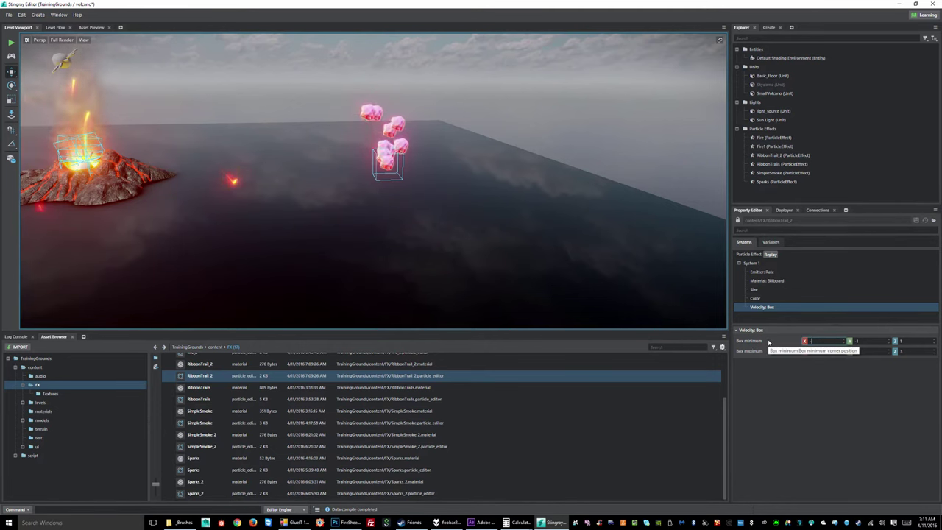
{"action": "type", "text": "2"}
{"action": "key", "text": "Tab"}
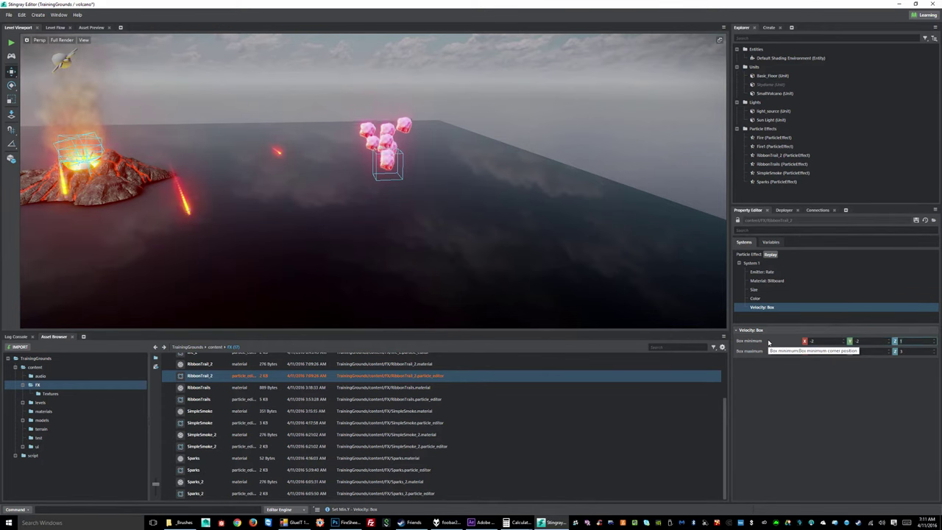
{"action": "type", "text": "-2"}
{"action": "key", "text": "Return"}
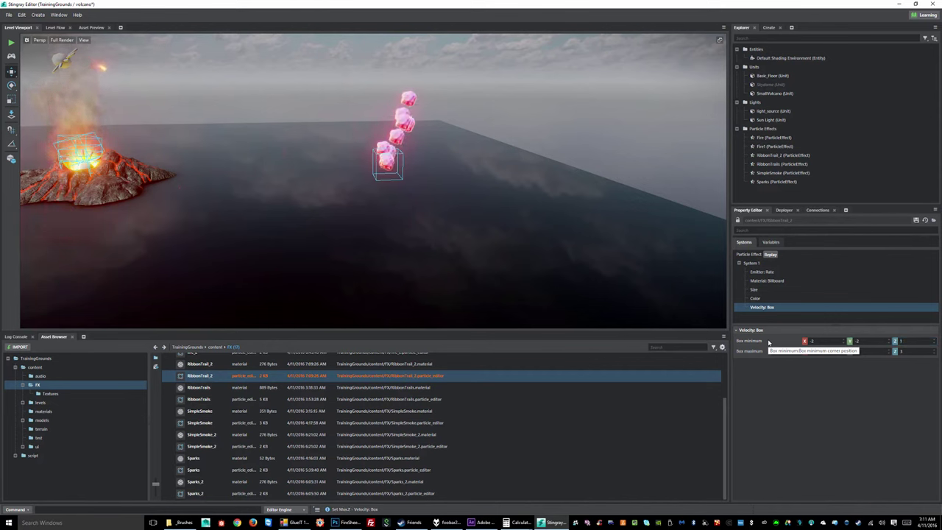
{"action": "key", "text": "shift+Tab"}
{"action": "key", "text": "shift+Tab"}
{"action": "key", "text": "shift+Tab"}
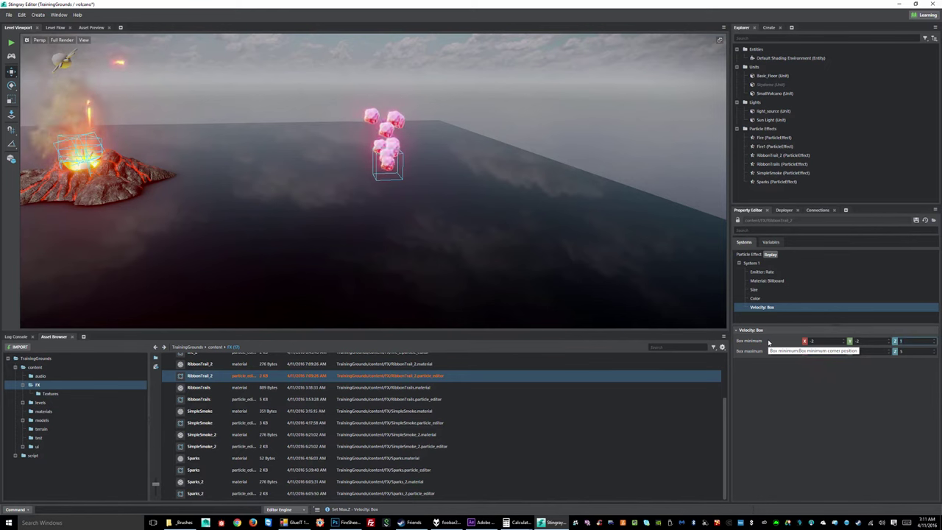
{"action": "type", "text": "2"}
{"action": "key", "text": "Tab"}
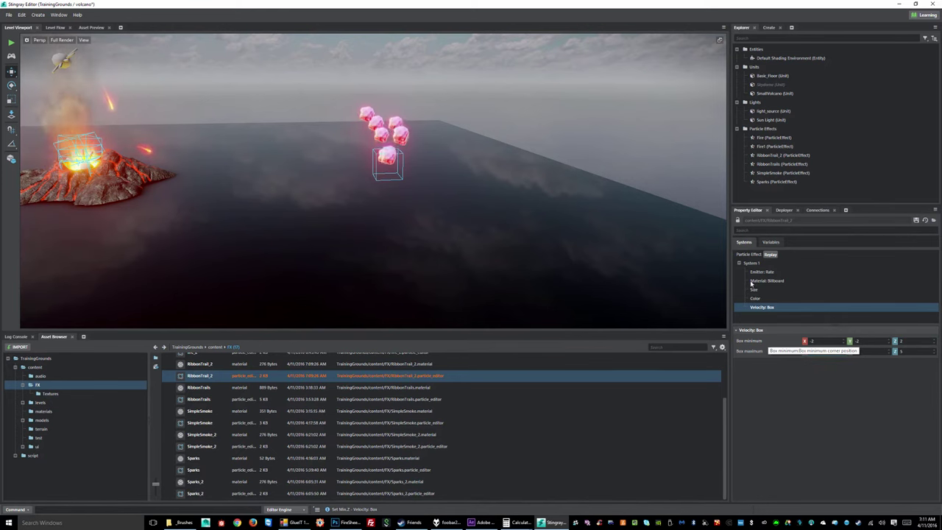
{"action": "left_click", "coordinate": [917, 222]}
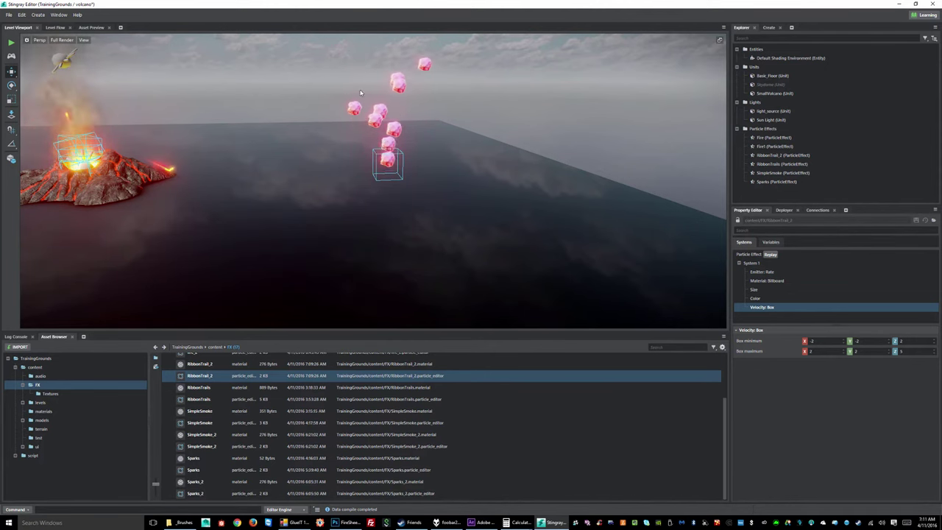
Step: Add a Gravity acceleration component to System 1 of the RibbonTrail_2 asset and save the effect
{"action": "right_click_drag", "start_coordinate": [260, 228], "coordinate": [243, 152]}
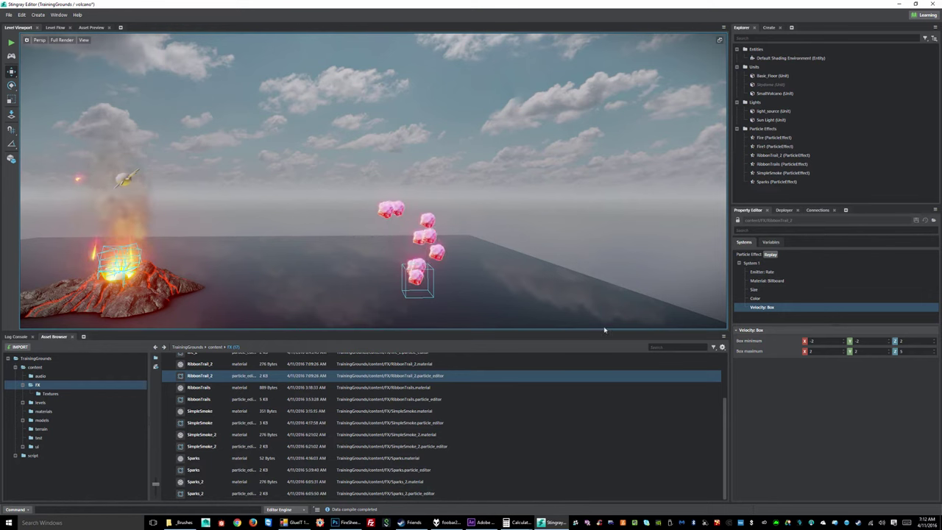
{"action": "left_click", "coordinate": [772, 264]}
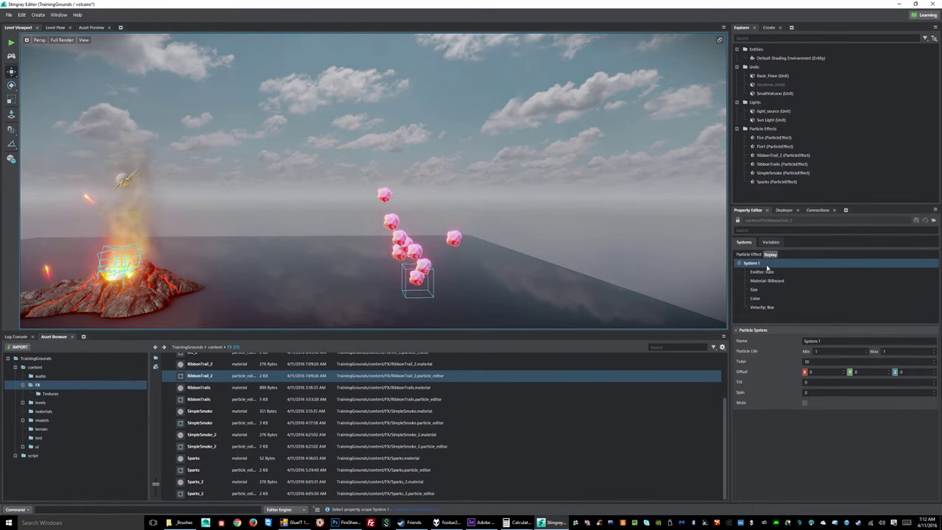
{"action": "right_click", "coordinate": [773, 264]}
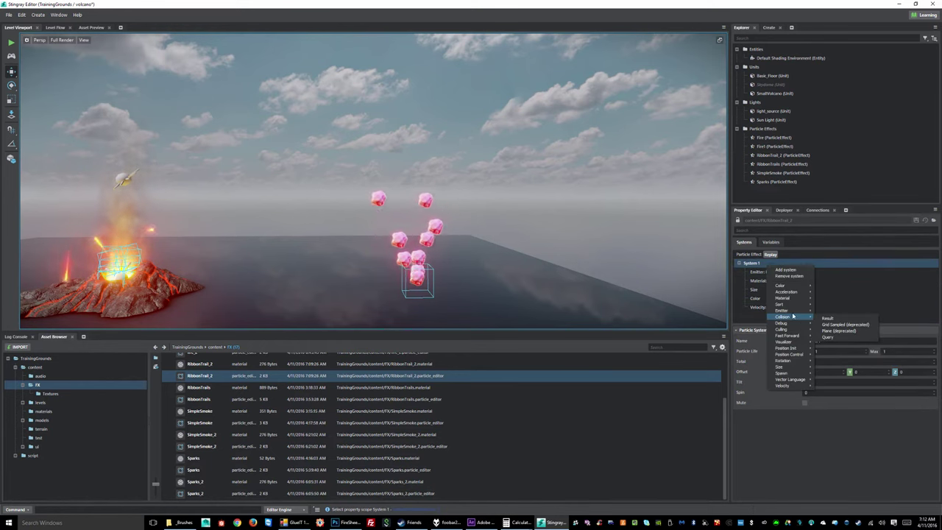
{"action": "mouse_move", "coordinate": [793, 293]}
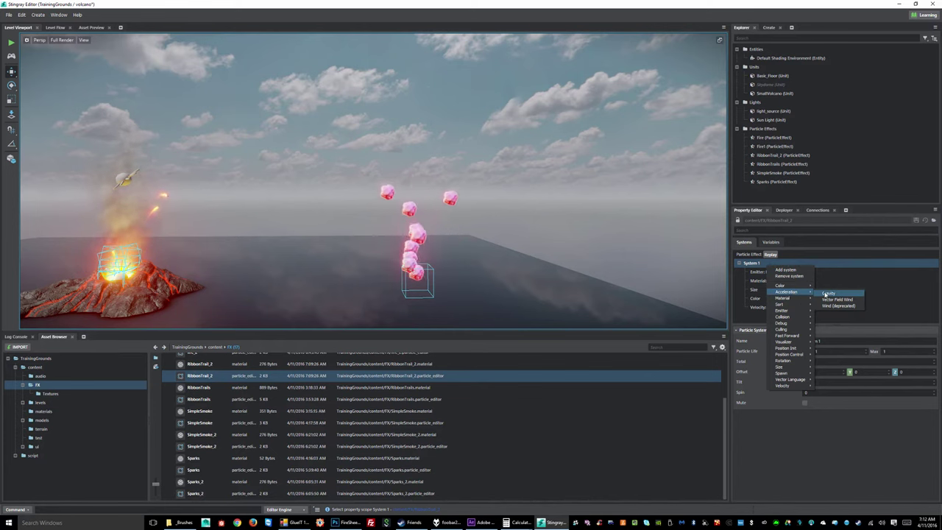
{"action": "left_click", "coordinate": [828, 293]}
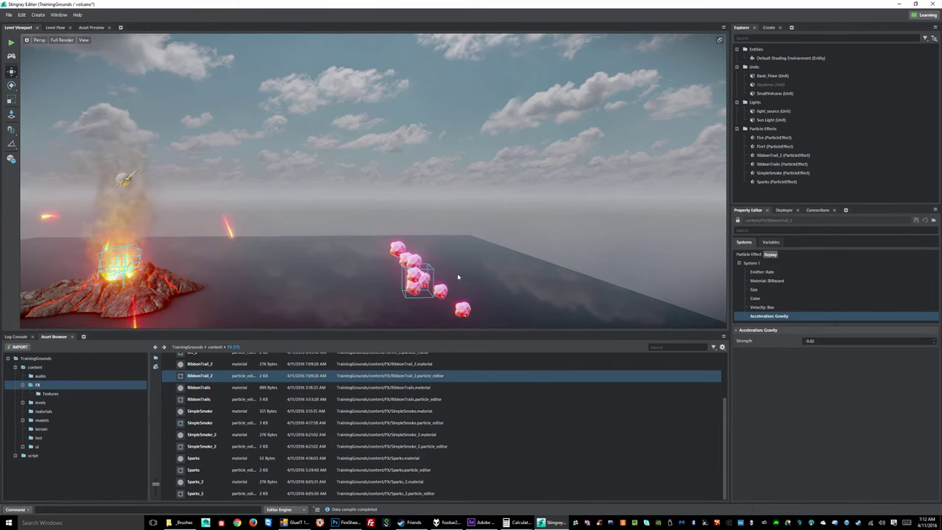
Step: Raise the Velocity: Box range to a minimum of -5, -5, 5 and a maximum of 5, 5, 10, saving the effect
{"action": "middle_click_drag", "start_coordinate": [412, 280], "coordinate": [480, 262], "text": "alt"}
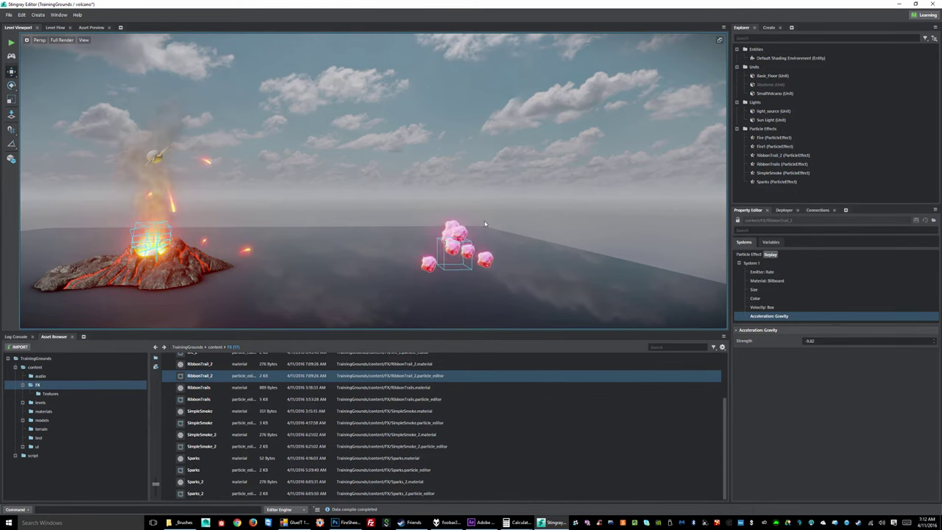
{"action": "left_click", "coordinate": [772, 307]}
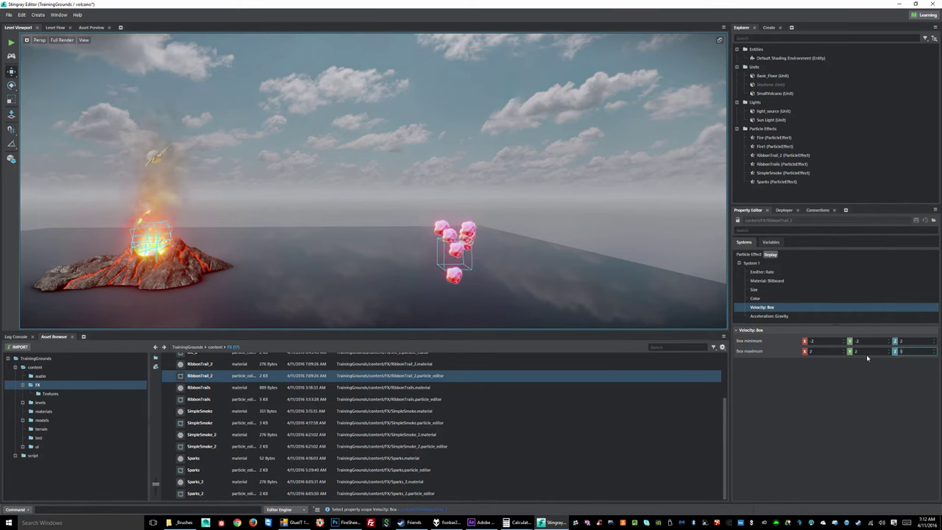
{"action": "type", "text": "0"}
{"action": "key", "text": "Return"}
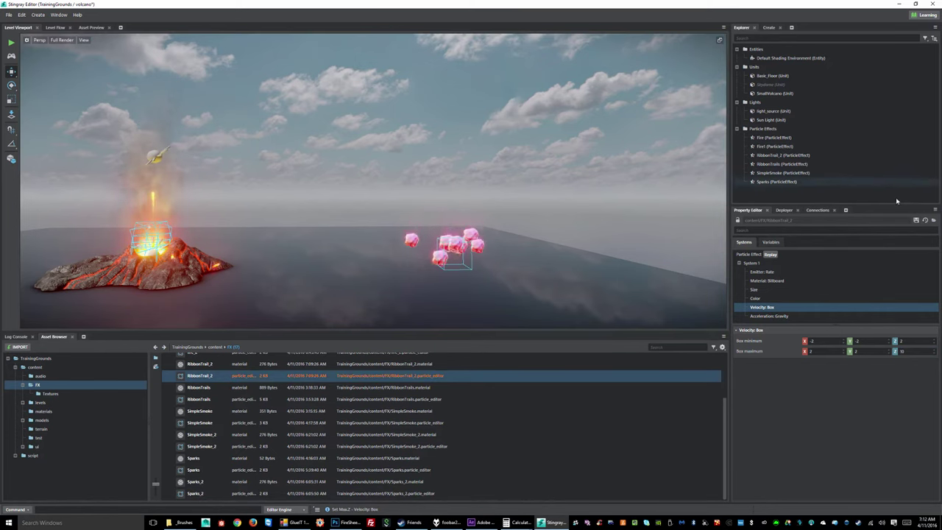
{"action": "left_click", "coordinate": [916, 219]}
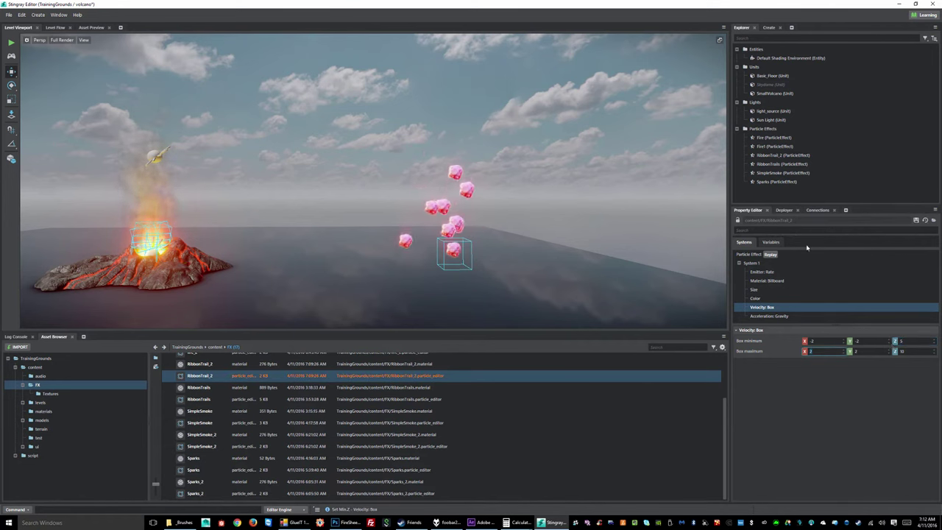
{"action": "left_click", "coordinate": [916, 220]}
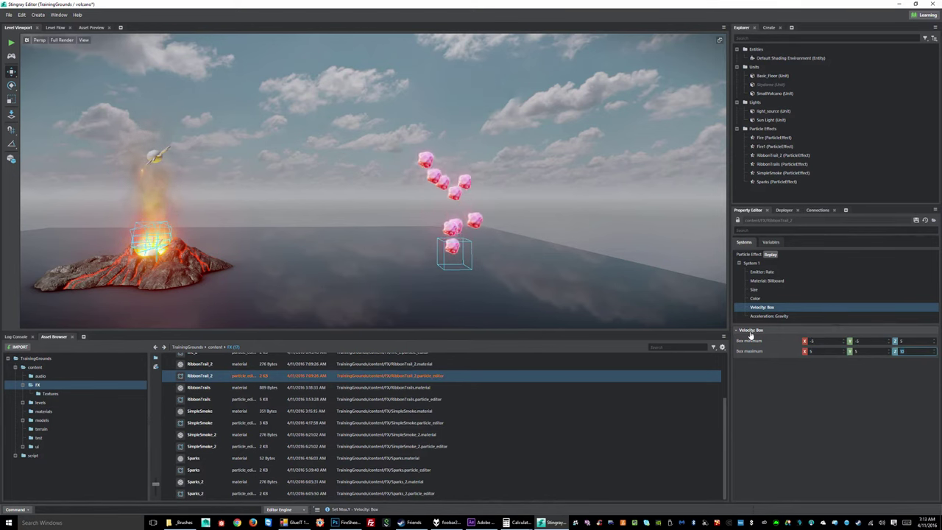
{"action": "left_click", "coordinate": [917, 220]}
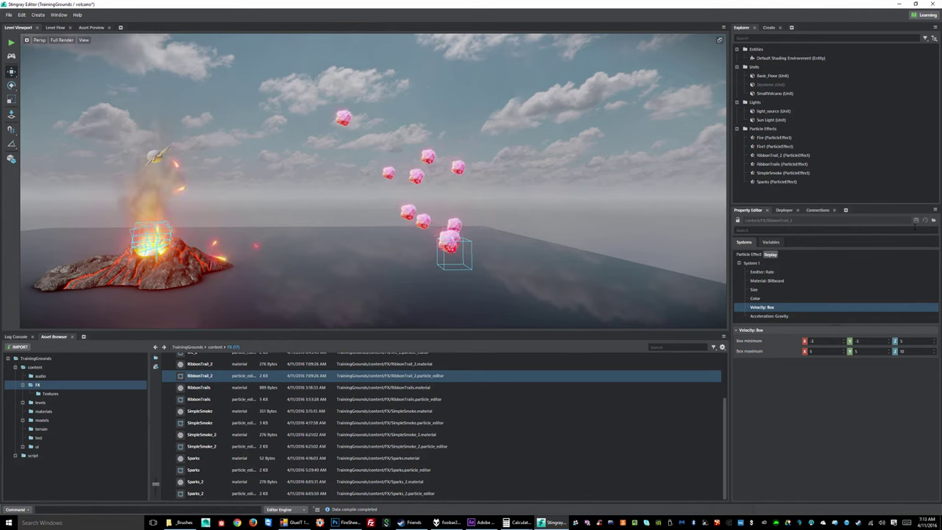
Step: Set System 1's initial size minimum and maximum to 0.3 and save the effect
{"action": "left_click", "coordinate": [757, 289]}
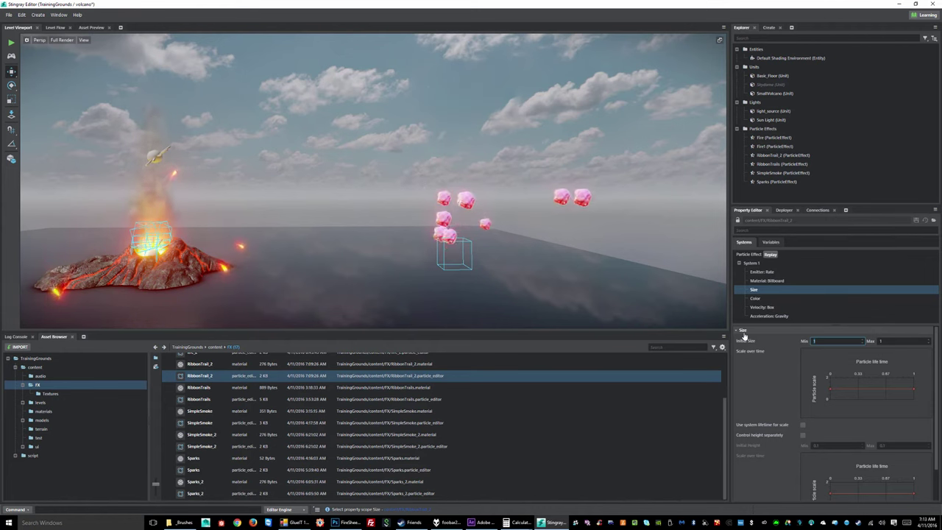
{"action": "type", "text": ".3"}
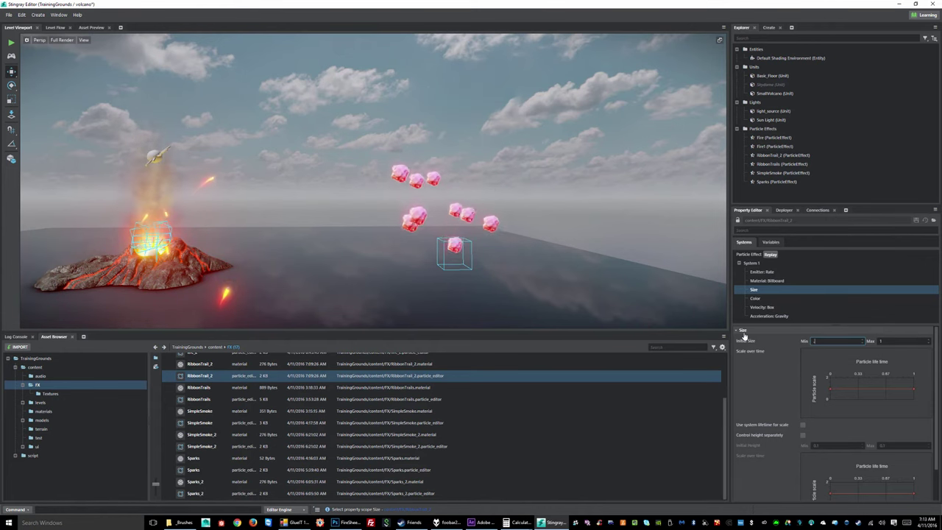
{"action": "key", "text": "Tab"}
{"action": "type", "text": ".8"}
{"action": "key", "text": "Tab"}
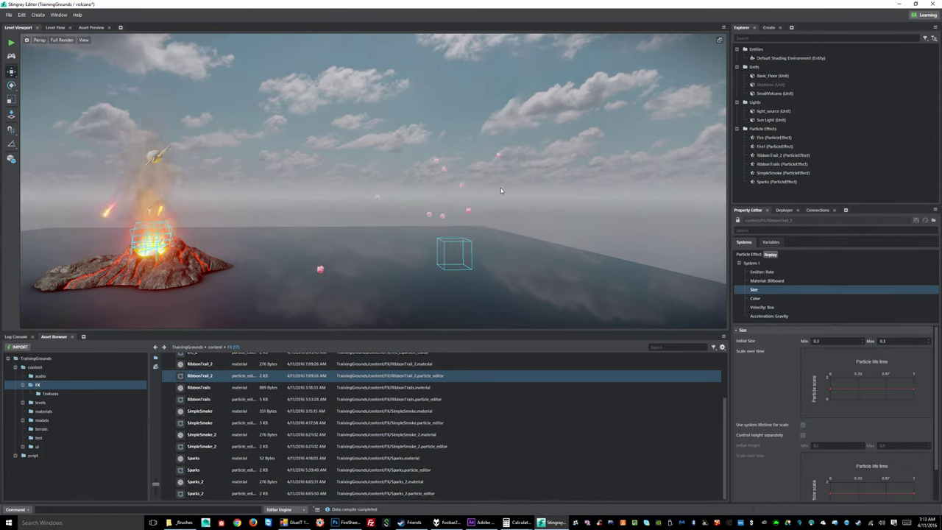
Step: Set System 1's initial size minimum and maximum to 0.5 and save the effect
{"action": "left_click_drag", "start_coordinate": [838, 343], "coordinate": [704, 340]}
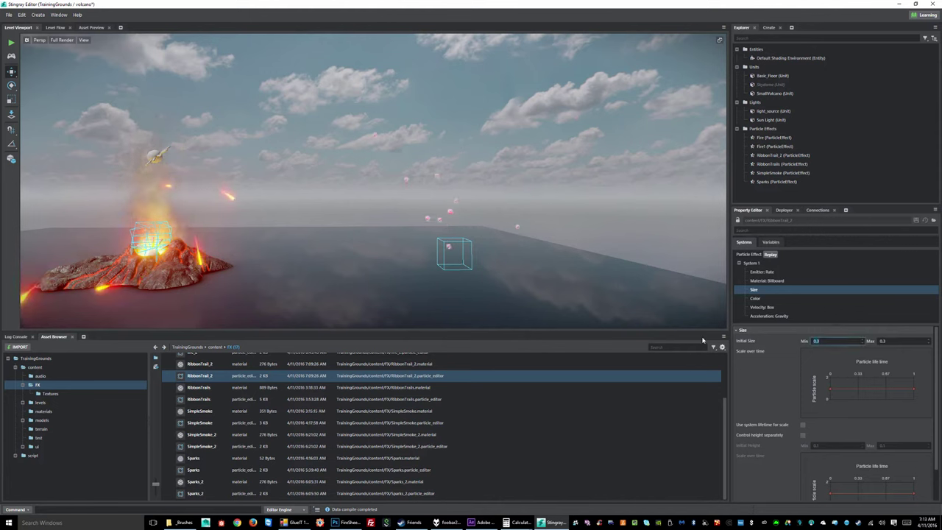
{"action": "key", "text": "Tab"}
{"action": "type", "text": "."}
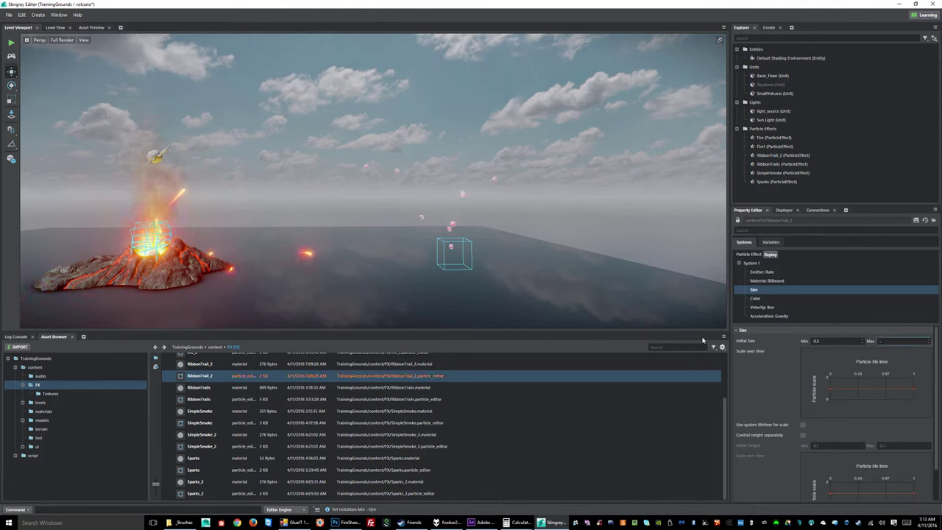
{"action": "left_click", "coordinate": [916, 221]}
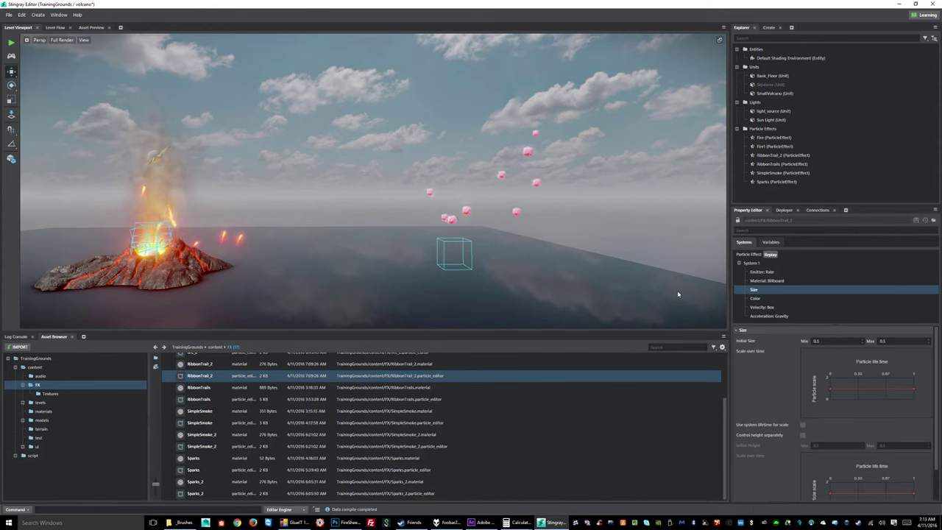
Step: Lower the initial size minimum to 0.3 and save the effect
{"action": "left_click", "coordinate": [831, 341]}
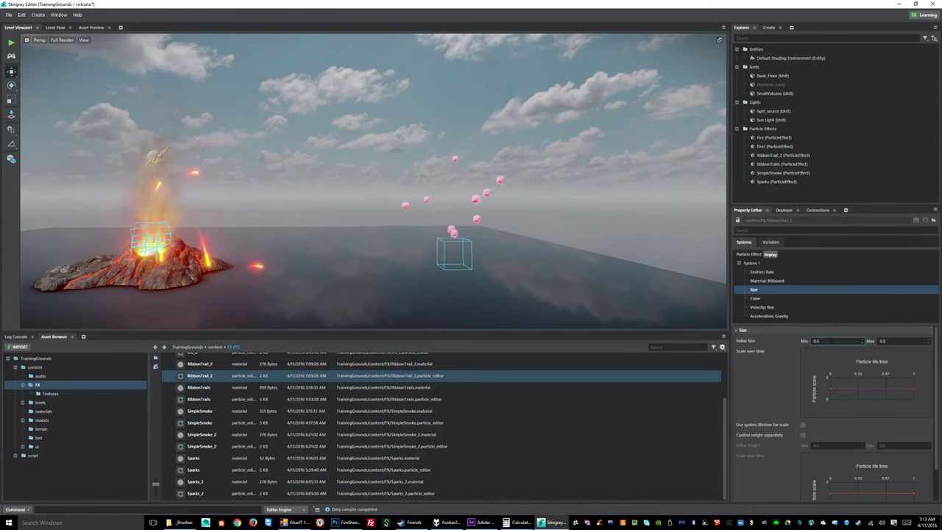
{"action": "key", "text": "BackSpace"}
{"action": "type", "text": "3"}
{"action": "key", "text": "Tab"}
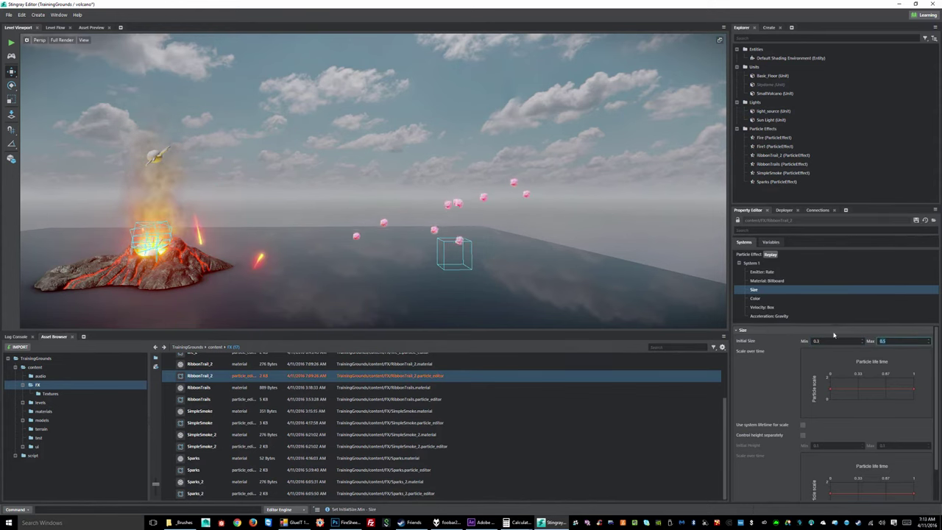
{"action": "left_click", "coordinate": [916, 221]}
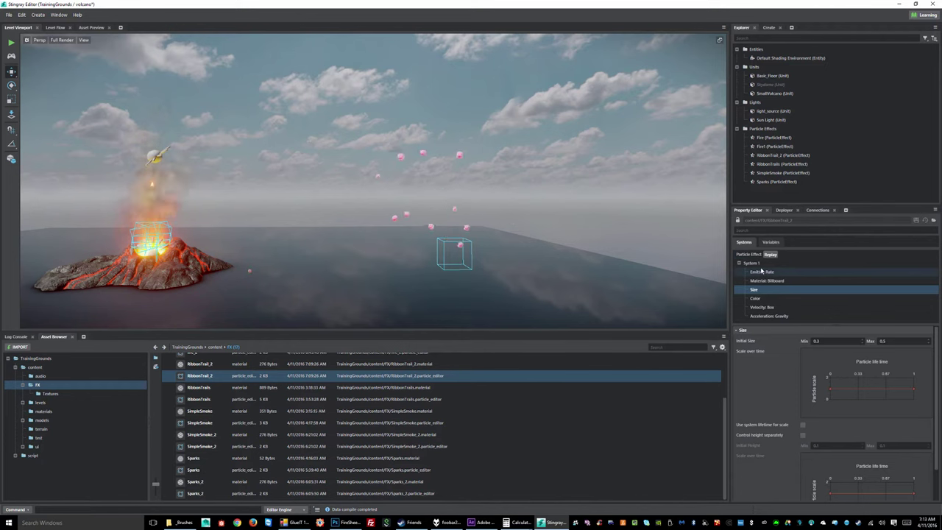
Step: Set System 1's particle life to a minimum of 3 and maximum of 5 and its total to 1000, and save
{"action": "left_click", "coordinate": [758, 264]}
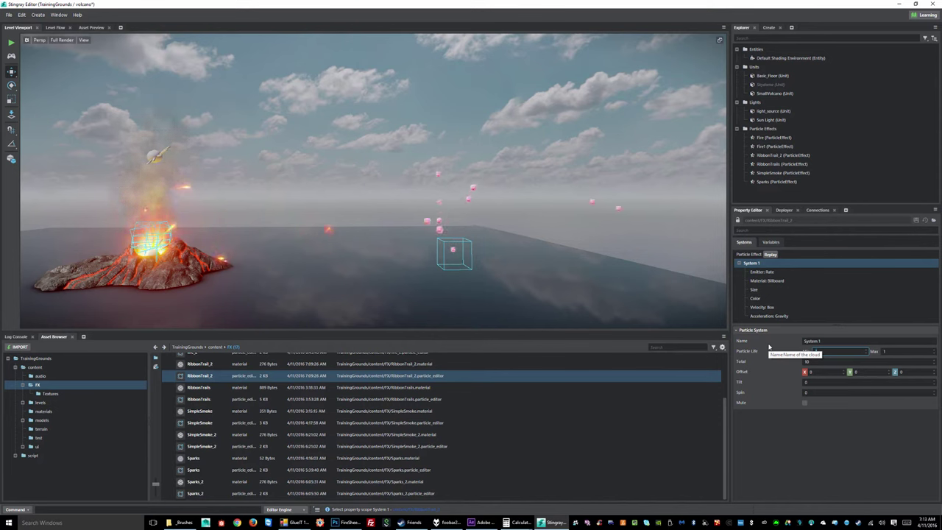
{"action": "key", "text": "Tab"}
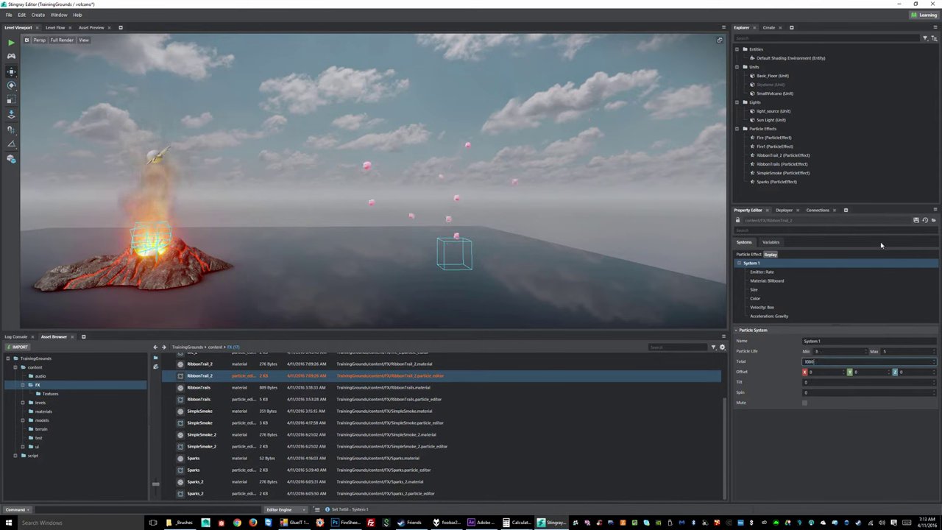
{"action": "left_click", "coordinate": [915, 221]}
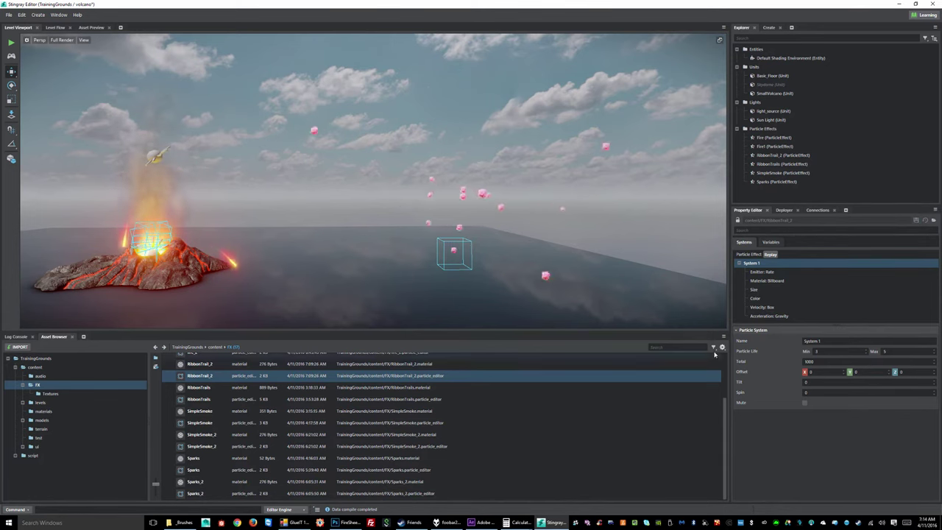
Step: Set System 1's emitter rate to a minimum of 1 and a maximum of 5 particles per second and save the effect
{"action": "left_click", "coordinate": [769, 273]}
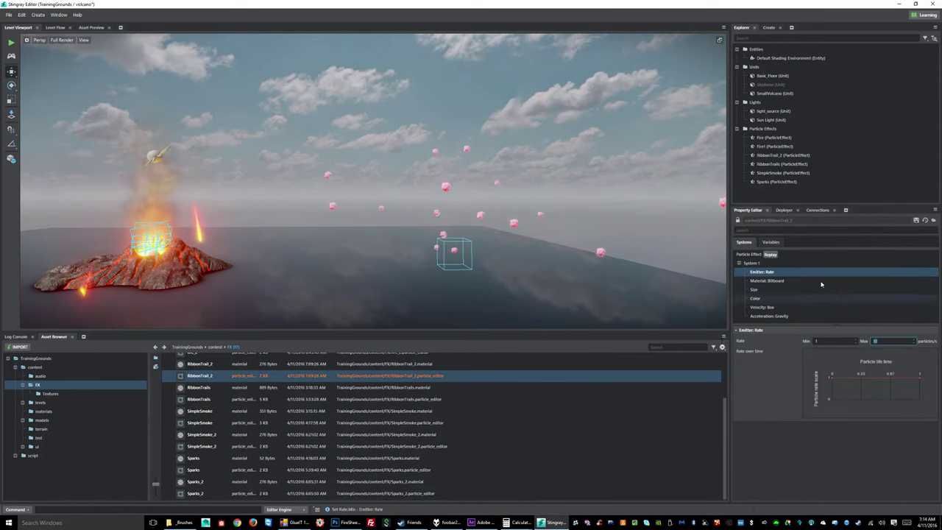
{"action": "left_click", "coordinate": [917, 220]}
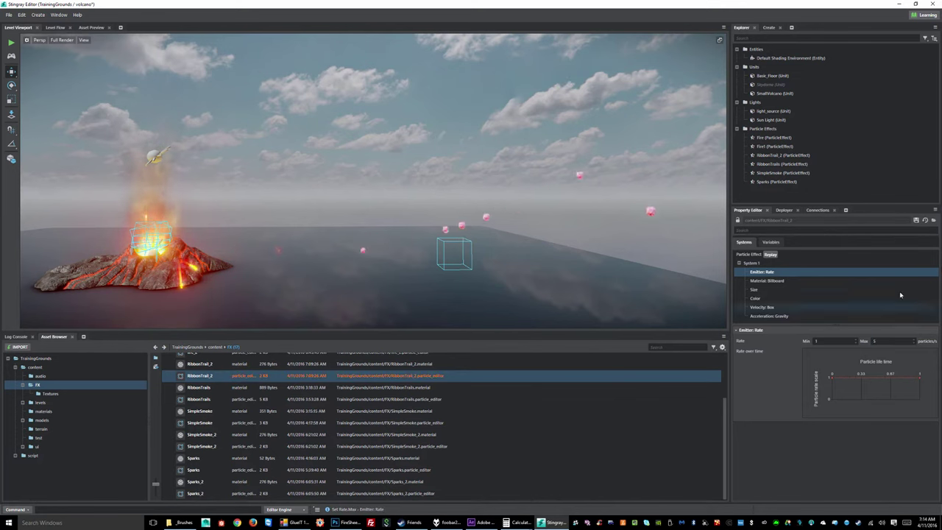
{"action": "left_click", "coordinate": [916, 221]}
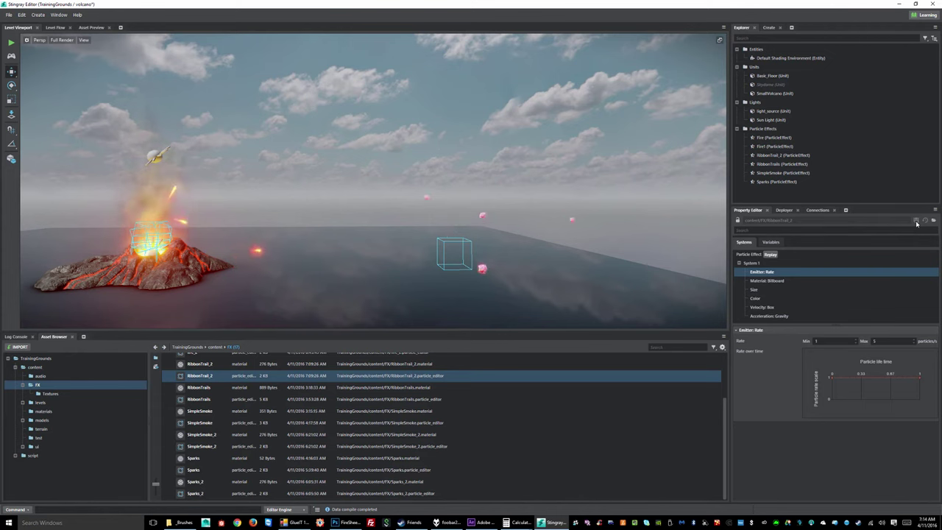
Step: Set the strength of System 1's Gravity acceleration to -5
{"action": "left_click_drag", "start_coordinate": [519, 221], "coordinate": [505, 237], "text": "alt"}
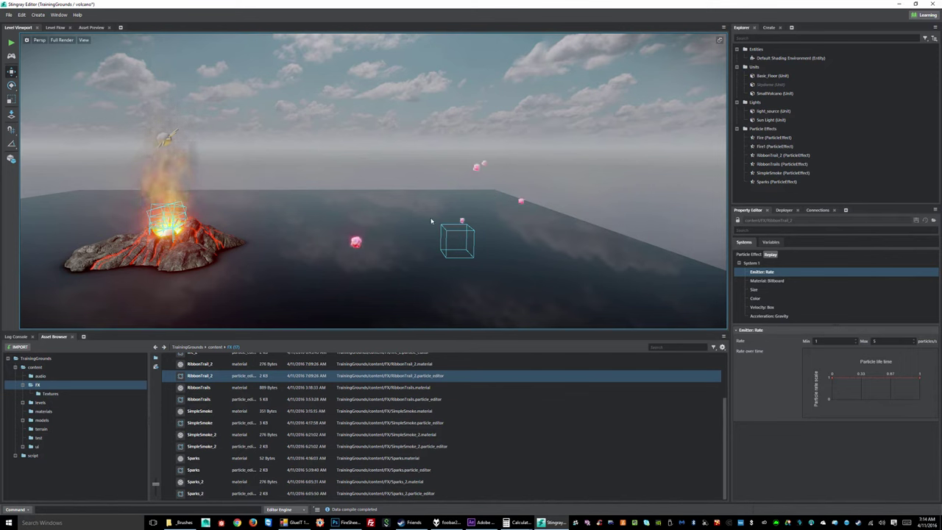
{"action": "left_click", "coordinate": [773, 316]}
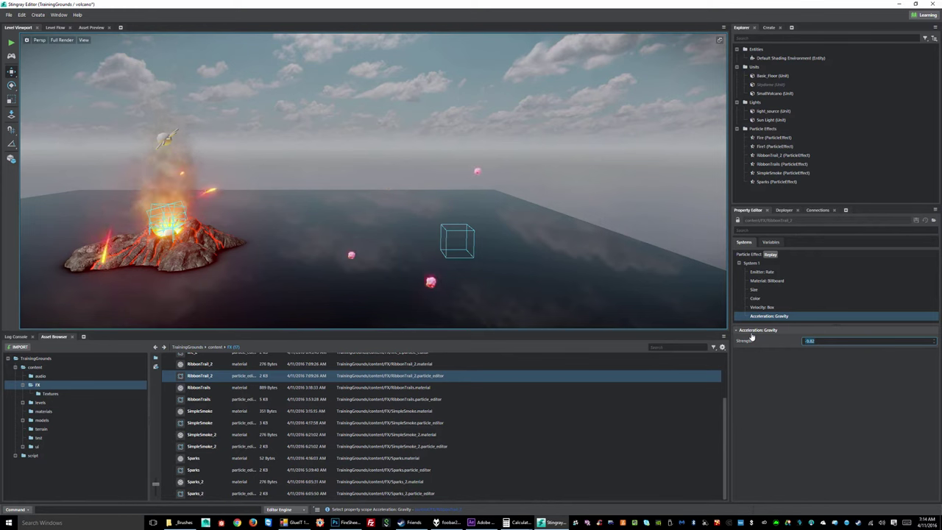
{"action": "type", "text": "-5"}
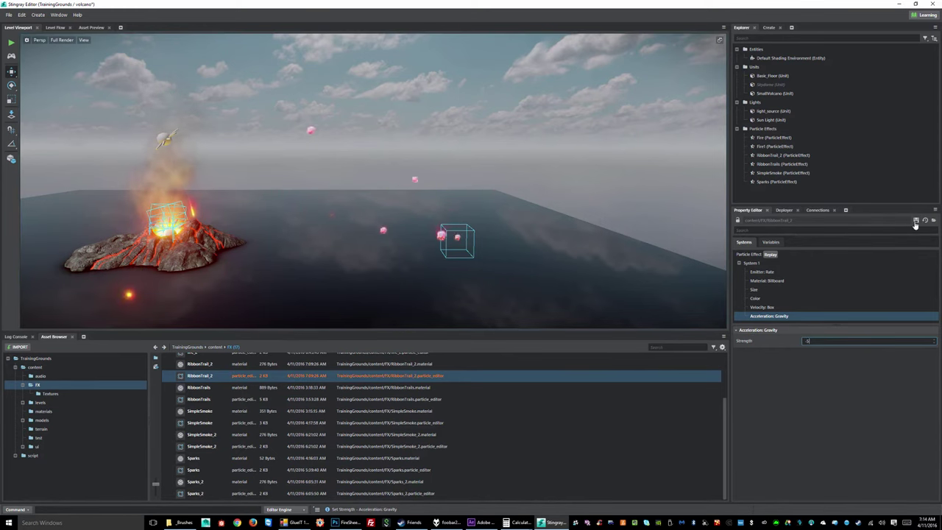
Step: Save the gravity change and set the Velocity Box's Z values to a minimum of 4 and a maximum of 6
{"action": "key", "text": "Return"}
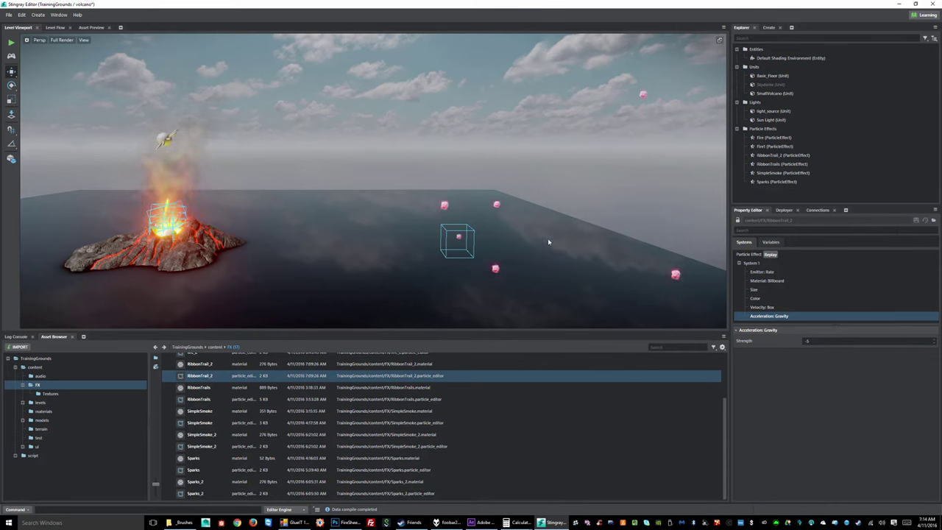
{"action": "right_click_drag", "start_coordinate": [550, 242], "coordinate": [551, 216], "text": "alt"}
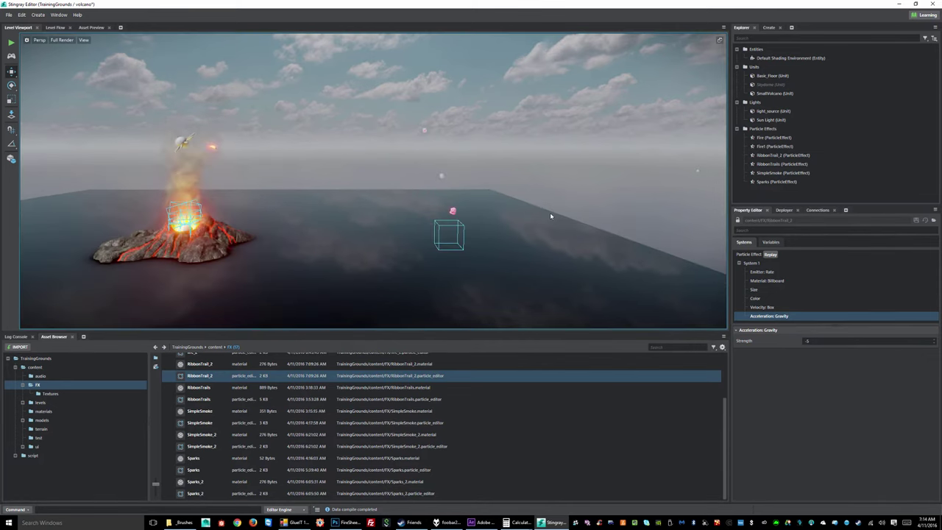
{"action": "left_click", "coordinate": [758, 289]}
{"action": "left_click", "coordinate": [765, 307]}
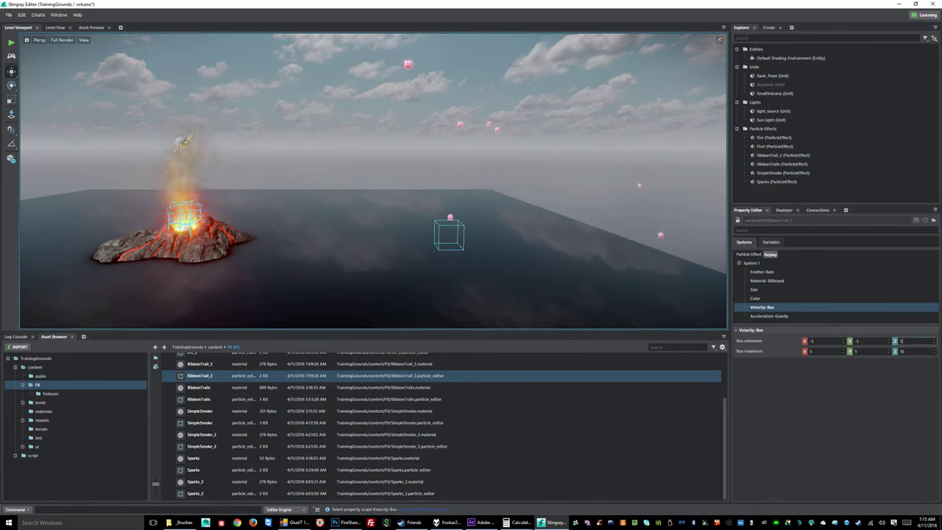
{"action": "double_click", "coordinate": [910, 340]}
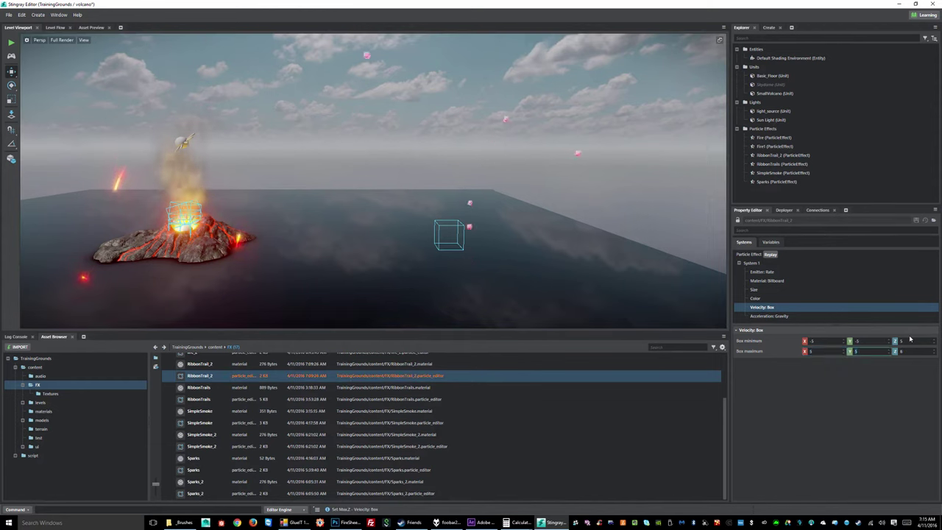
{"action": "type", "text": "4"}
{"action": "key", "text": "Tab"}
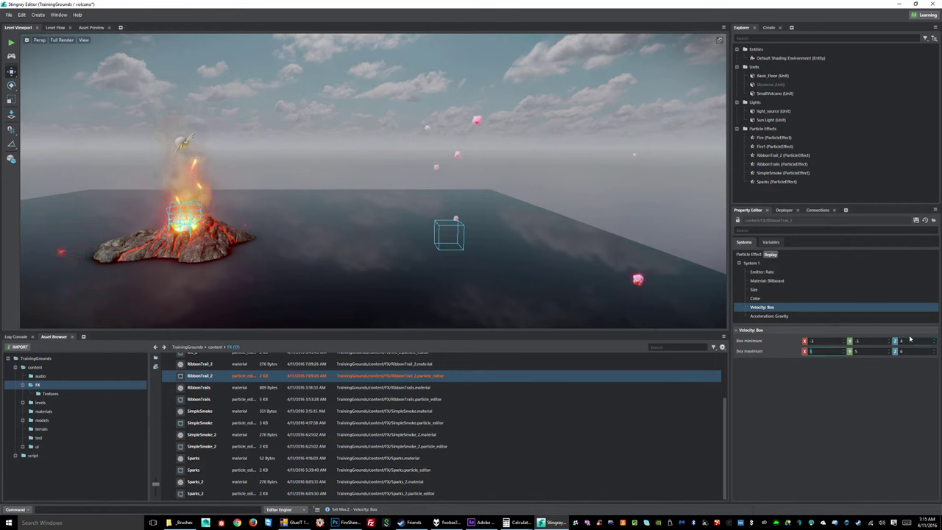
Step: Set the Velocity Box's X and Y values to a minimum of -3 and a maximum of 3, and save the effect
{"action": "left_click", "coordinate": [820, 342]}
{"action": "key", "text": "BackSpace"}
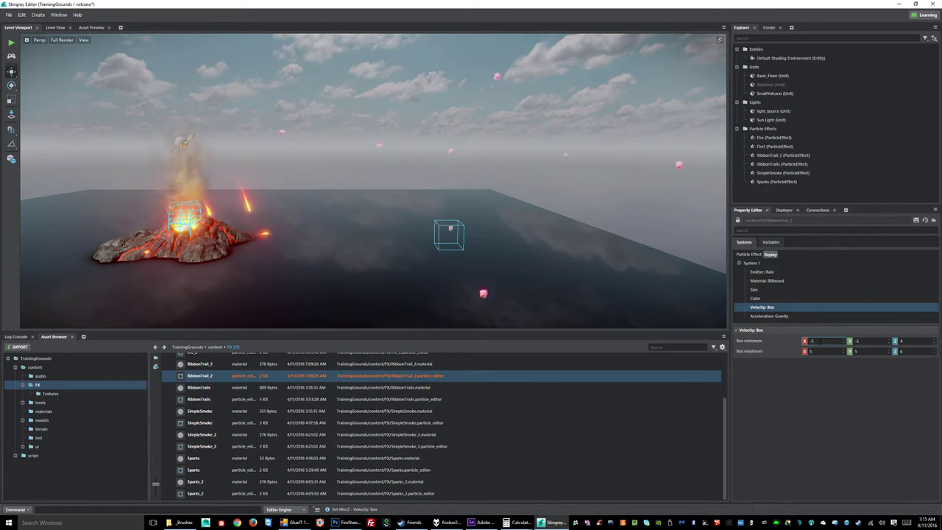
{"action": "type", "text": "3"}
{"action": "key", "text": "Tab"}
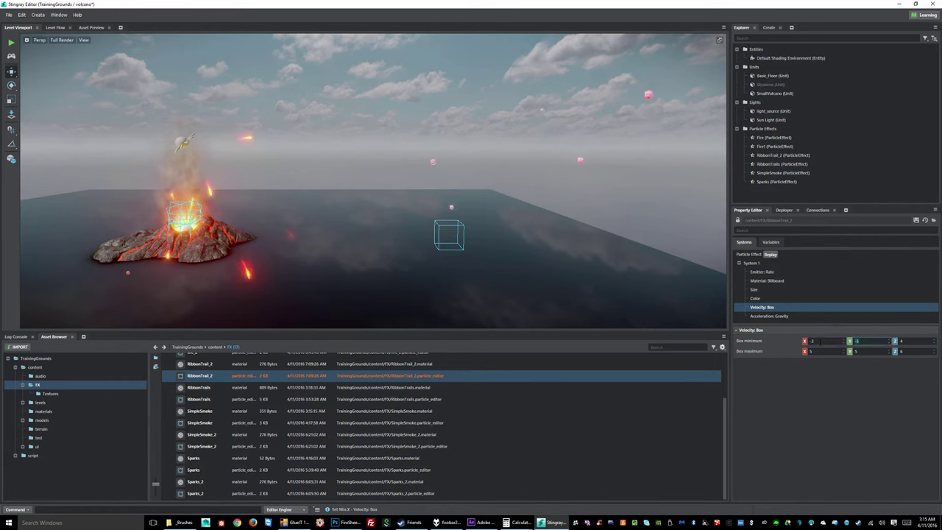
{"action": "key", "text": "Tab"}
{"action": "key", "text": "Tab"}
{"action": "type", "text": "3"}
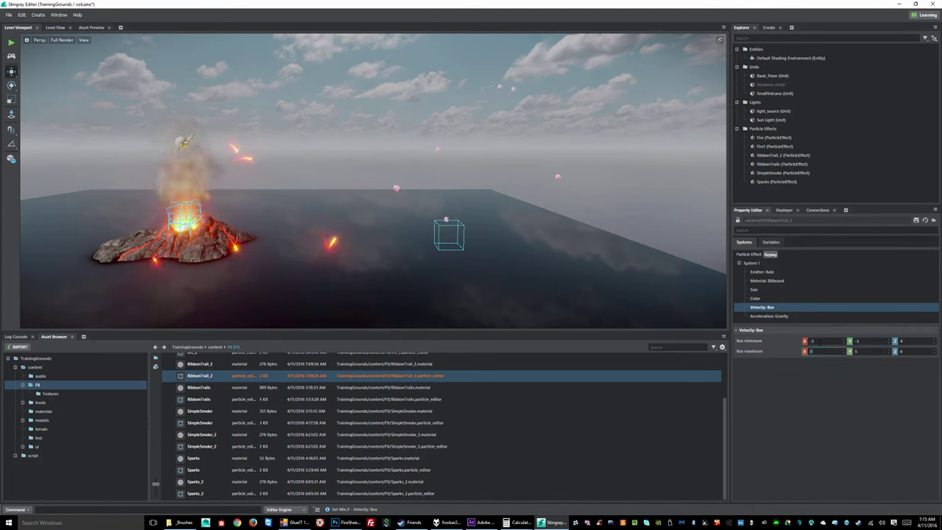
{"action": "key", "text": "Tab"}
{"action": "type", "text": "3"}
{"action": "key", "text": "Tab"}
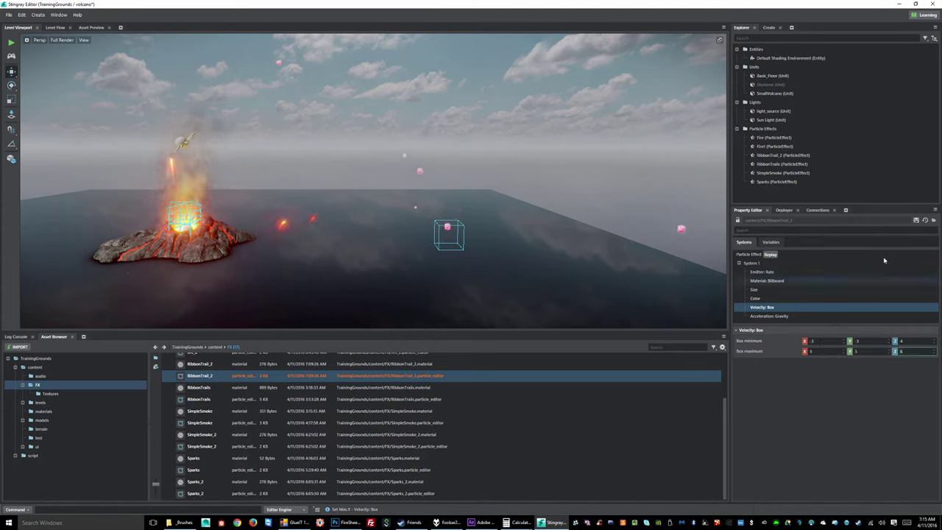
{"action": "left_click", "coordinate": [915, 221]}
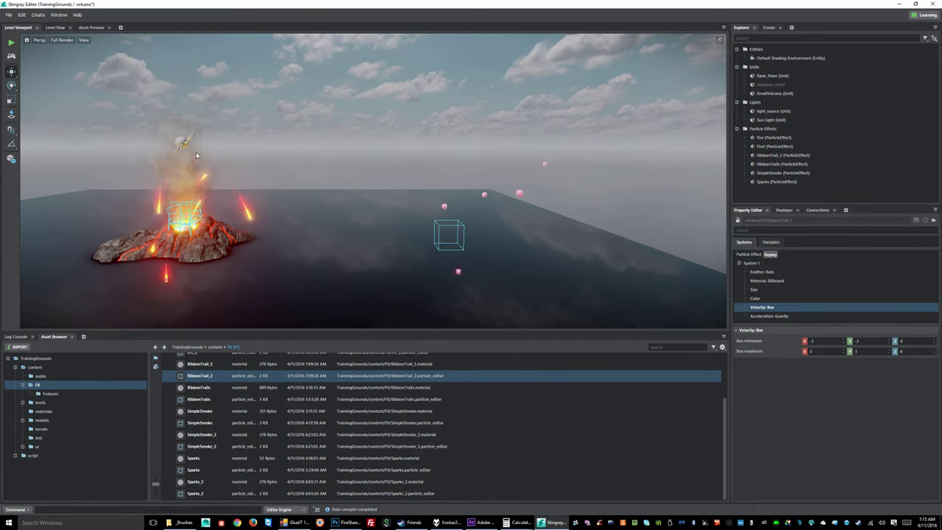
Step: Add a Collision Query to System 1, set its queries per frame to 100, and save the effect
{"action": "left_click_drag", "start_coordinate": [400, 222], "coordinate": [482, 208], "text": "alt"}
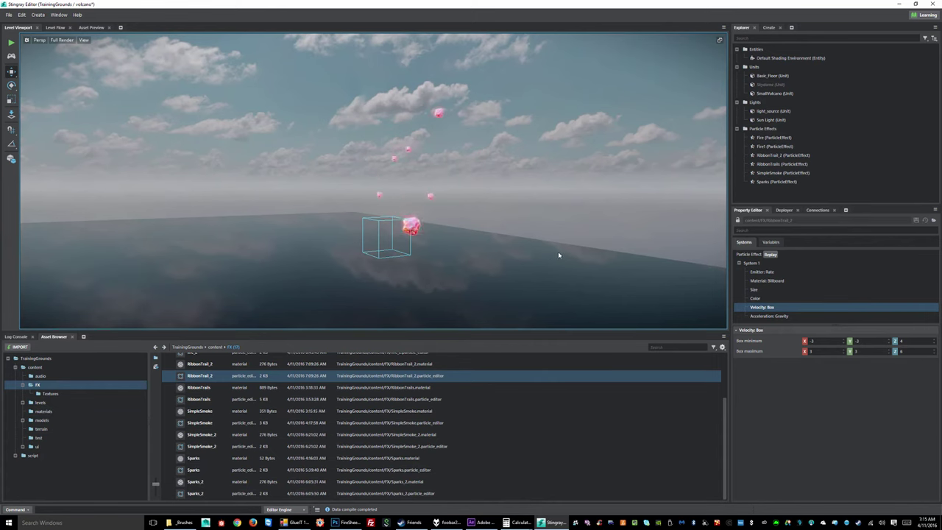
{"action": "left_click_drag", "start_coordinate": [558, 255], "coordinate": [444, 231], "text": "alt"}
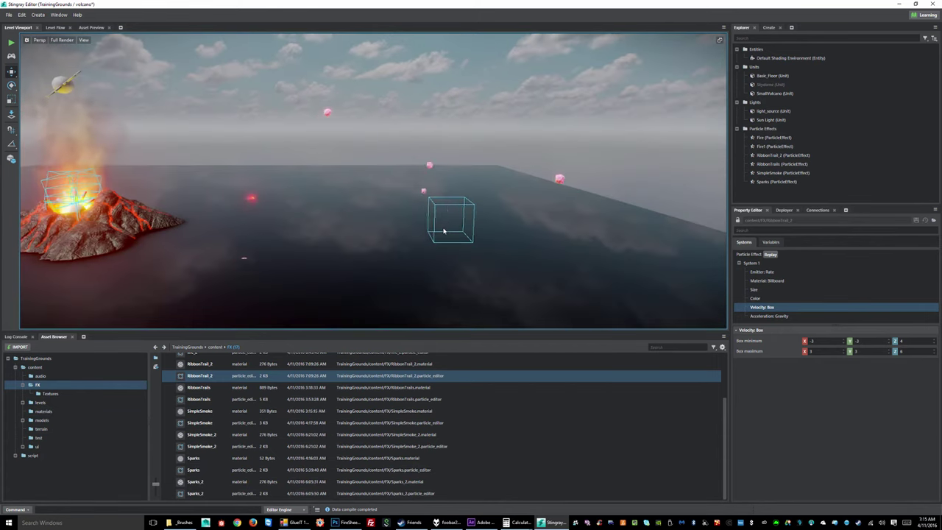
{"action": "left_click", "coordinate": [758, 263]}
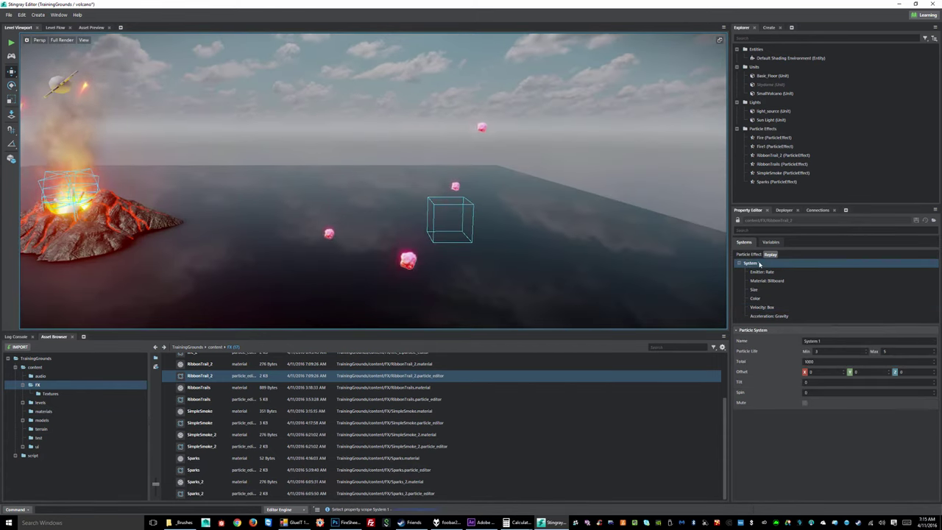
{"action": "right_click", "coordinate": [758, 264]}
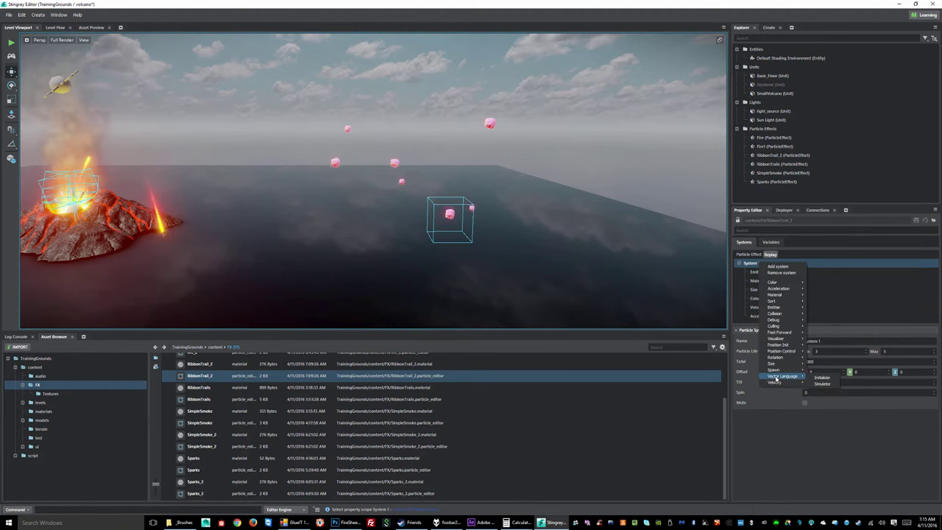
{"action": "mouse_move", "coordinate": [788, 380]}
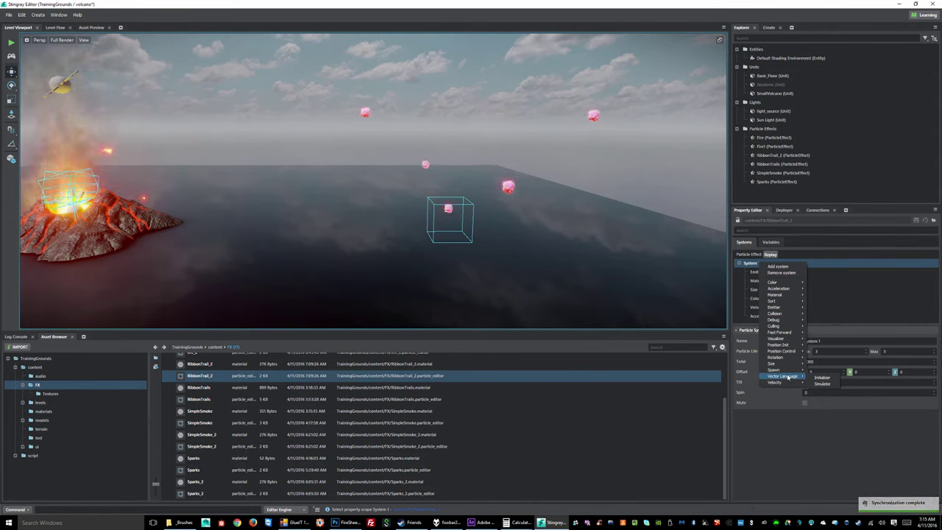
{"action": "mouse_move", "coordinate": [781, 313]}
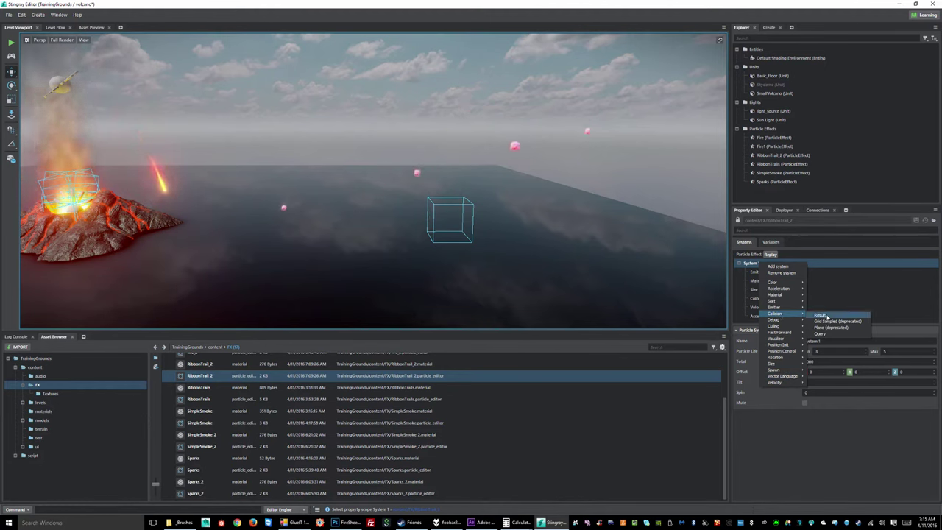
{"action": "left_click", "coordinate": [821, 333]}
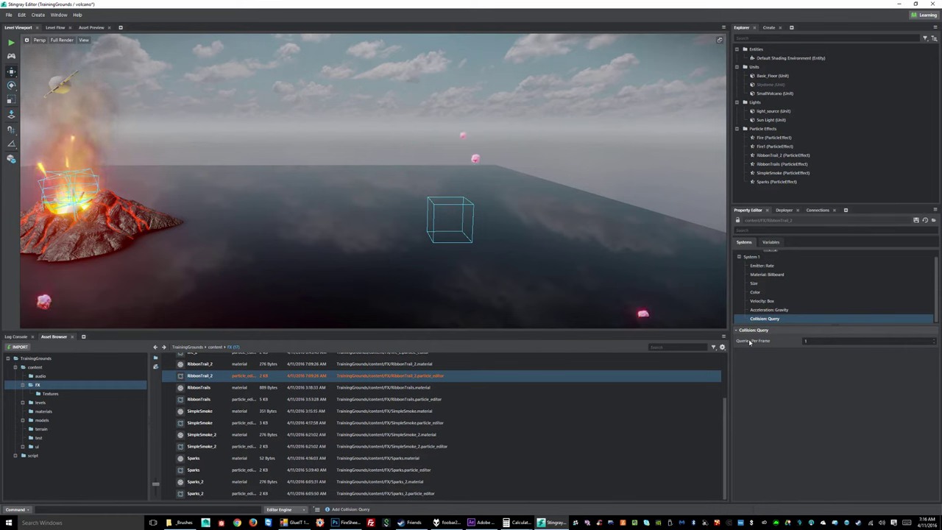
{"action": "left_click_drag", "start_coordinate": [813, 341], "coordinate": [800, 341]}
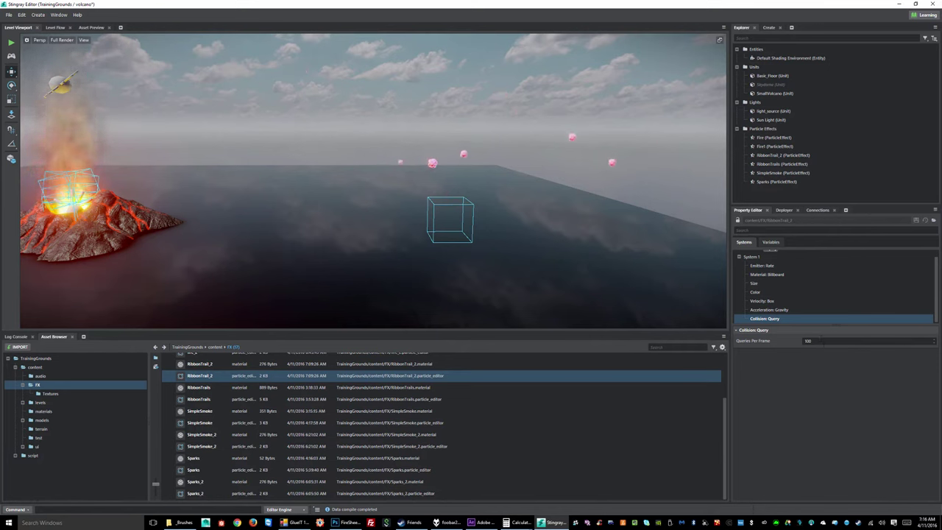
{"action": "left_click", "coordinate": [823, 342]}
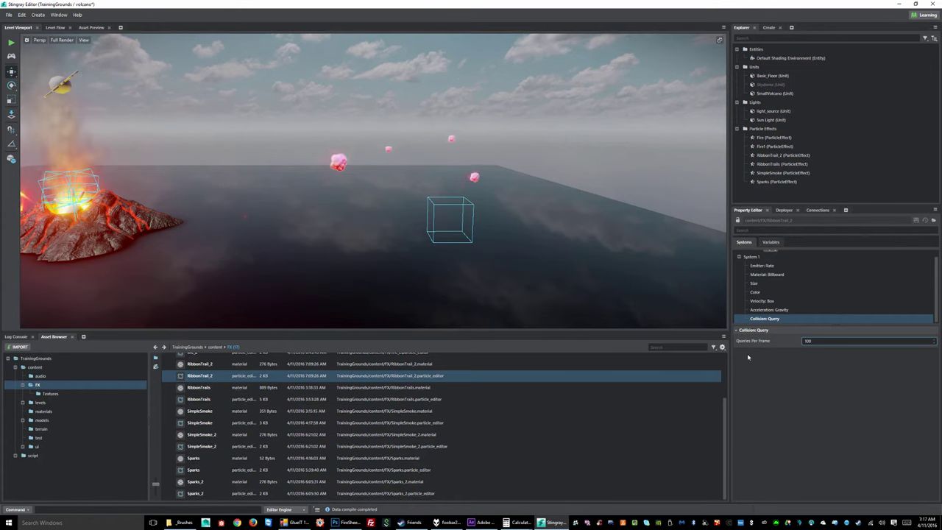
Step: Add a Collision Result to System 1 and save the effect
{"action": "right_click", "coordinate": [765, 257]}
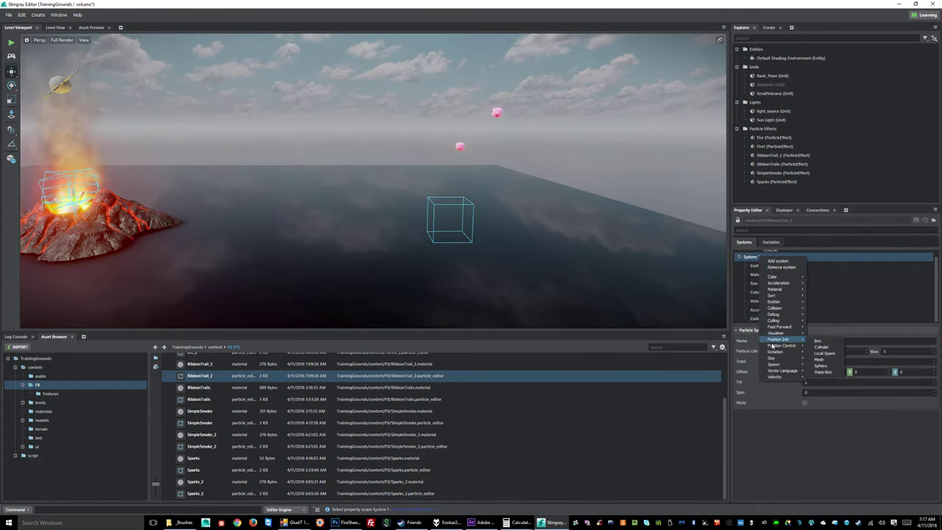
{"action": "mouse_move", "coordinate": [786, 315]}
{"action": "left_click", "coordinate": [835, 310]}
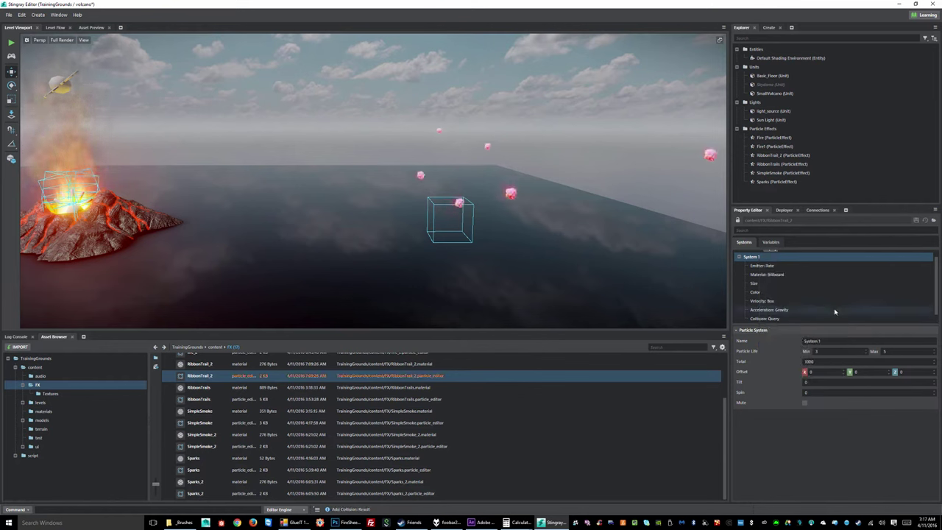
{"action": "left_click", "coordinate": [924, 220]}
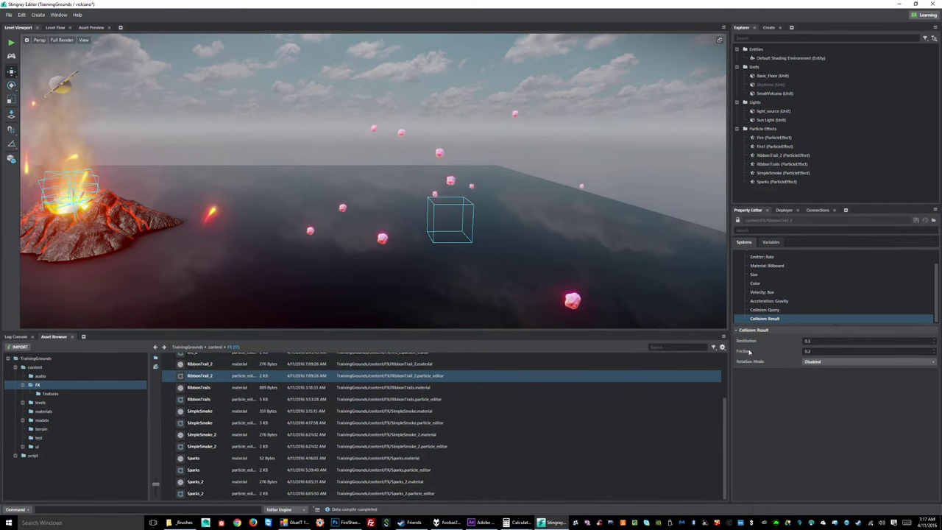
Step: Set both the restitution and the friction of the Collision Result to 1 and save the effect
{"action": "left_click", "coordinate": [810, 351]}
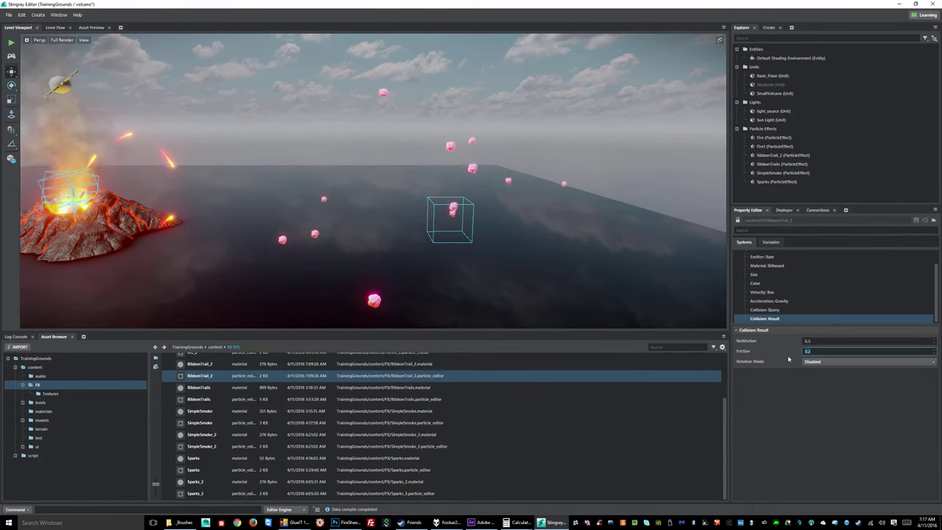
{"action": "left_click", "coordinate": [810, 341]}
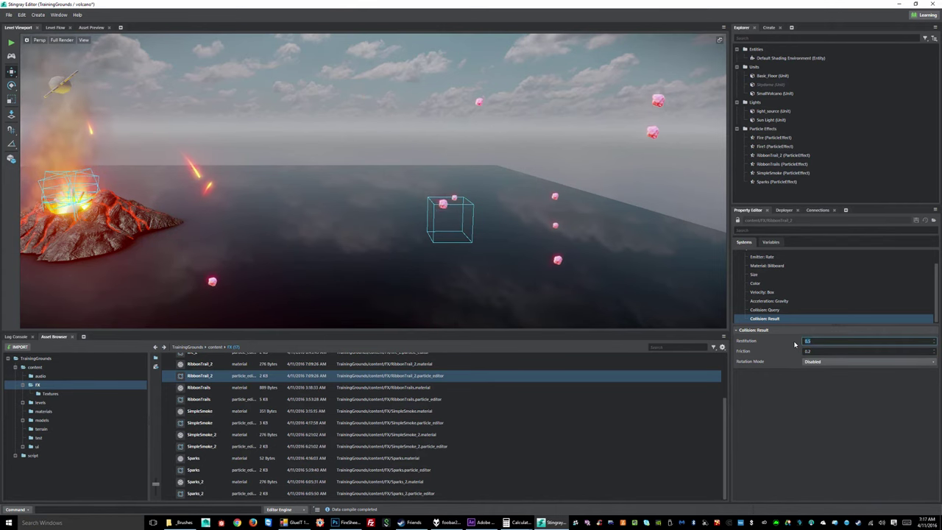
{"action": "type", "text": "1"}
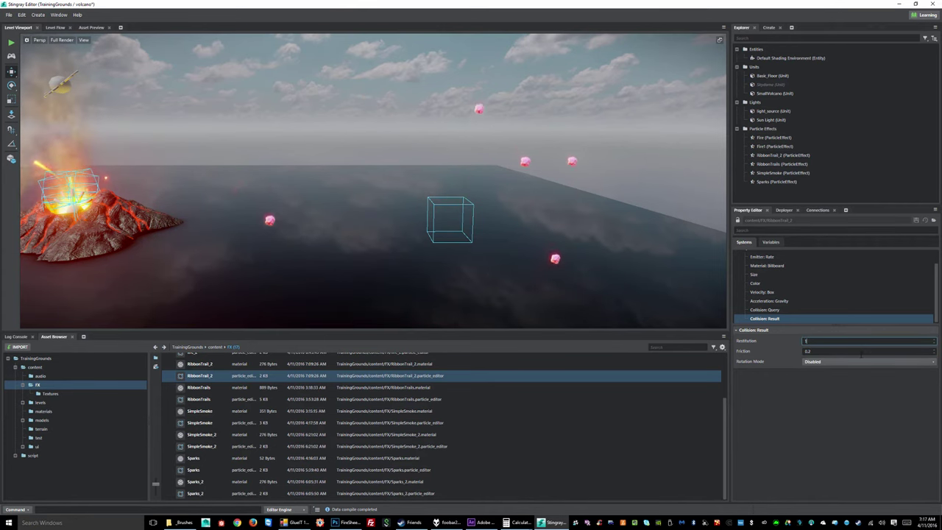
{"action": "key", "text": "Tab"}
{"action": "type", "text": "1"}
{"action": "key", "text": "Tab"}
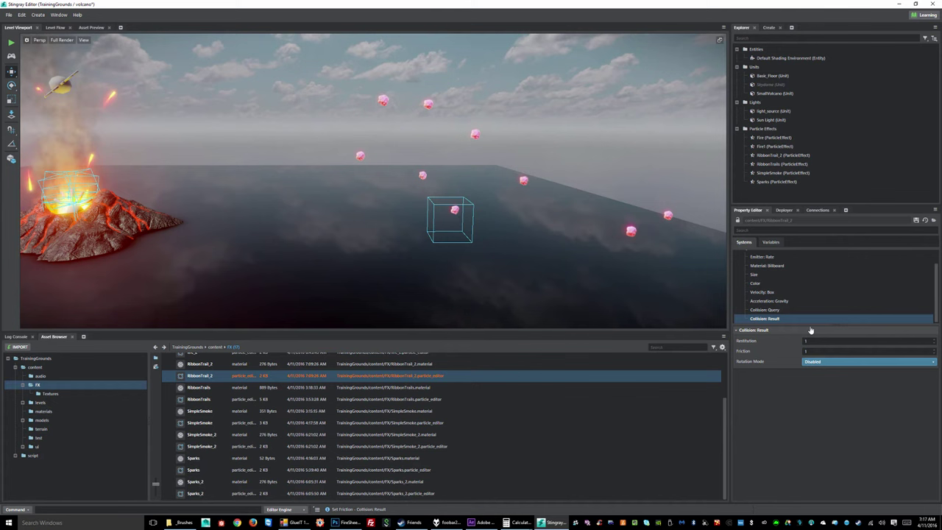
{"action": "left_click", "coordinate": [917, 220]}
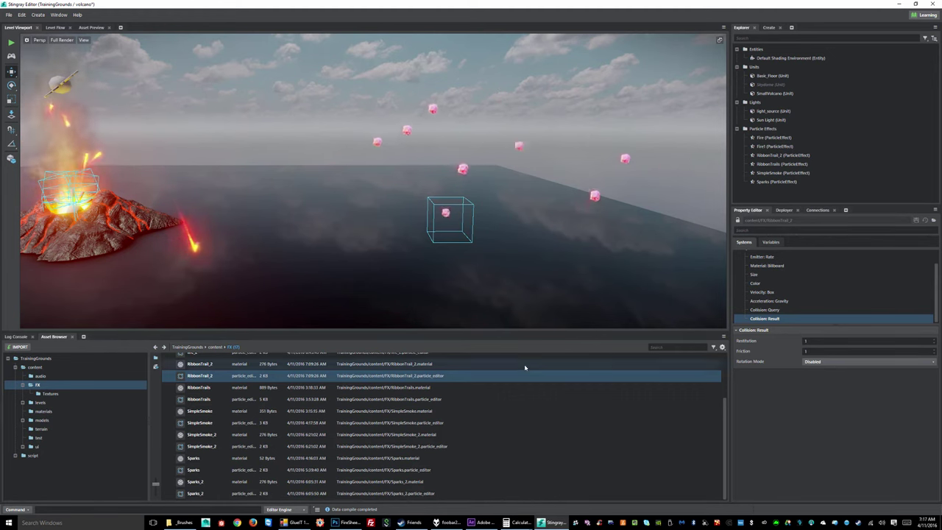
Step: Set the Collision Result's restitution to 0 and save the effect
{"action": "left_click", "coordinate": [812, 341]}
{"action": "type", "text": "0"}
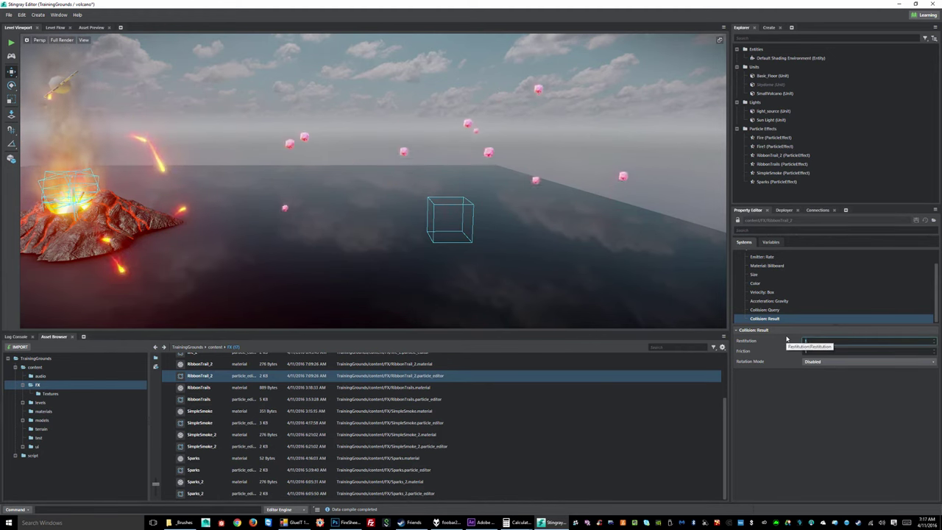
{"action": "key", "text": "Tab"}
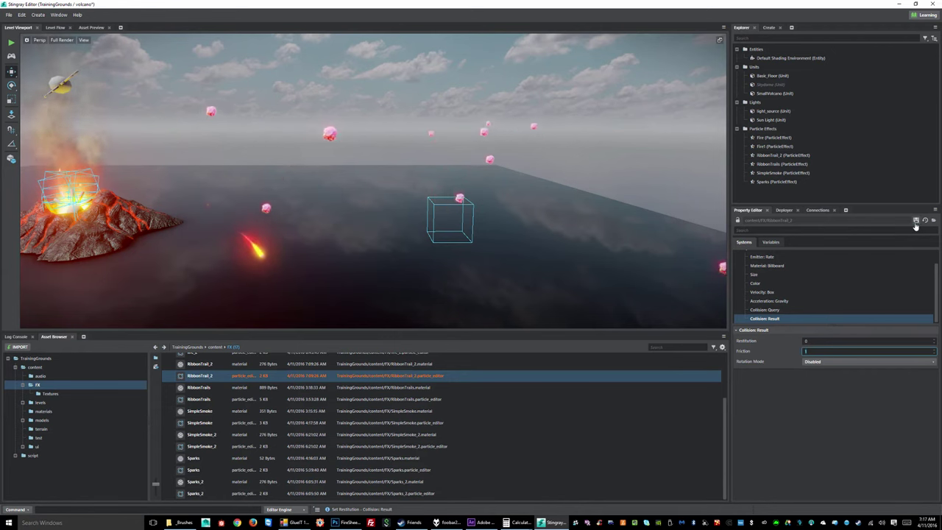
{"action": "left_click", "coordinate": [917, 221]}
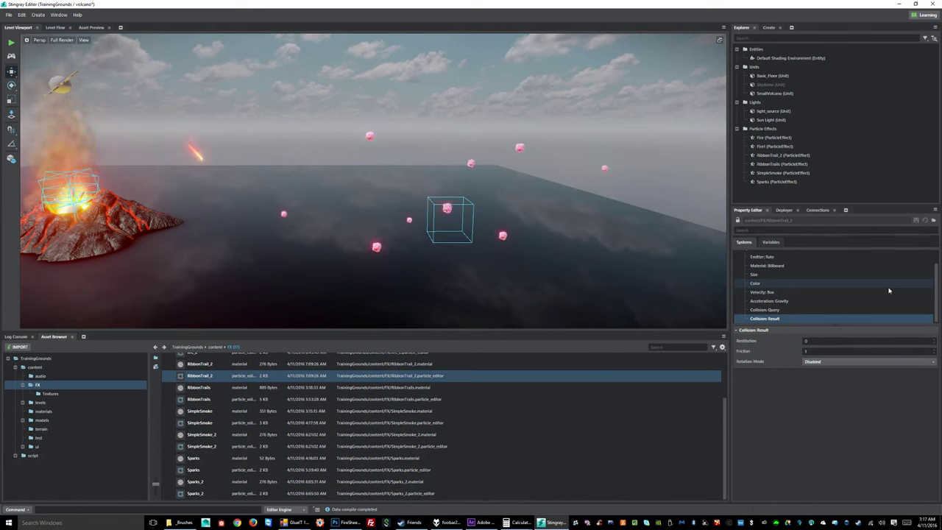
Step: Set the Collision Result's restitution to 0.4 and save the effect
{"action": "left_click", "coordinate": [846, 341]}
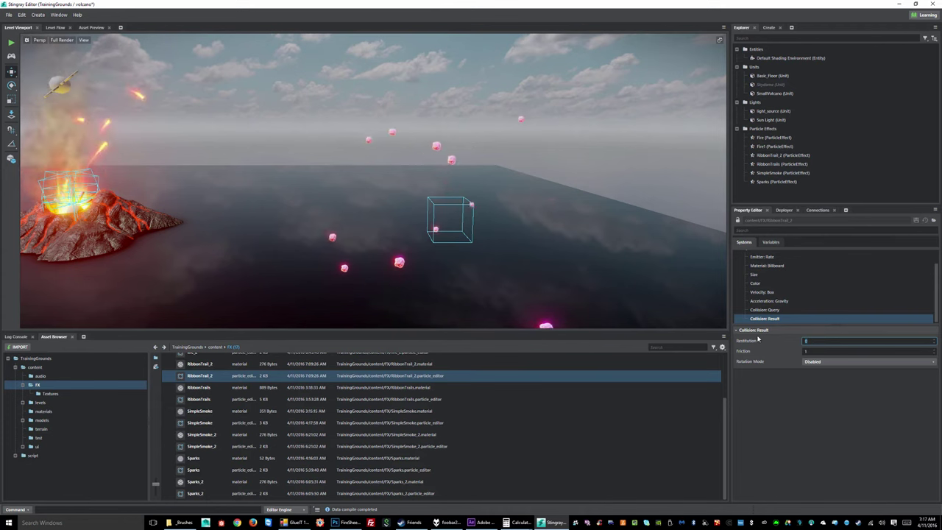
{"action": "type", "text": "."}
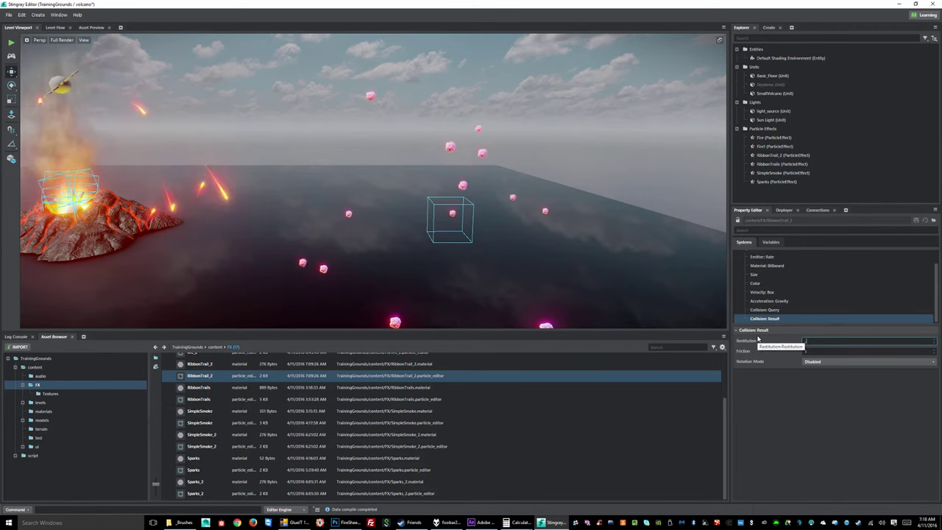
{"action": "type", "text": "4"}
{"action": "key", "text": "Return"}
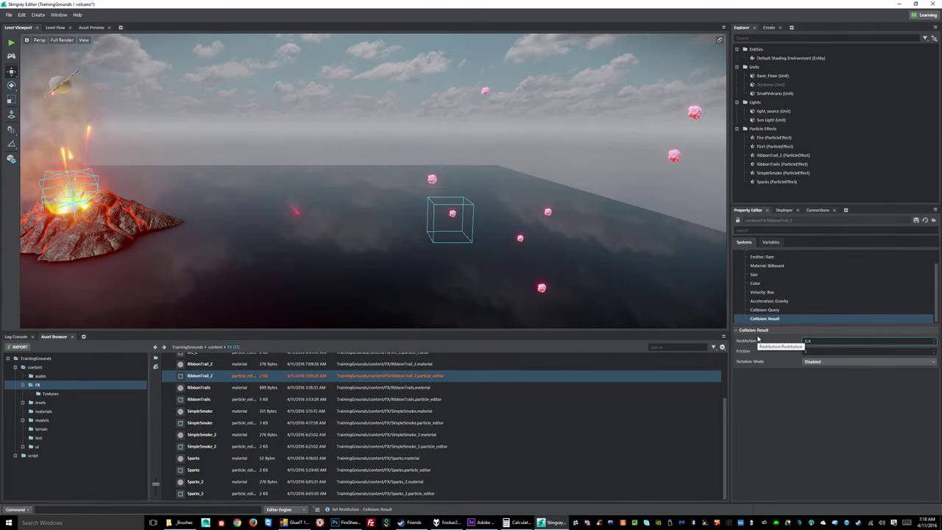
{"action": "left_click", "coordinate": [916, 222]}
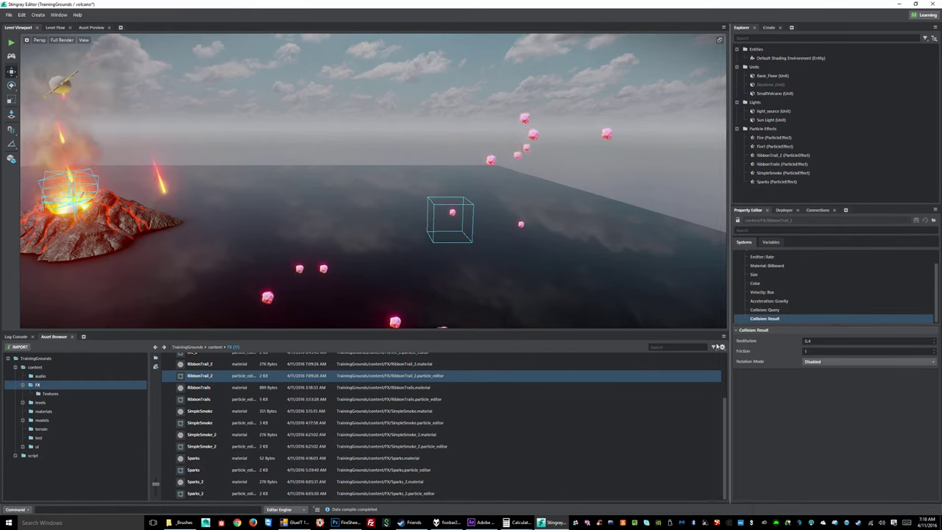
Step: Set the Collision Result's friction to 0.2 and save the effect
{"action": "left_click_drag", "start_coordinate": [818, 352], "coordinate": [727, 352]}
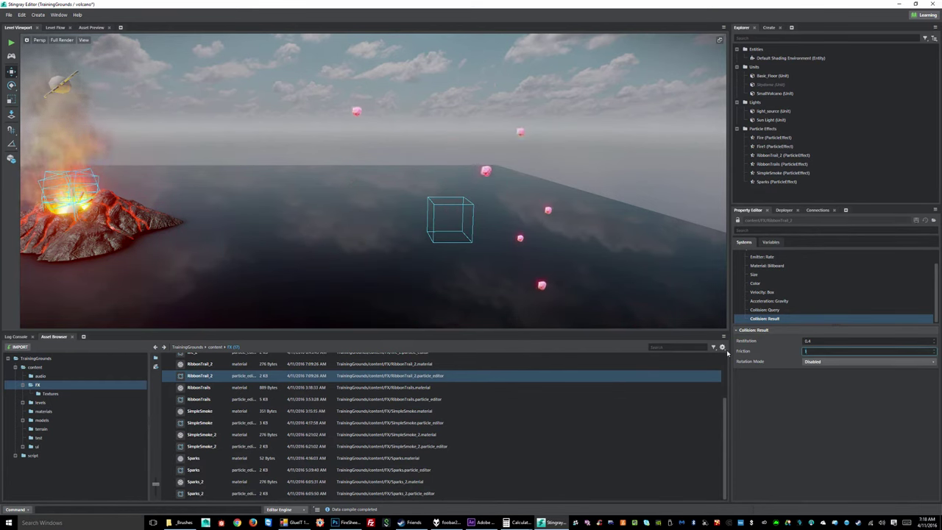
{"action": "type", "text": ".2"}
{"action": "key", "text": "Tab"}
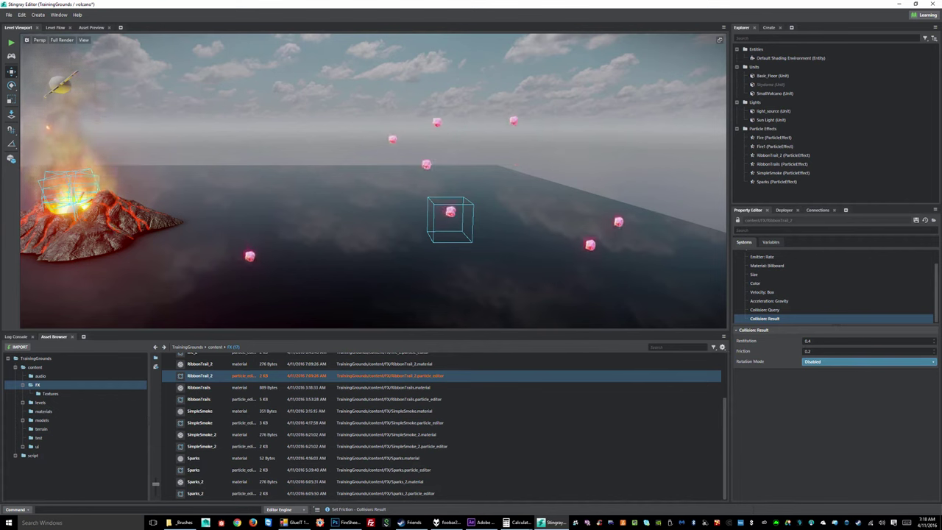
{"action": "left_click", "coordinate": [916, 221]}
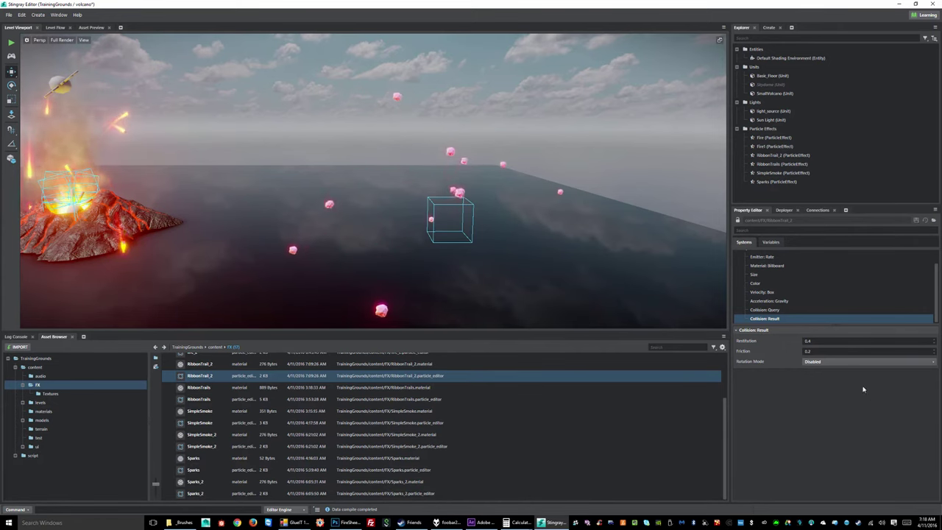
Step: Try the 2D rotation mode on the Collision Result, set it back to Disabled, and save the effect
{"action": "left_click", "coordinate": [818, 361]}
{"action": "left_click", "coordinate": [818, 381]}
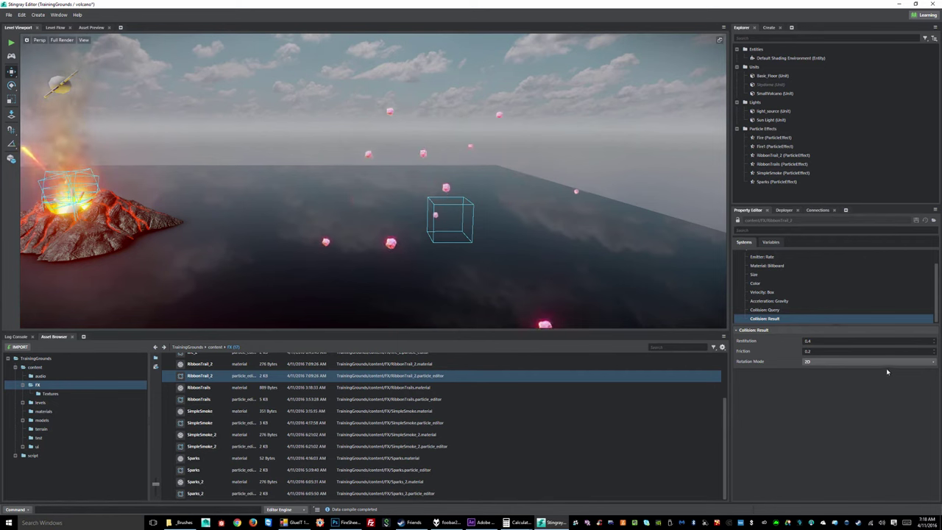
{"action": "left_click", "coordinate": [809, 362]}
{"action": "left_click", "coordinate": [815, 371]}
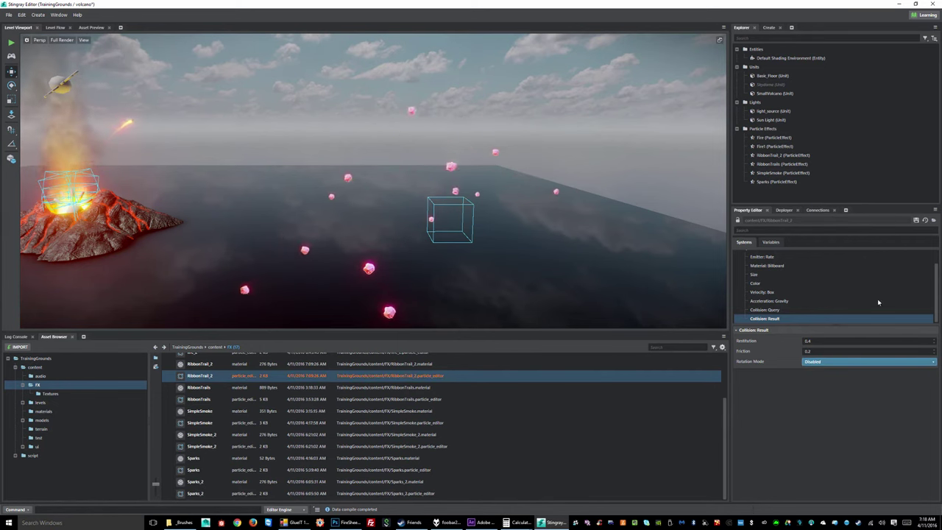
{"action": "left_click", "coordinate": [919, 221]}
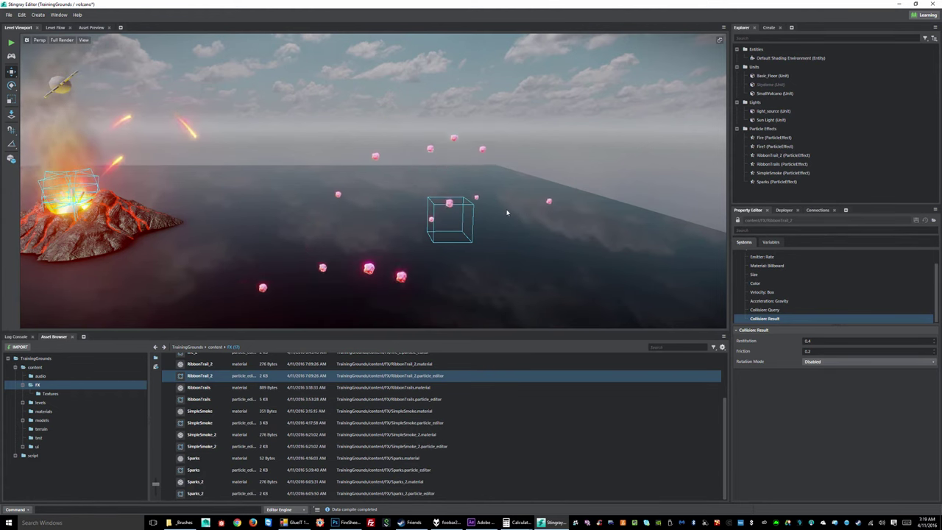
Step: Add a second particle system to the RibbonTrail_2 effect
{"action": "scroll", "coordinate": [791, 287], "scroll_direction": "up", "scroll_amount": 2}
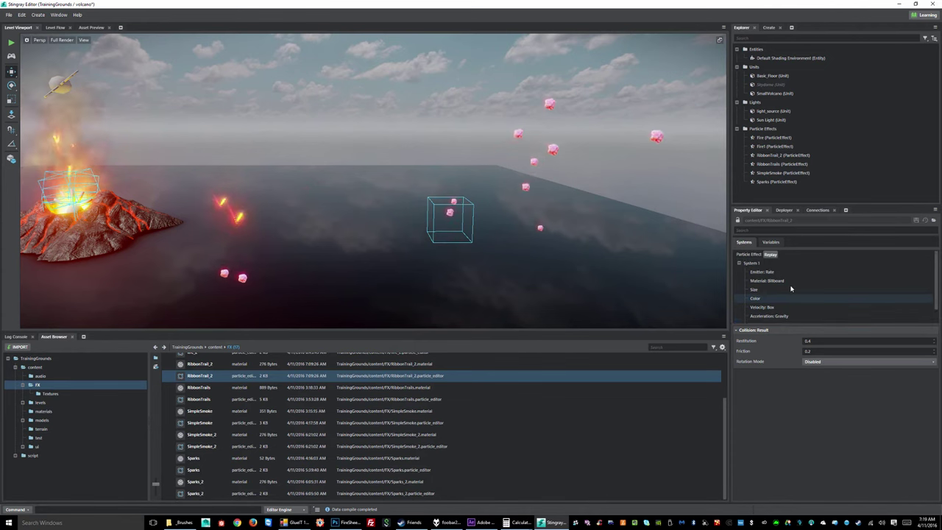
{"action": "double_click", "coordinate": [750, 265]}
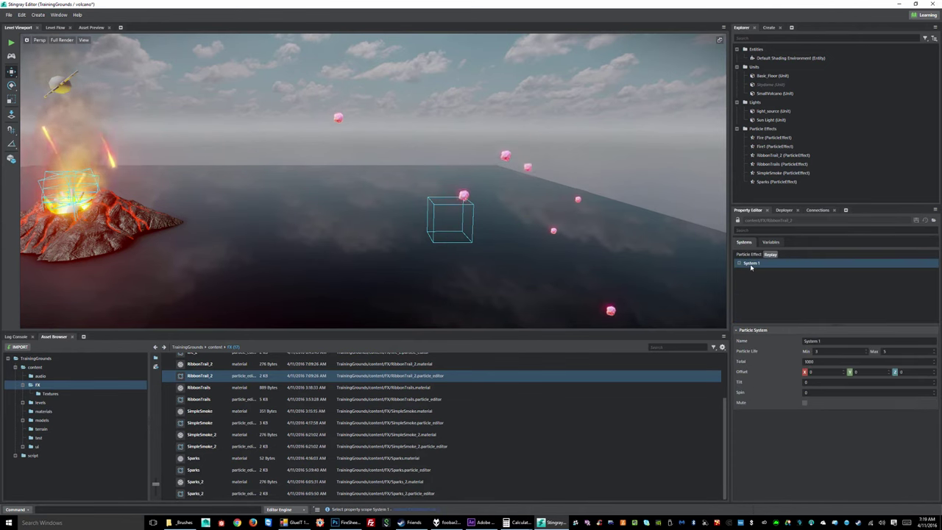
{"action": "right_click", "coordinate": [751, 266]}
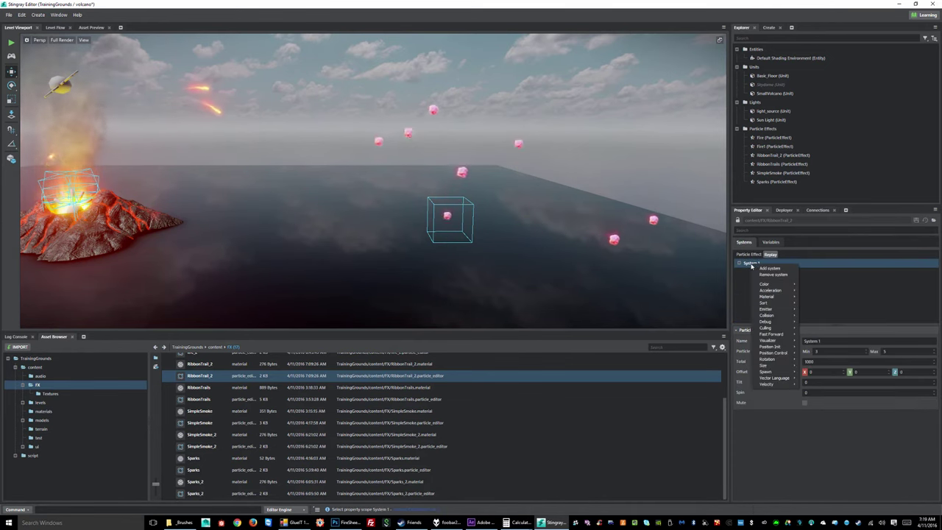
{"action": "left_click", "coordinate": [772, 269]}
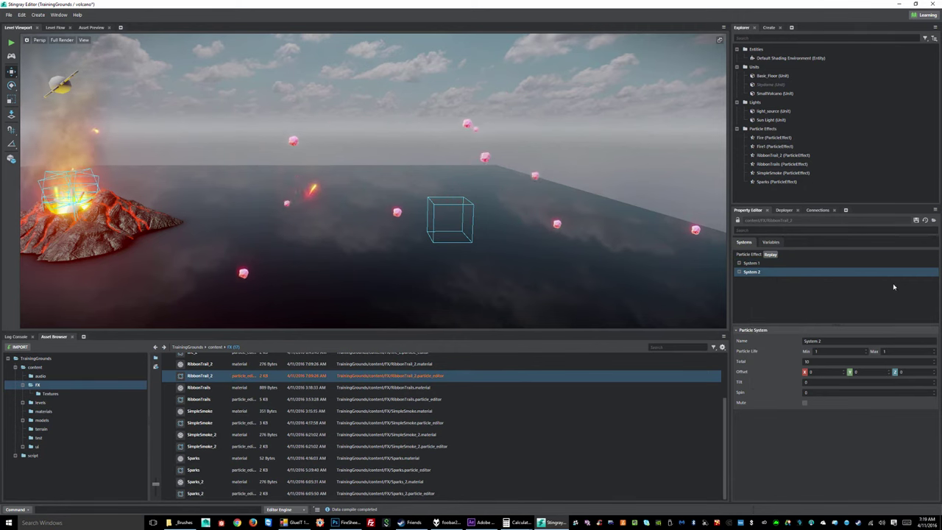
Step: Rename System 1 to Main, save the effect, and rename System 2 to Trail
{"action": "left_click", "coordinate": [756, 263]}
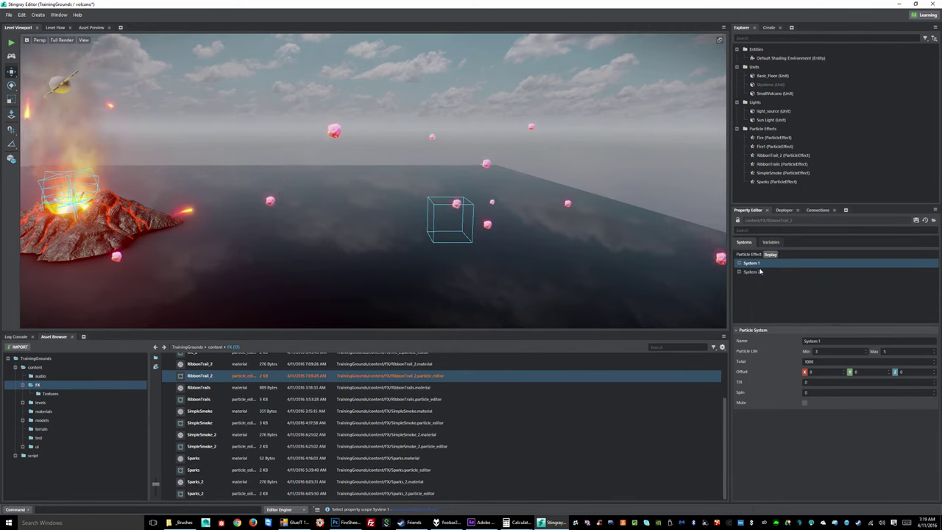
{"action": "double_click", "coordinate": [829, 341]}
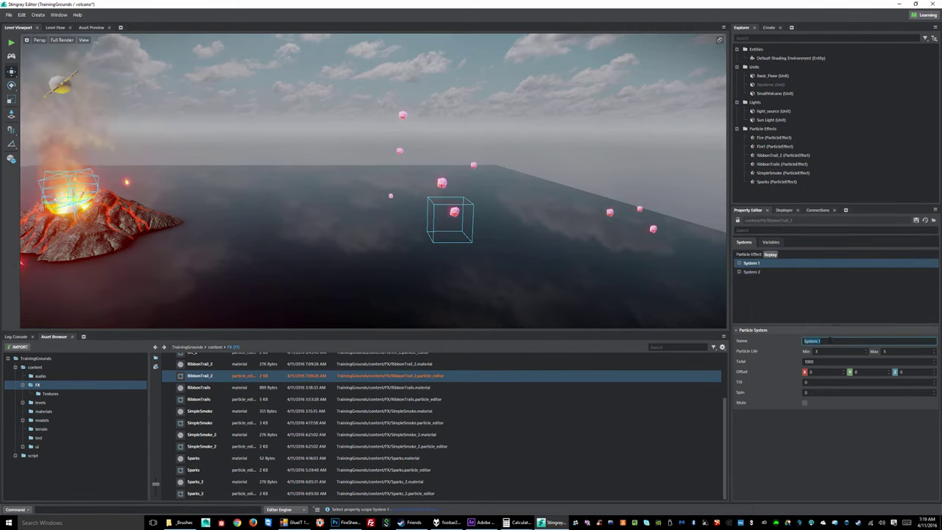
{"action": "key", "text": "BackSpace"}
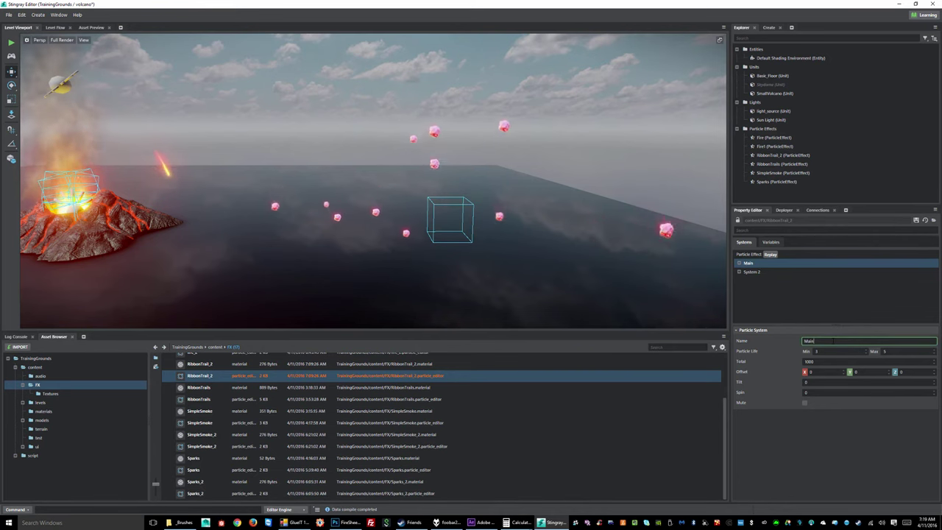
{"action": "left_click", "coordinate": [916, 221]}
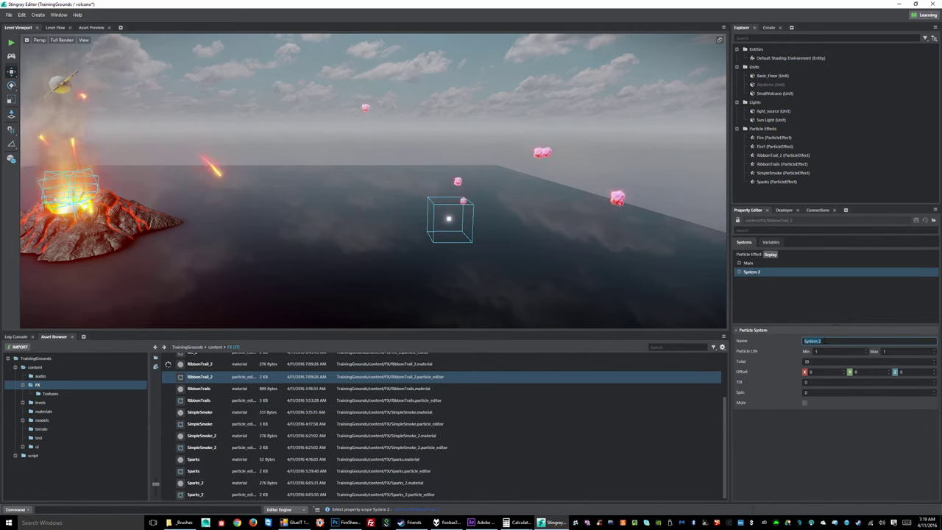
{"action": "type", "text": "Trail"}
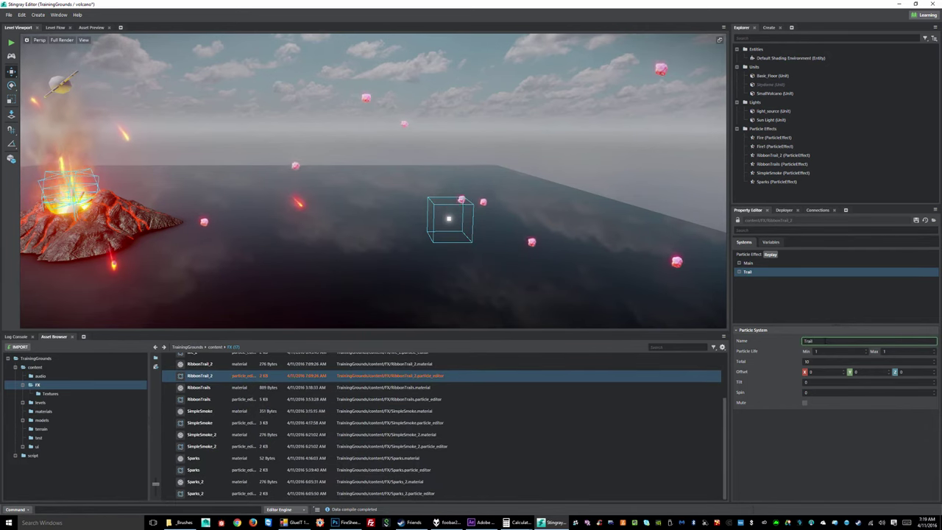
Step: Add a Trail Spawn to the Main system with Trail as its sub system, and save the effect
{"action": "left_click", "coordinate": [758, 263]}
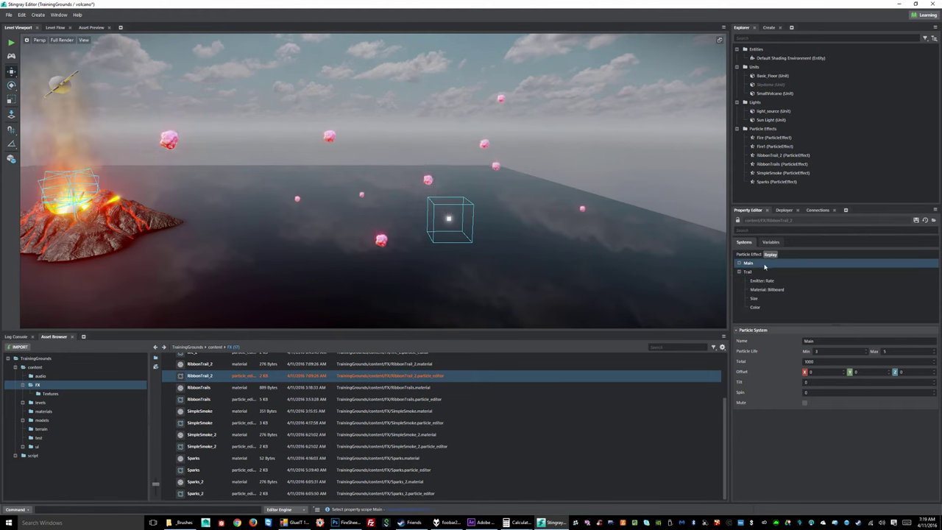
{"action": "left_click", "coordinate": [739, 264]}
{"action": "scroll", "coordinate": [759, 291], "scroll_direction": "down", "scroll_amount": 3}
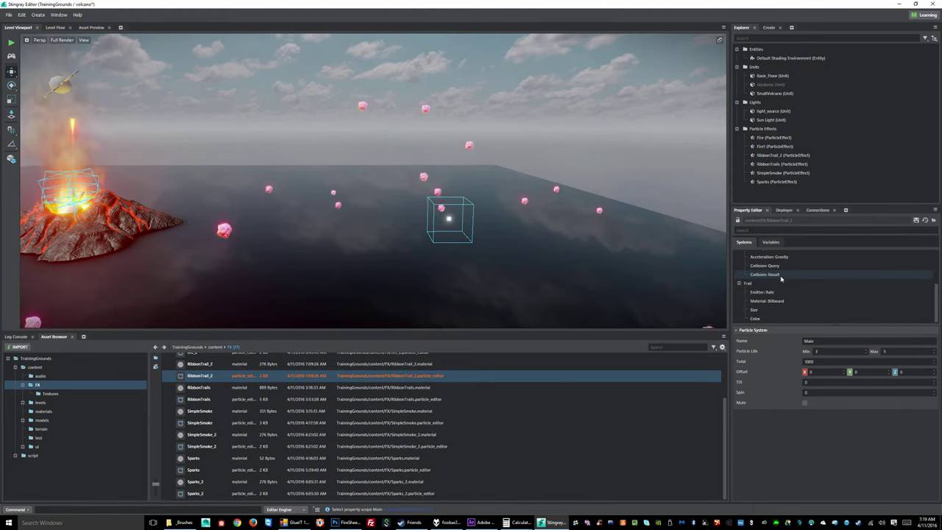
{"action": "scroll", "coordinate": [754, 298], "scroll_direction": "up", "scroll_amount": 3}
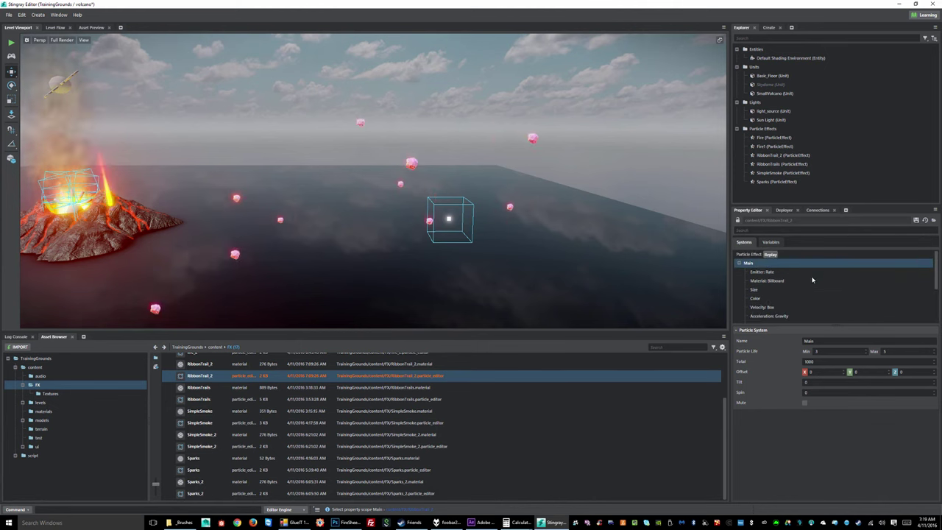
{"action": "right_click", "coordinate": [757, 263]}
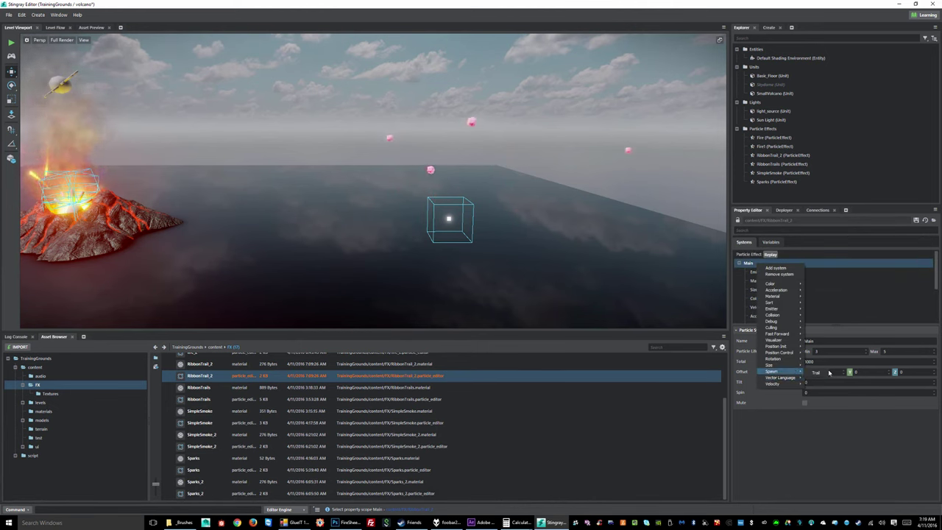
{"action": "left_click", "coordinate": [817, 373]}
{"action": "scroll", "coordinate": [794, 280], "scroll_direction": "up", "scroll_amount": 2}
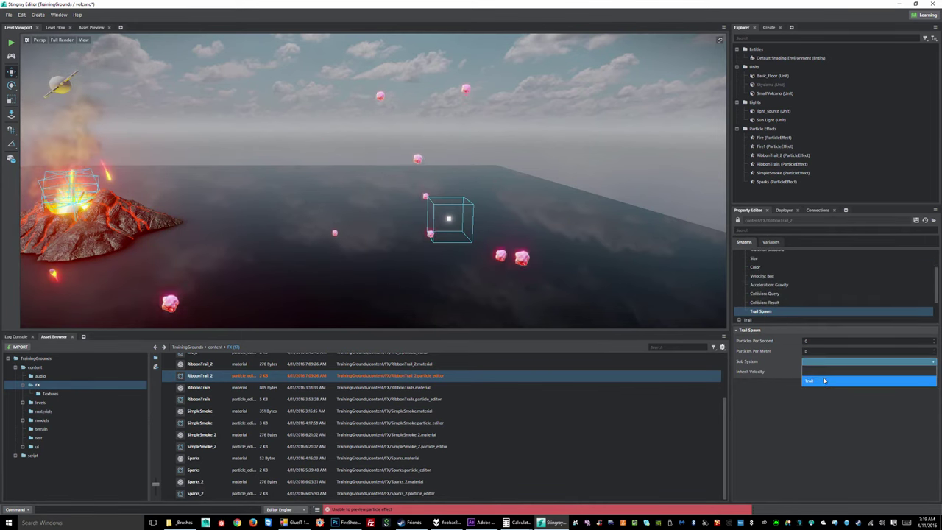
{"action": "left_click", "coordinate": [817, 380]}
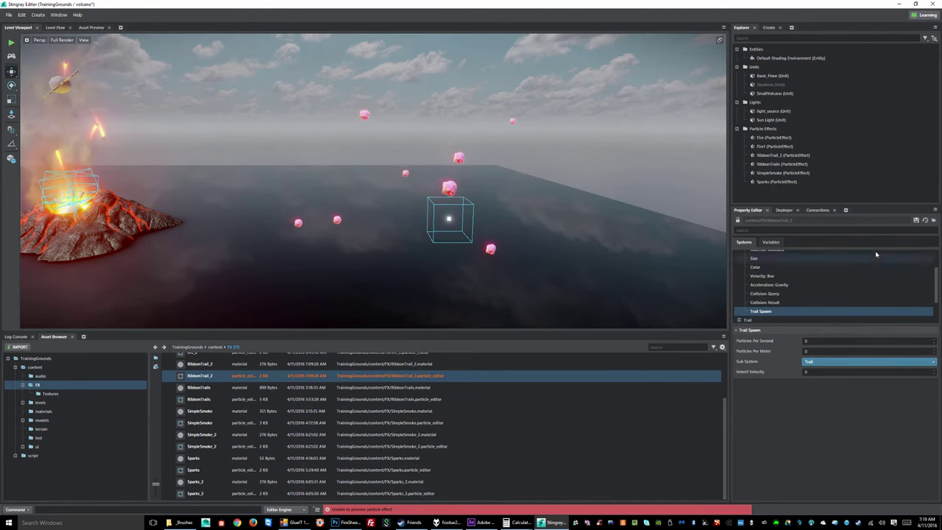
{"action": "left_click", "coordinate": [916, 220]}
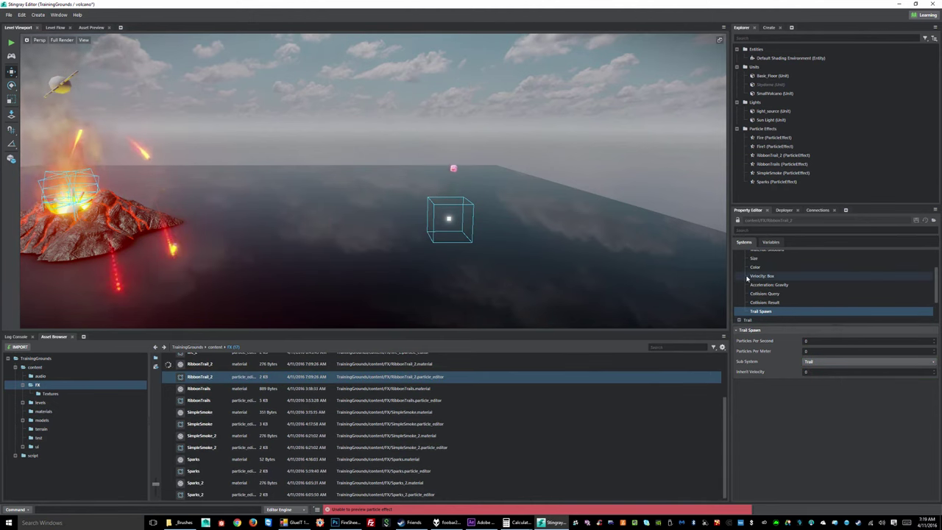
Step: Set the Trail Spawn's particles per second to 10 and save the effect
{"action": "left_click_drag", "start_coordinate": [467, 239], "coordinate": [507, 240], "text": "alt"}
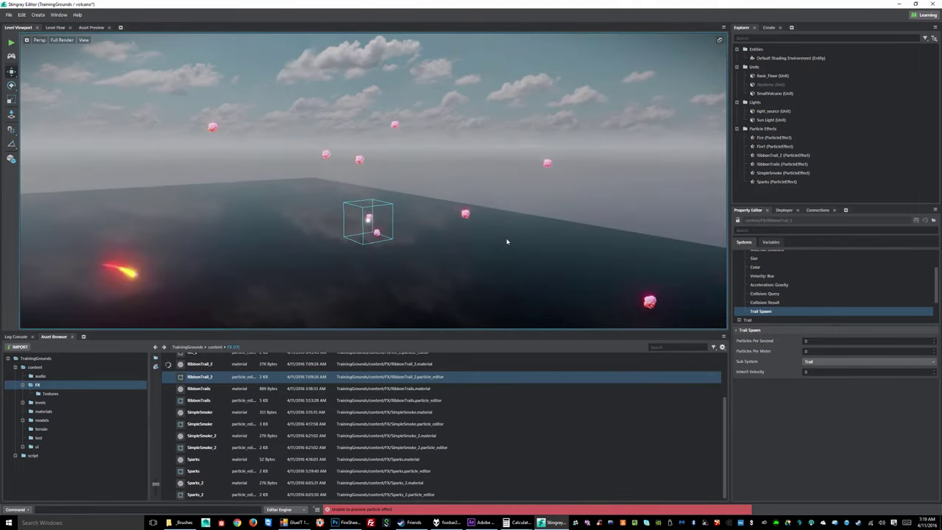
{"action": "middle_click_drag", "start_coordinate": [507, 240], "coordinate": [548, 223], "text": "alt"}
{"action": "right_click_drag", "start_coordinate": [485, 237], "coordinate": [622, 230], "text": "alt"}
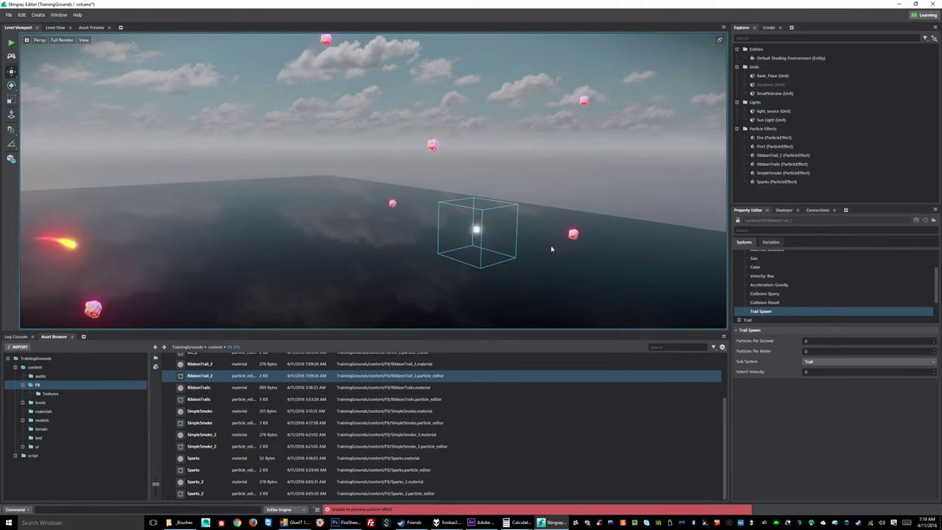
{"action": "left_click_drag", "start_coordinate": [552, 246], "coordinate": [367, 191], "text": "alt"}
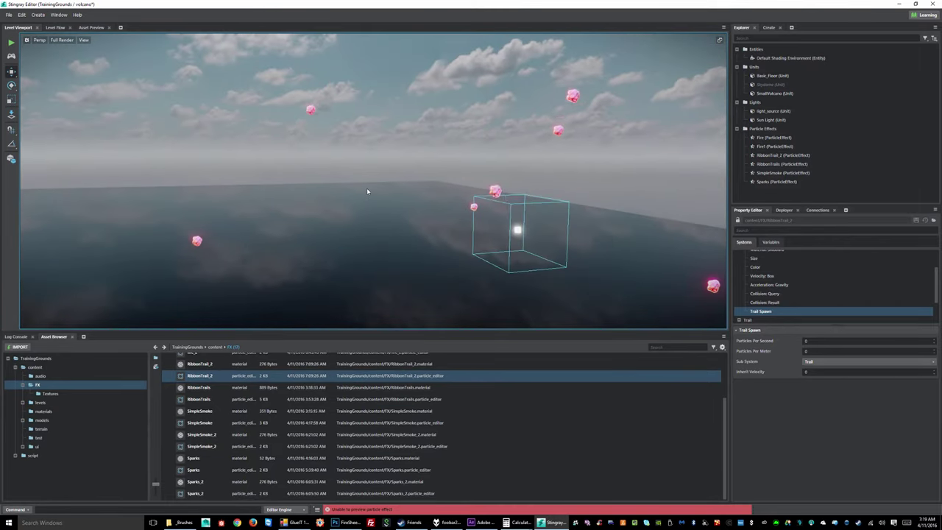
{"action": "left_click", "coordinate": [756, 320]}
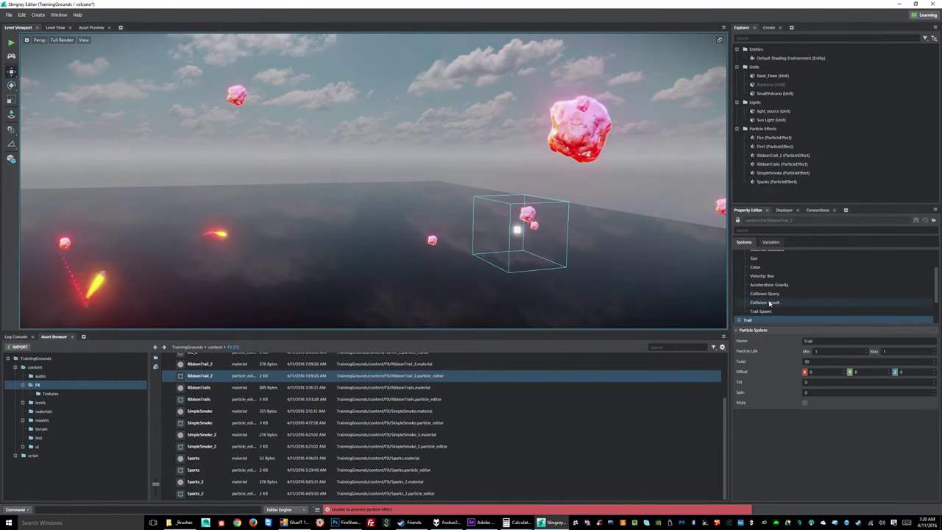
{"action": "scroll", "coordinate": [765, 302], "scroll_direction": "down", "scroll_amount": 2}
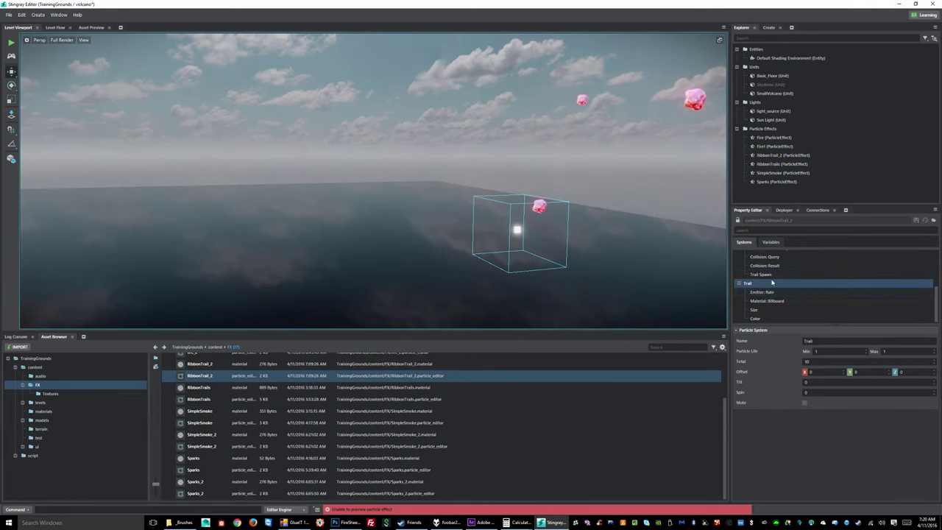
{"action": "left_click", "coordinate": [762, 274]}
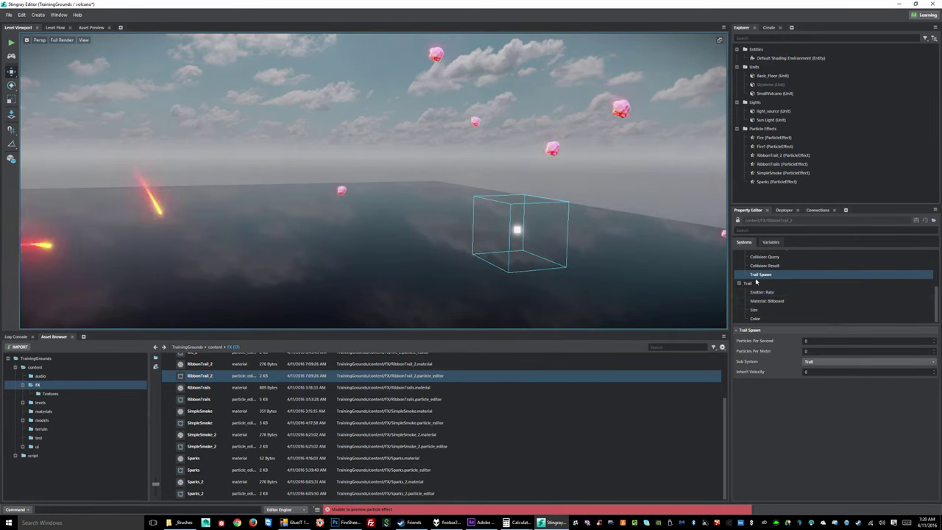
{"action": "left_click", "coordinate": [762, 293]}
{"action": "left_click", "coordinate": [764, 274]}
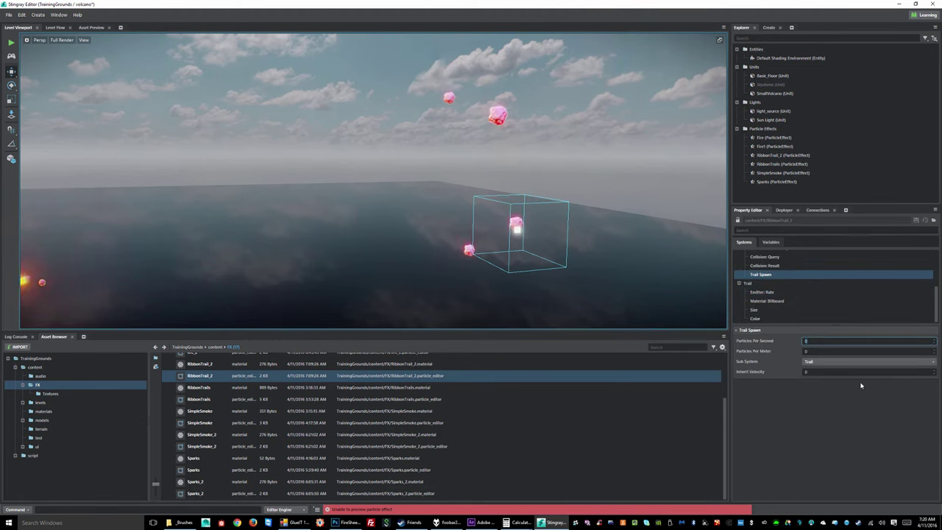
{"action": "type", "text": "10"}
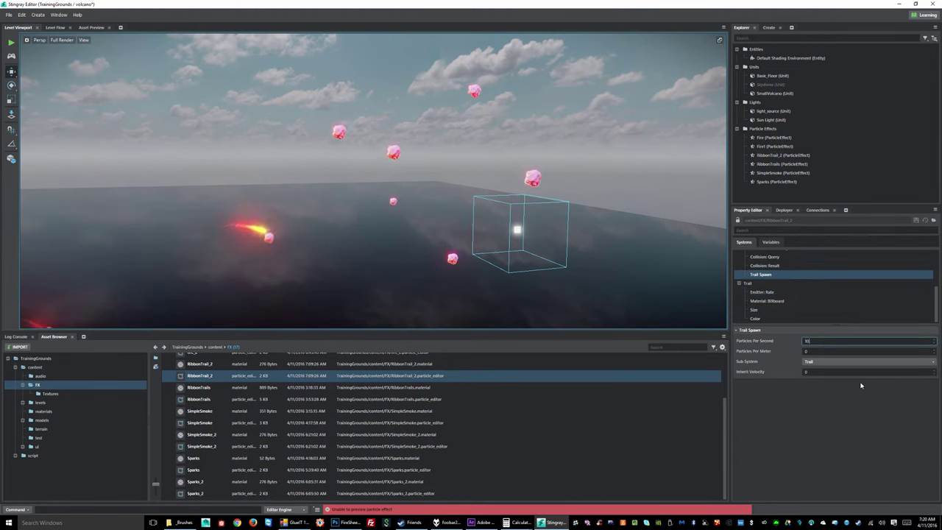
{"action": "key", "text": "Tab"}
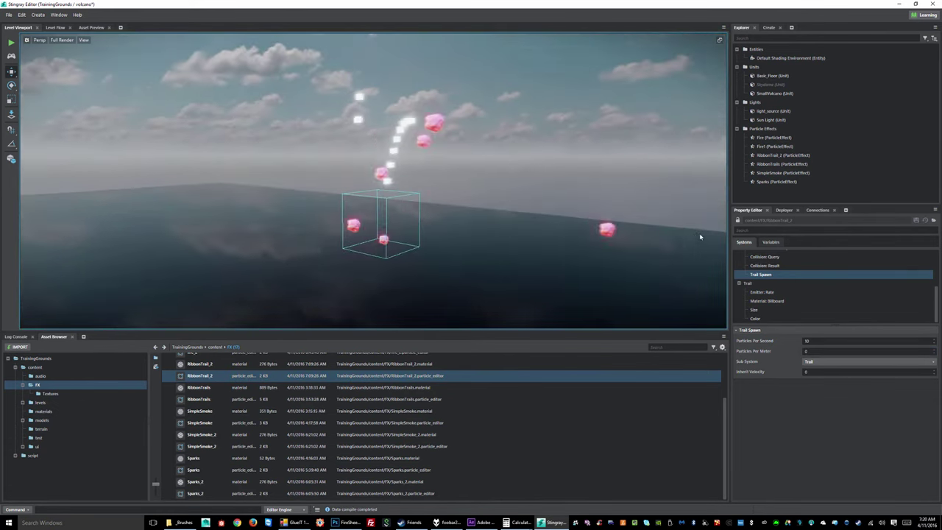
Step: Set the Trail Spawn's inherit velocity to 1 and save the effect
{"action": "left_click_drag", "start_coordinate": [450, 205], "coordinate": [364, 218], "text": "alt"}
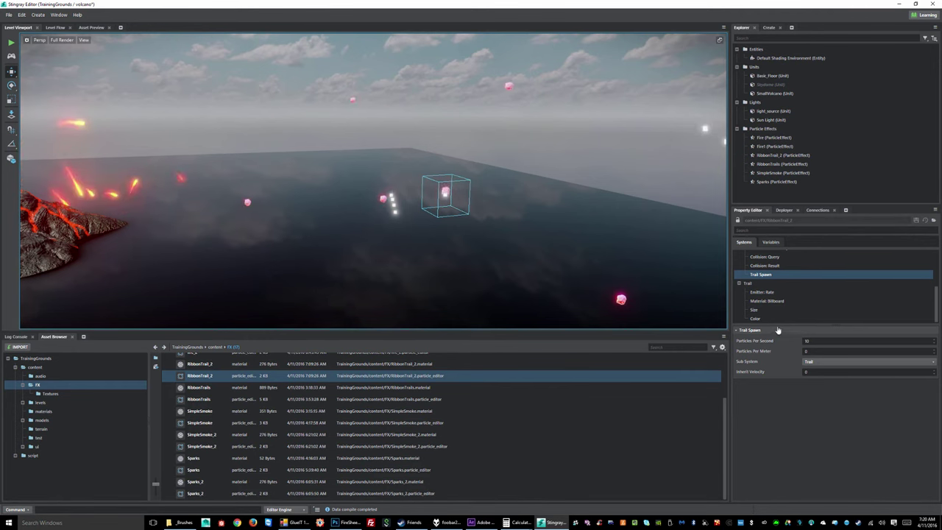
{"action": "left_click_drag", "start_coordinate": [814, 372], "coordinate": [791, 377]}
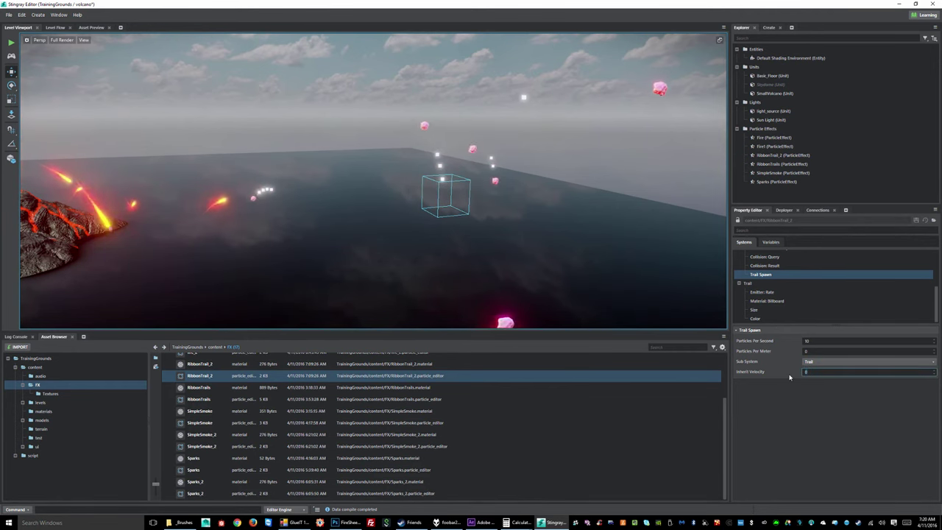
{"action": "type", "text": "1"}
{"action": "key", "text": "Return"}
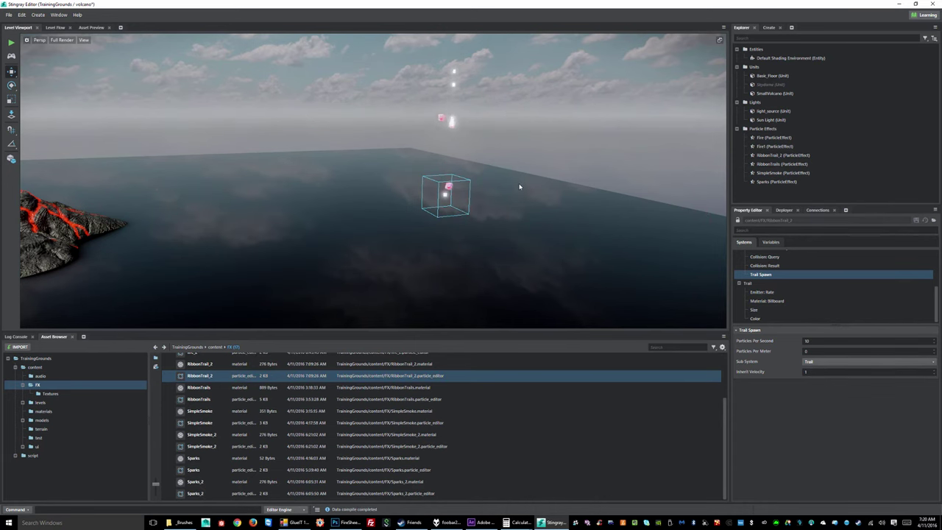
{"action": "left_click_drag", "start_coordinate": [442, 207], "coordinate": [402, 223], "text": "alt"}
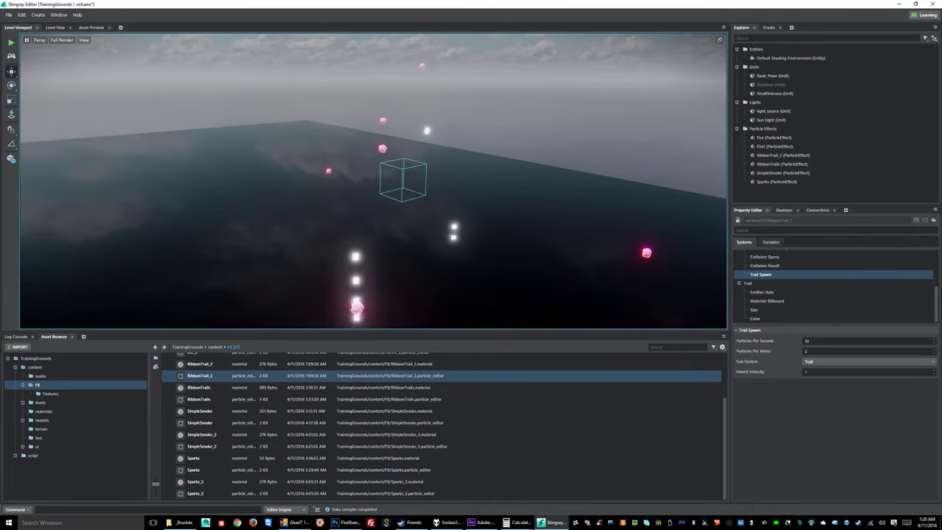
Step: Set the Trail Spawn's inherit velocity to 0.5 and save the effect
{"action": "left_click_drag", "start_coordinate": [812, 373], "coordinate": [768, 373]}
{"action": "type", "text": "."}
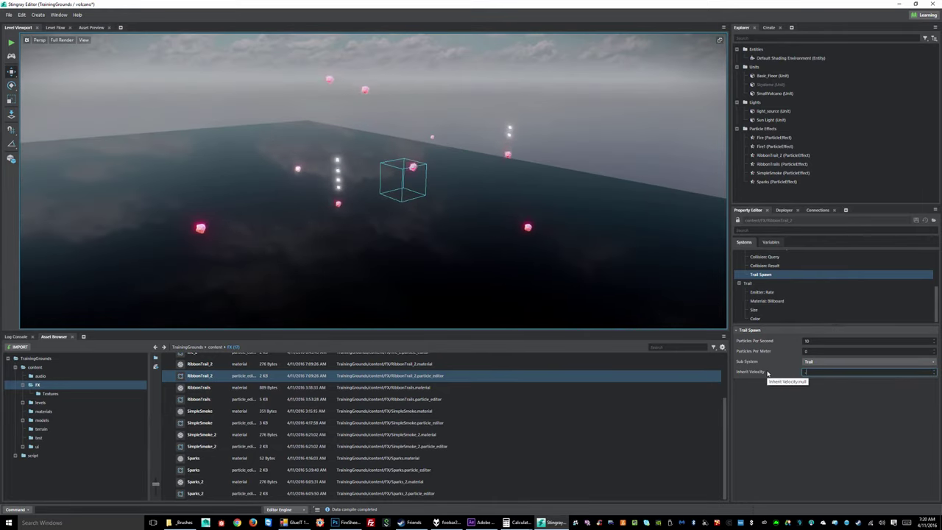
{"action": "type", "text": "5"}
{"action": "key", "text": "Return"}
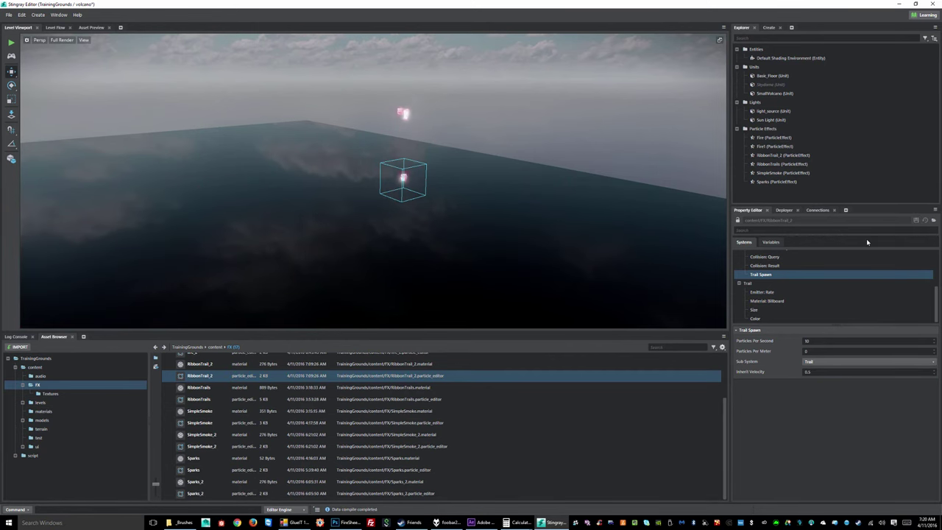
{"action": "left_click_drag", "start_coordinate": [593, 271], "coordinate": [588, 226], "text": "alt"}
{"action": "right_click_drag", "start_coordinate": [588, 226], "coordinate": [663, 258]}
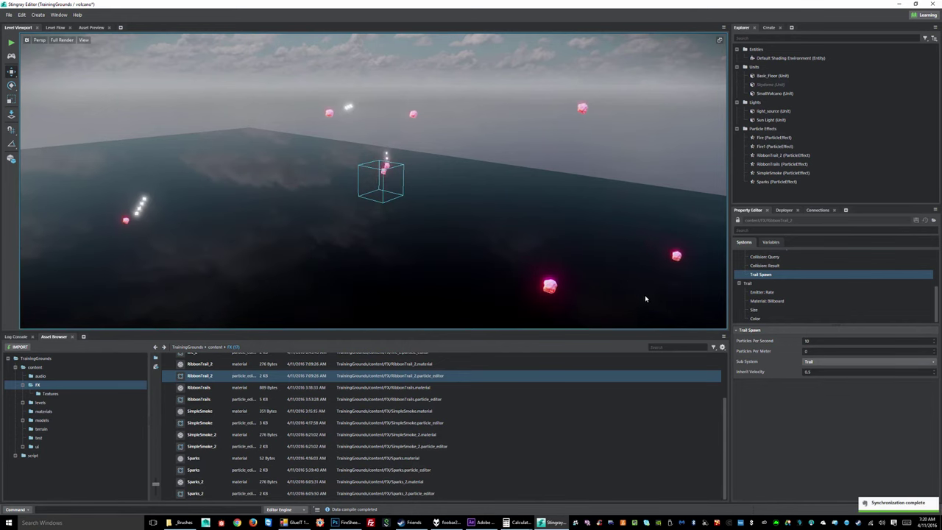
{"action": "scroll", "coordinate": [788, 291], "scroll_direction": "up", "scroll_amount": 3}
{"action": "scroll", "coordinate": [790, 292], "scroll_direction": "down", "scroll_amount": 3}
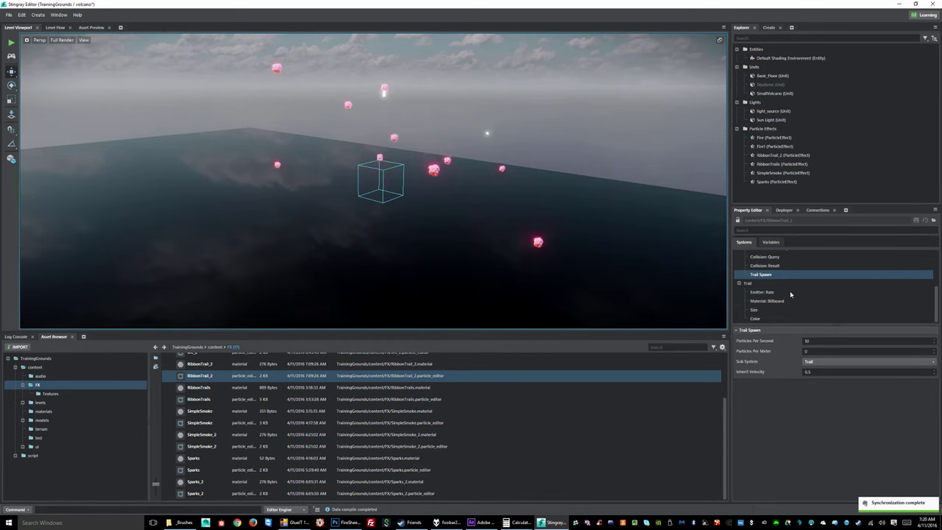
Step: Set the Trail system's total particle count to 10000 and save the effect
{"action": "left_click", "coordinate": [763, 284]}
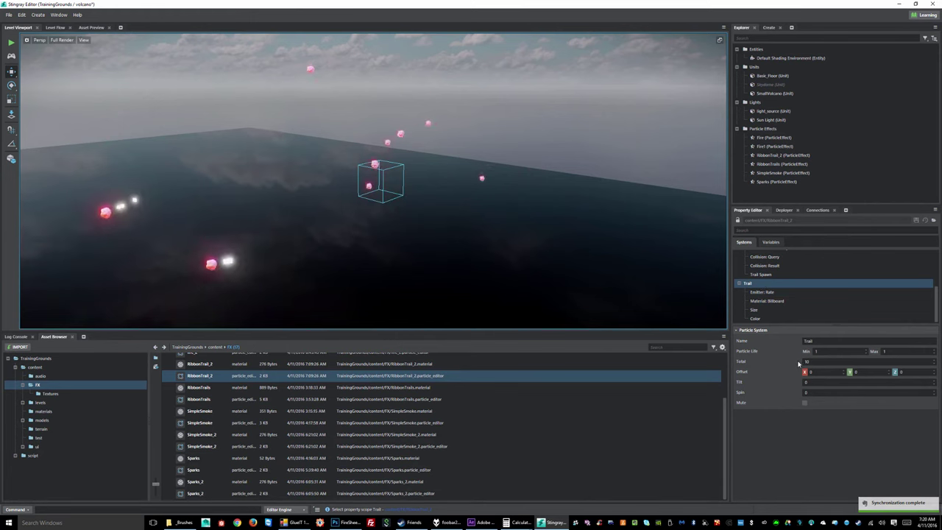
{"action": "left_click_drag", "start_coordinate": [817, 363], "coordinate": [794, 365]}
{"action": "type", "text": "10000"}
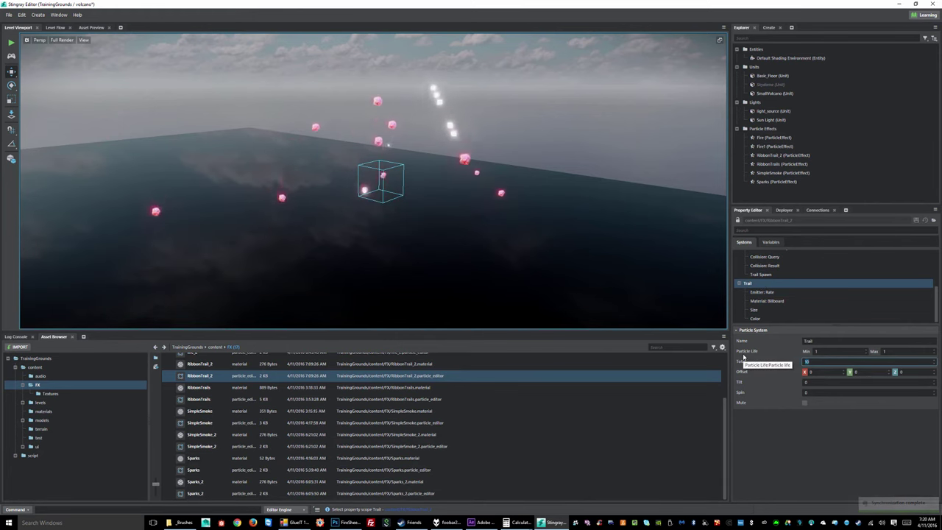
{"action": "key", "text": "Return"}
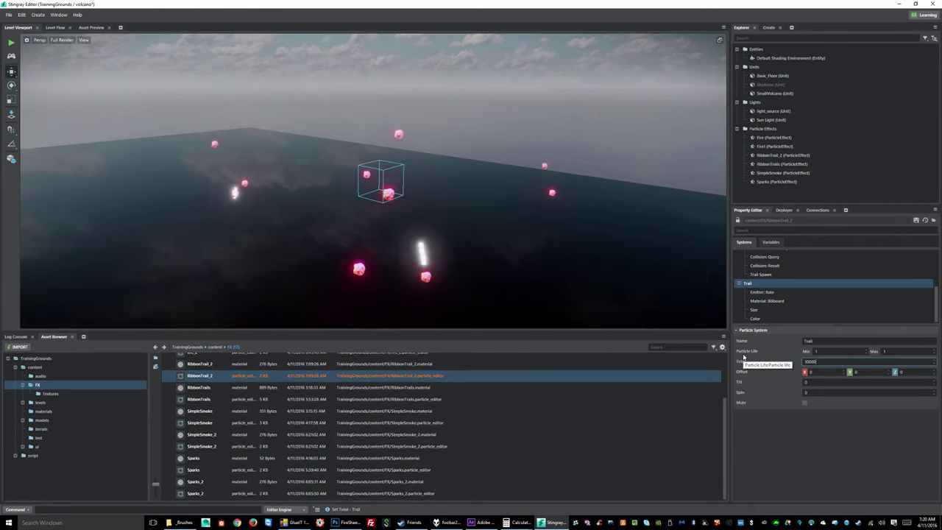
{"action": "left_click", "coordinate": [916, 220]}
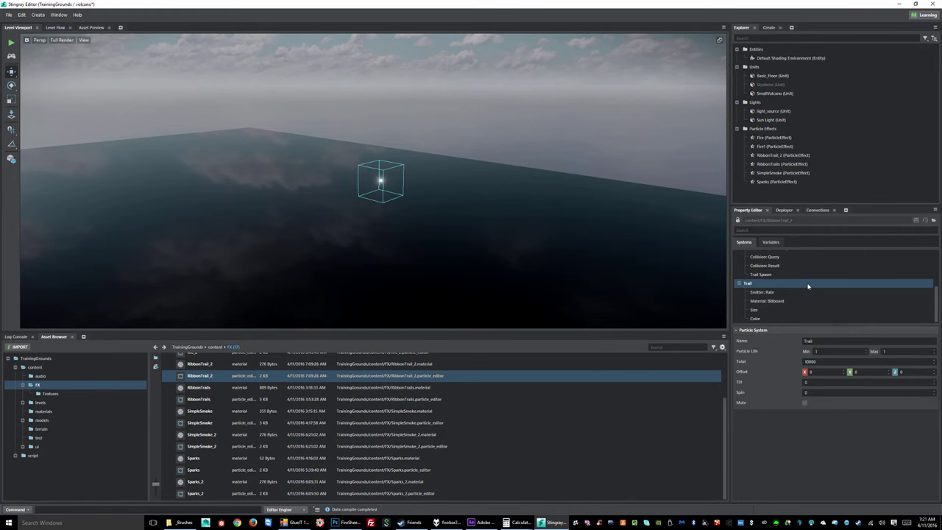
{"action": "left_click_drag", "start_coordinate": [437, 185], "coordinate": [364, 175], "text": "alt"}
{"action": "right_click_drag", "start_coordinate": [364, 175], "coordinate": [364, 195]}
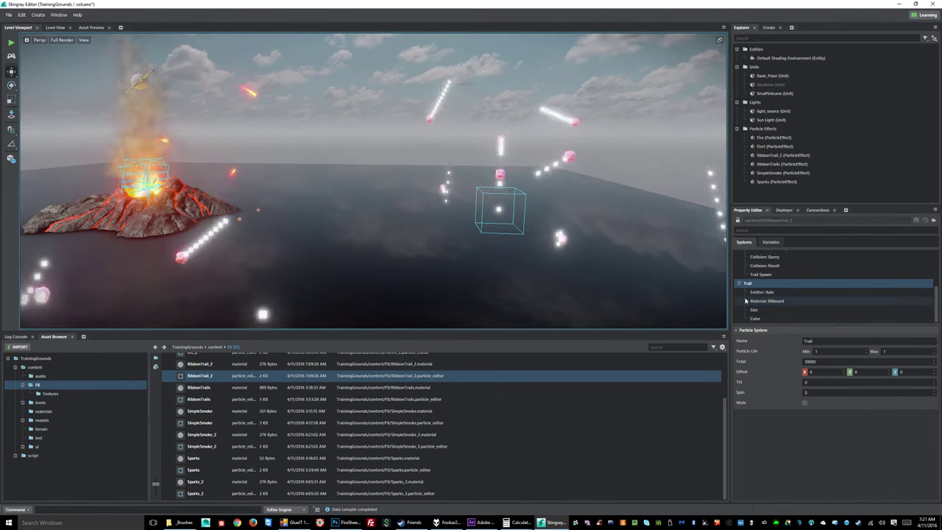
Step: Set the Trail Spawn's inherit velocity to 0.1 and save the effect
{"action": "left_click", "coordinate": [765, 275]}
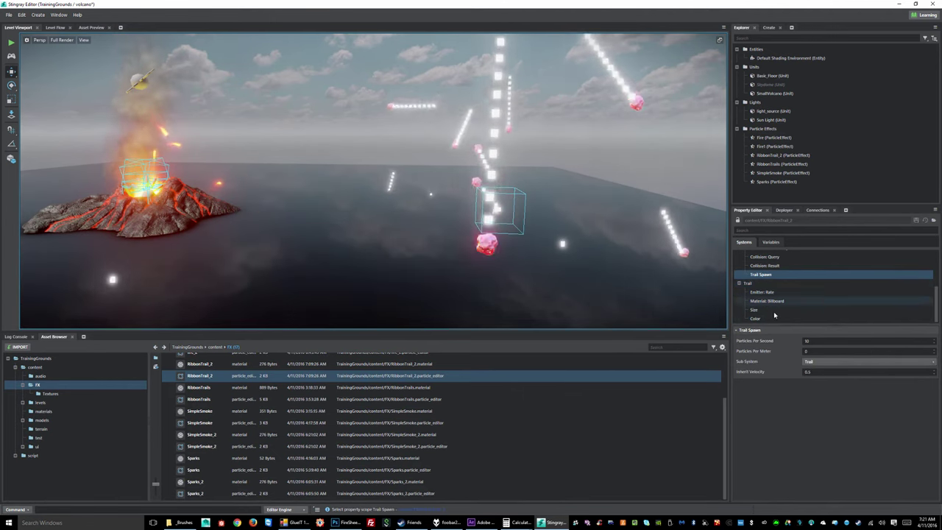
{"action": "left_click", "coordinate": [764, 293]}
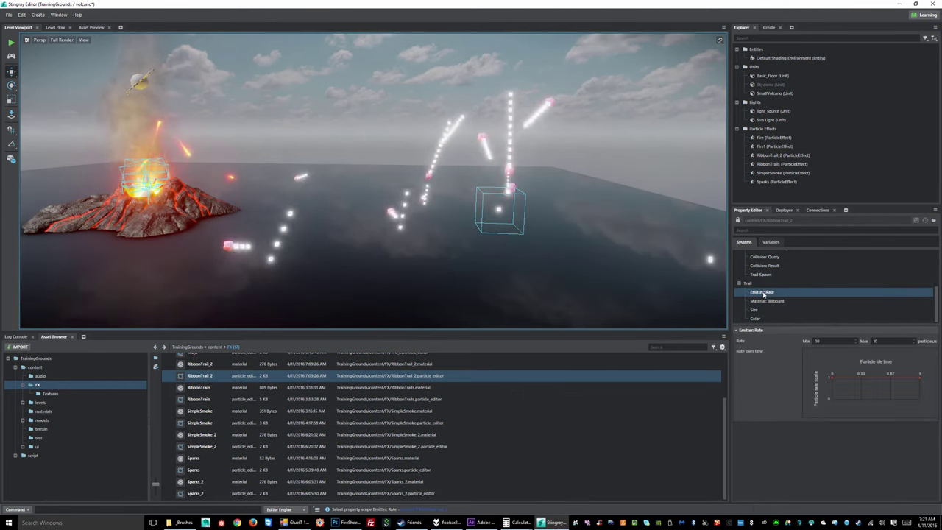
{"action": "left_click", "coordinate": [769, 276]}
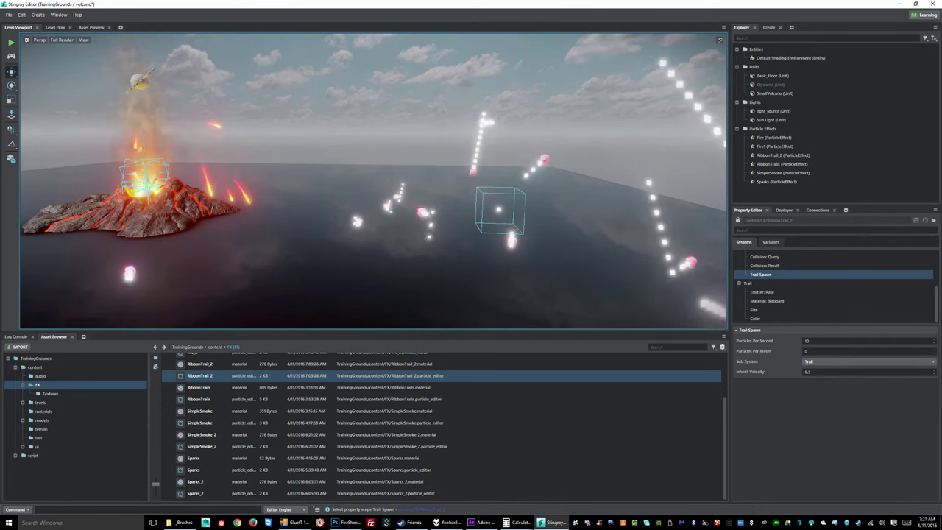
{"action": "left_click_drag", "start_coordinate": [822, 372], "coordinate": [757, 377]}
{"action": "type", "text": "0.1"}
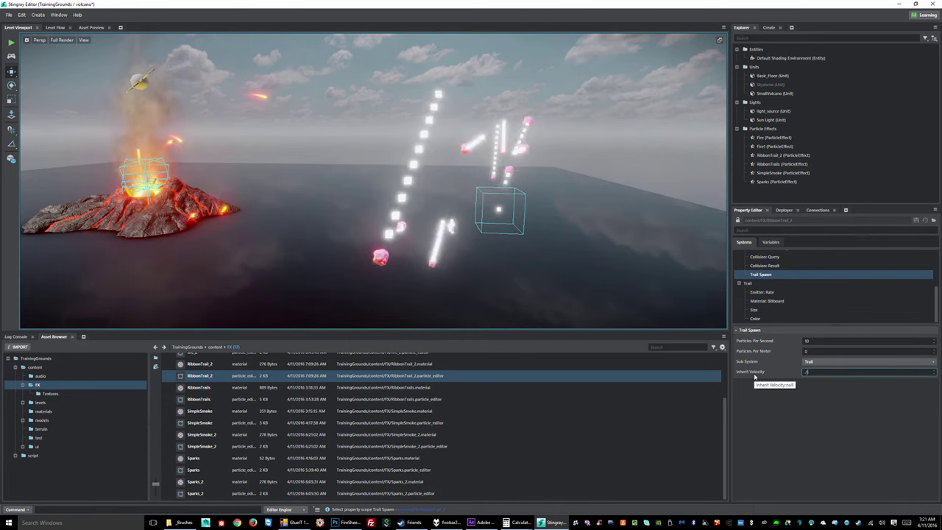
{"action": "key", "text": "Return"}
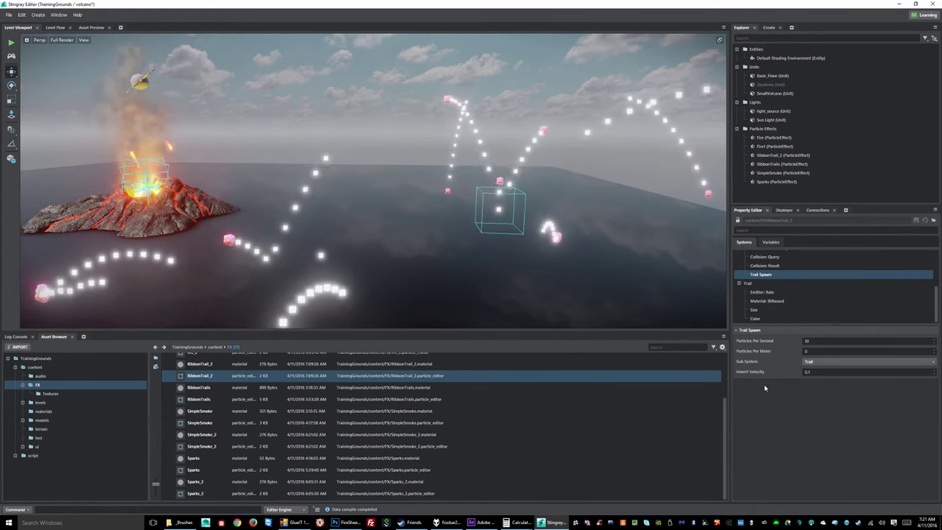
Step: Set the Trail Spawn's inherit velocity to 0 and save the effect
{"action": "left_click_drag", "start_coordinate": [816, 373], "coordinate": [725, 363]}
{"action": "type", "text": "0"}
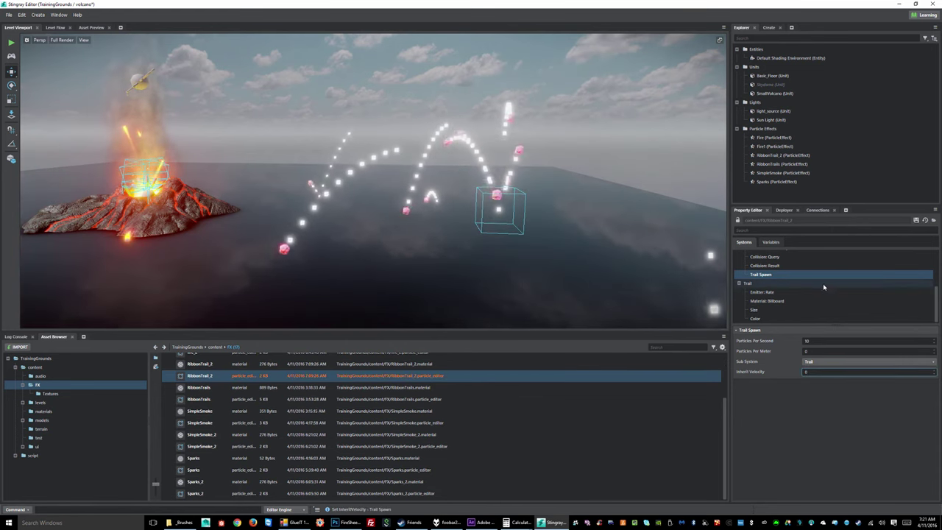
{"action": "left_click", "coordinate": [917, 220]}
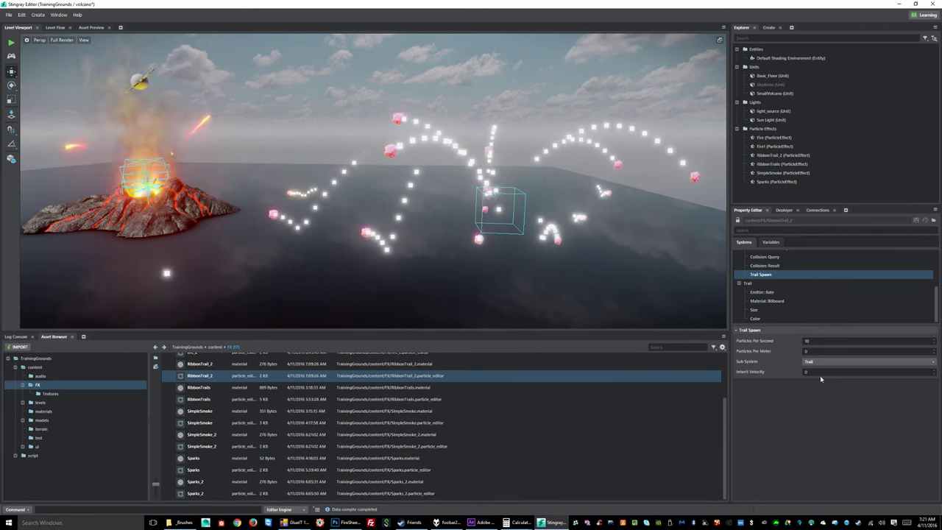
Step: Set the Trail Spawn's inherit velocity back to 0.1 and save the effect
{"action": "left_click_drag", "start_coordinate": [818, 372], "coordinate": [734, 369]}
{"action": "type", "text": ".3"}
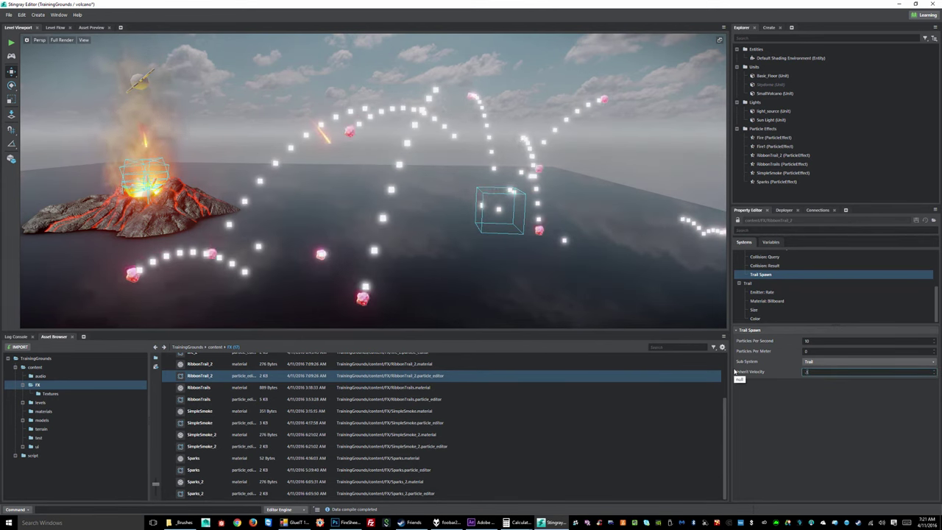
{"action": "key", "text": "Return"}
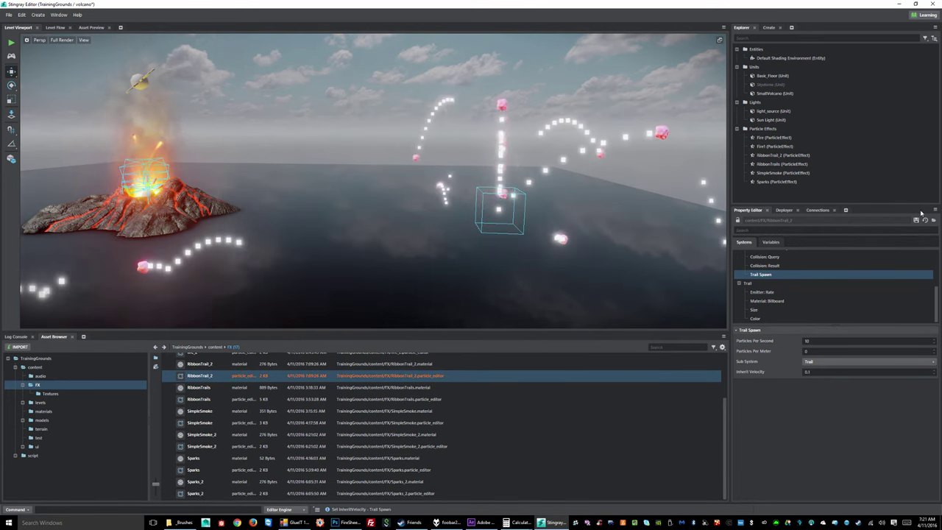
{"action": "left_click", "coordinate": [916, 221]}
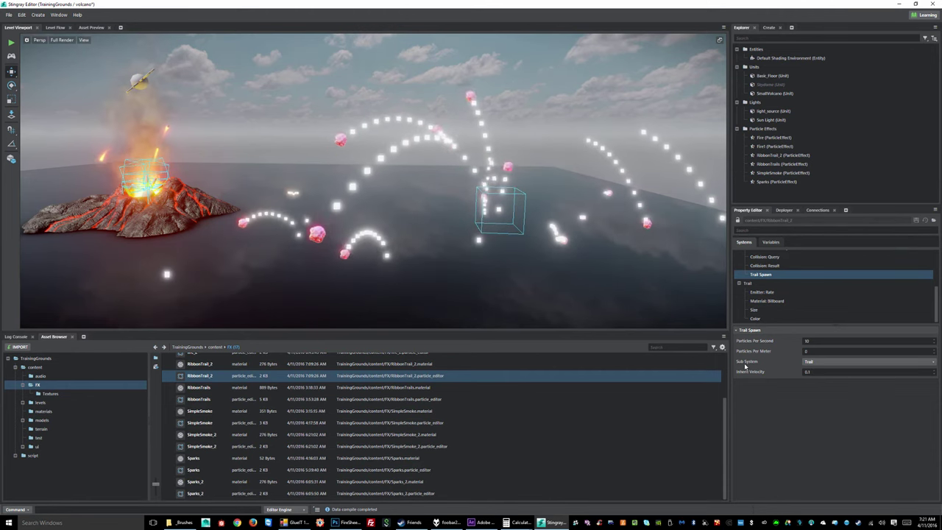
Step: Assign the pk_smoke1_trans texture as diffuse map of the Trail's billboard material, enable additive blend, and save
{"action": "left_click", "coordinate": [763, 302]}
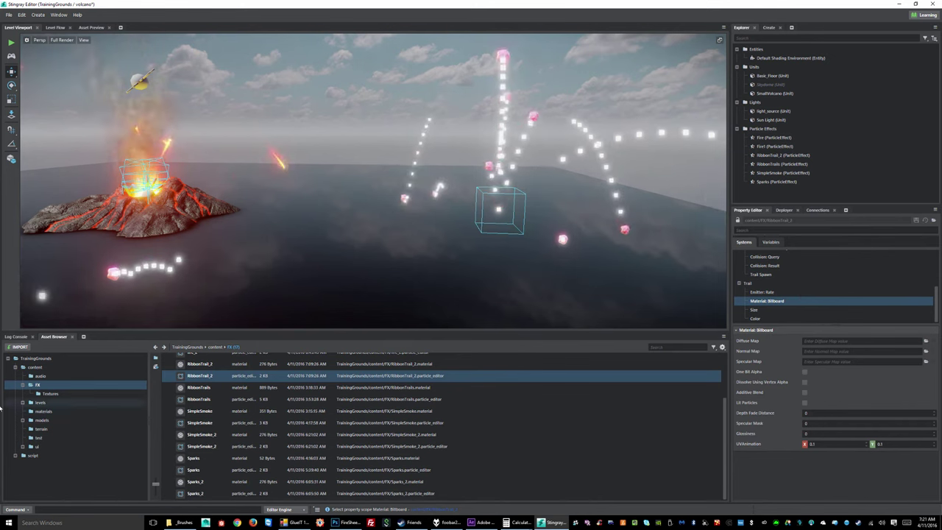
{"action": "scroll", "coordinate": [203, 368], "scroll_direction": "up", "scroll_amount": 3}
{"action": "double_click", "coordinate": [203, 368]}
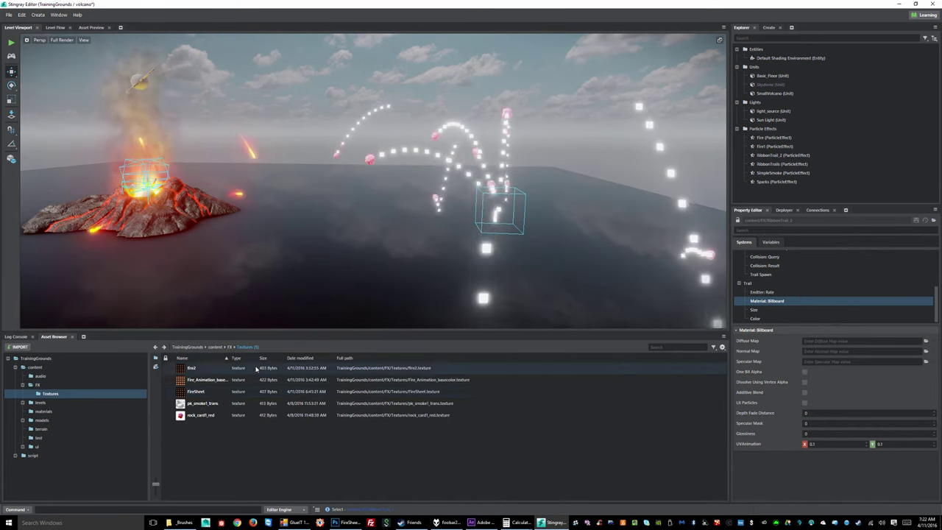
{"action": "left_click_drag", "start_coordinate": [202, 404], "coordinate": [839, 340]}
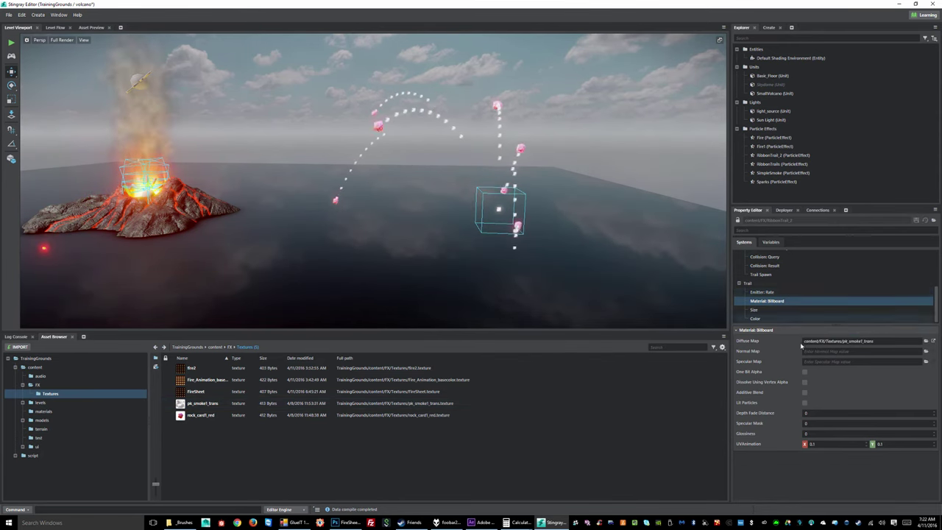
{"action": "left_click", "coordinate": [805, 393]}
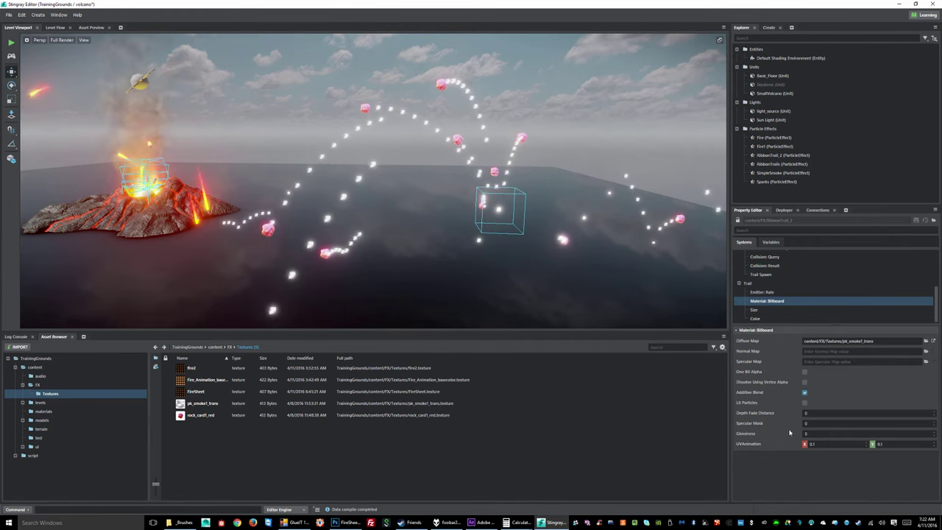
Step: Set the Trail particles' initial size to 0.3 minimum and 0.3 maximum, and save the effect
{"action": "left_click_drag", "start_coordinate": [260, 252], "coordinate": [358, 236], "text": "alt"}
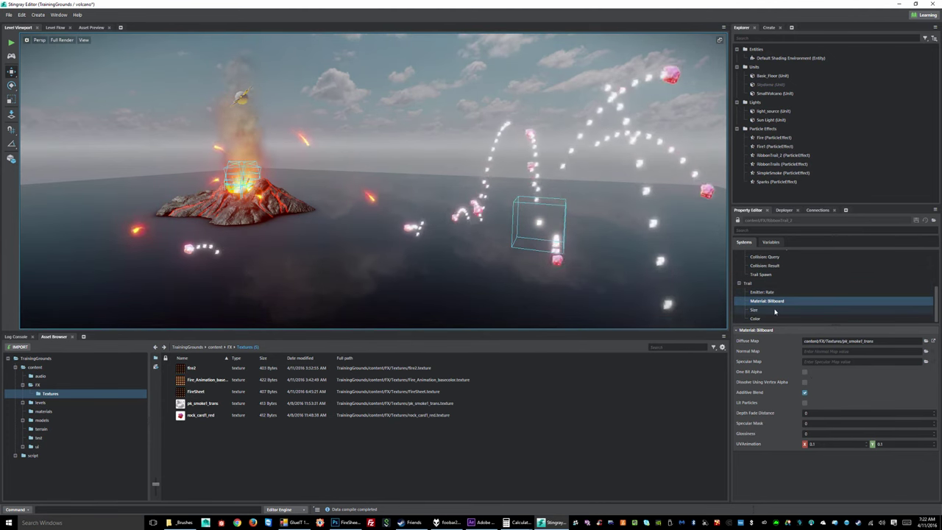
{"action": "left_click", "coordinate": [763, 309]}
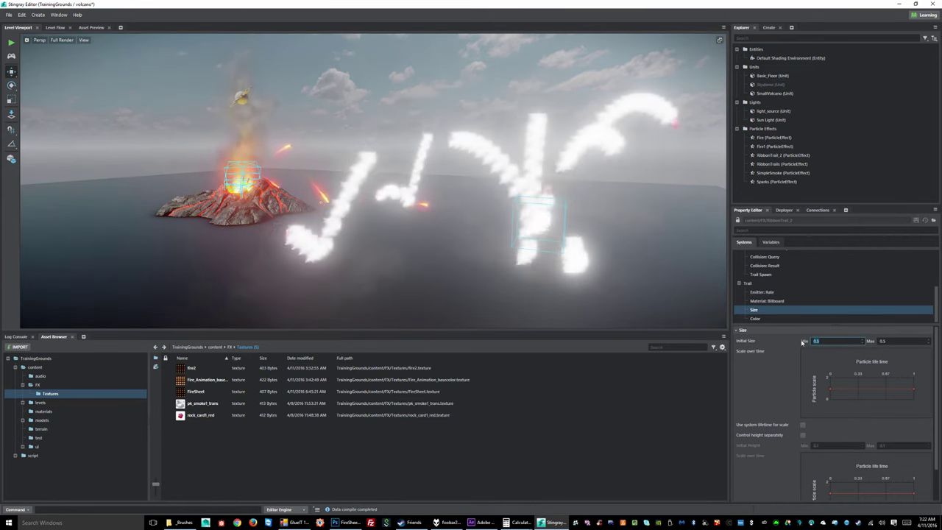
{"action": "type", "text": ".3"}
{"action": "key", "text": "Tab"}
{"action": "type", "text": ".43"}
{"action": "key", "text": "BackSpace"}
{"action": "key", "text": "BackSpace"}
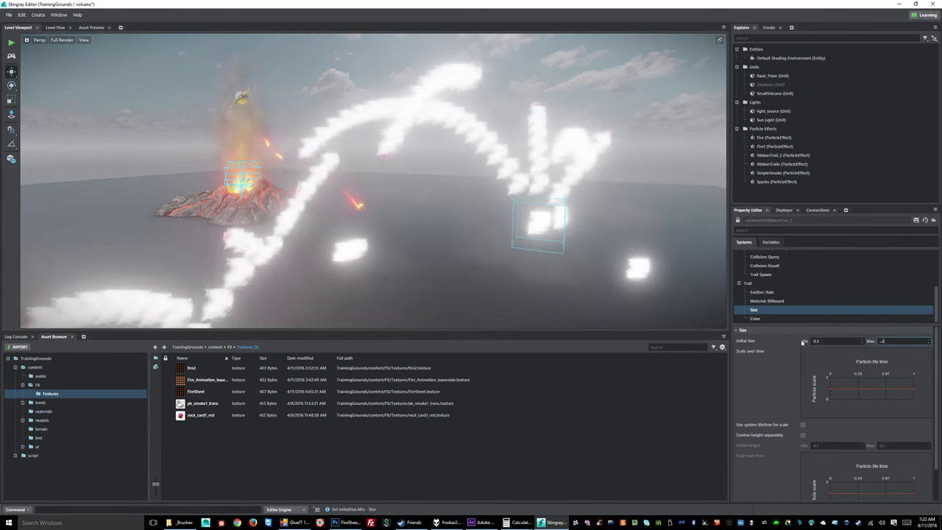
{"action": "type", "text": "5"}
{"action": "key", "text": "Tab"}
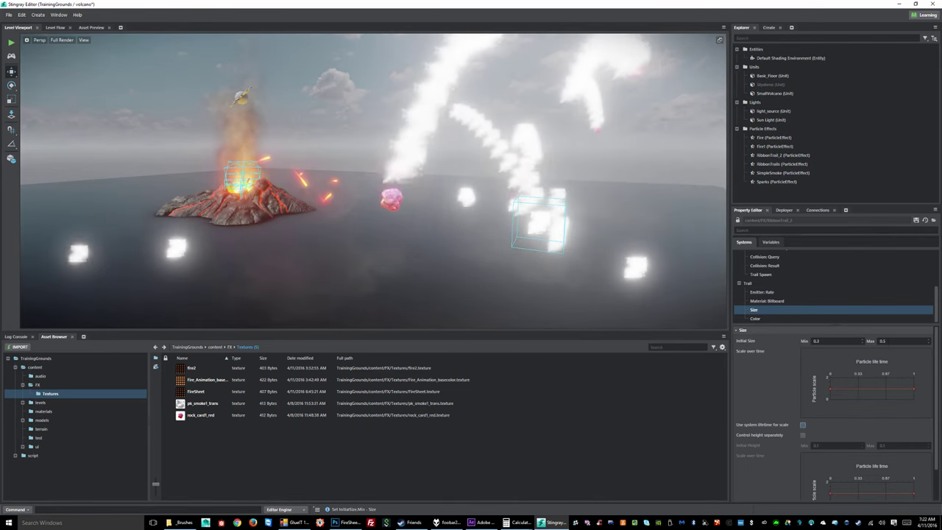
{"action": "left_click_drag", "start_coordinate": [895, 342], "coordinate": [845, 341]}
{"action": "type", "text": "."}
{"action": "key", "text": "Return"}
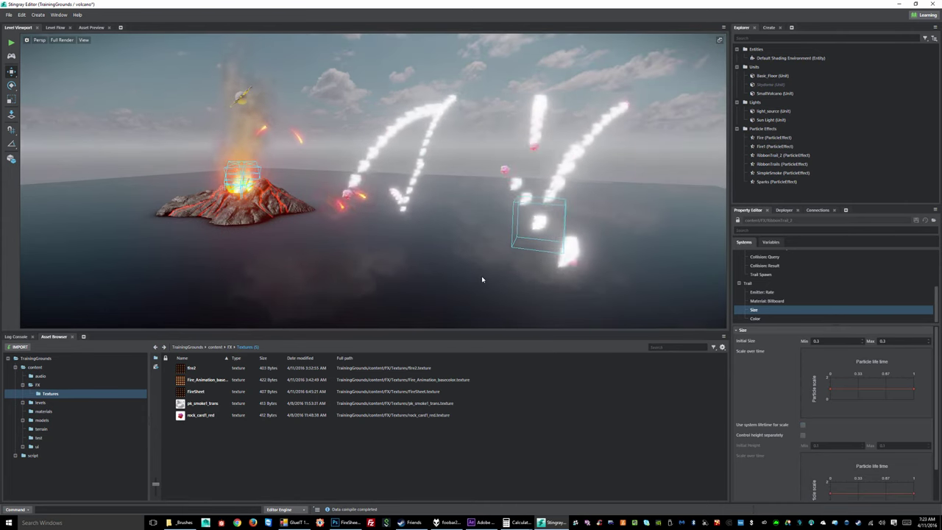
Step: Set the Trail particles' minimum and maximum initial size to 0.2 and save the effect
{"action": "left_click", "coordinate": [830, 340]}
{"action": "type", "text": "0.2"}
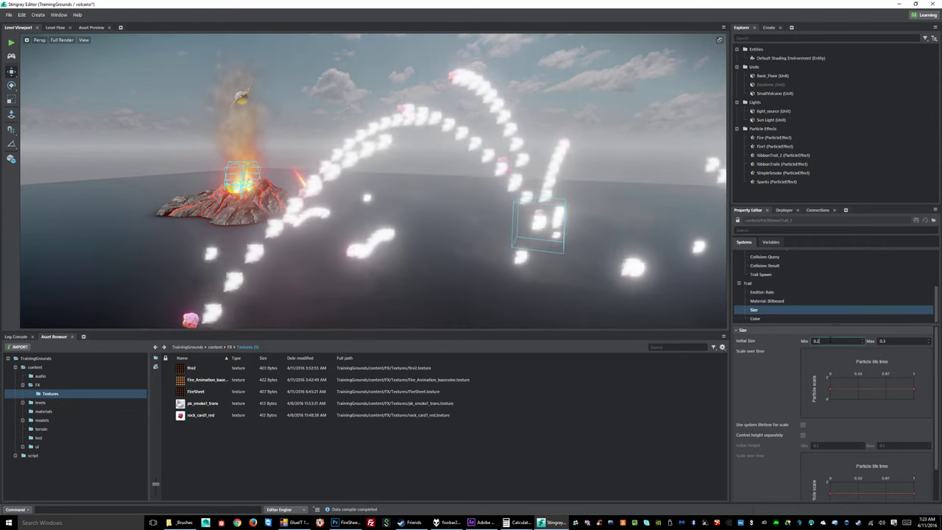
{"action": "key", "text": "Tab"}
{"action": "type", "text": ".2"}
{"action": "key", "text": "Tab"}
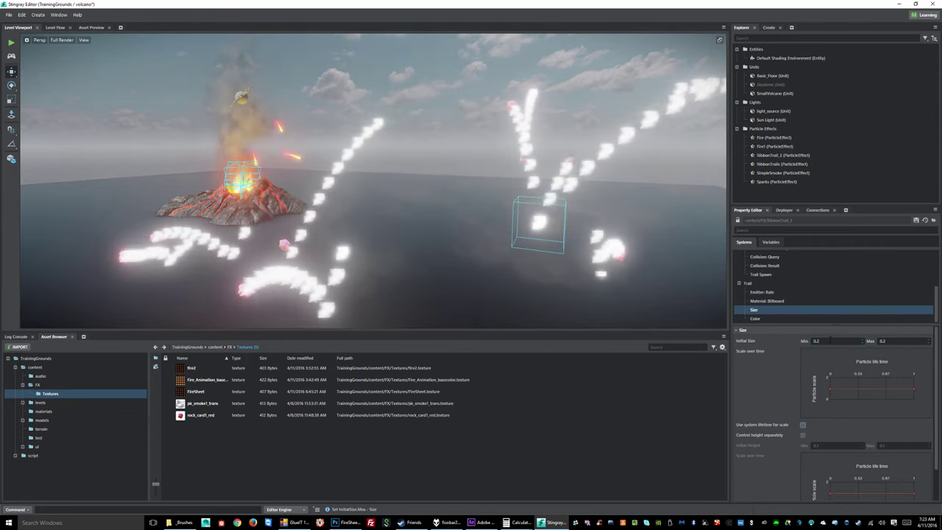
{"action": "left_click", "coordinate": [916, 221]}
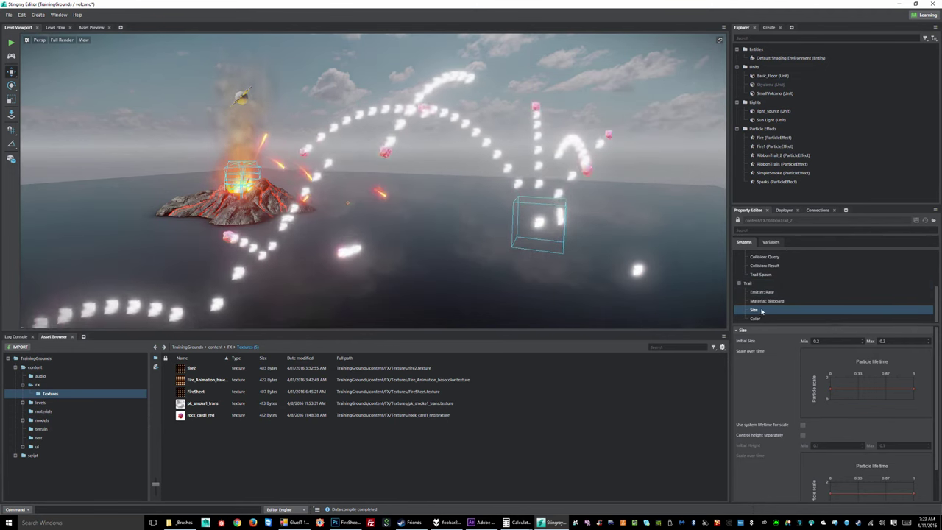
Step: Set the Trail Spawn's particles per second to 100 and save the effect
{"action": "left_click", "coordinate": [761, 276]}
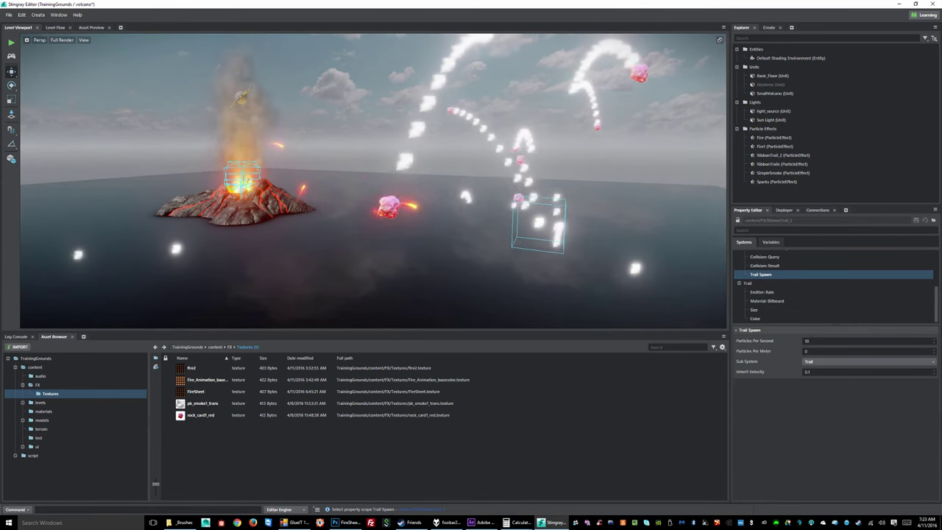
{"action": "left_click_drag", "start_coordinate": [815, 342], "coordinate": [792, 344]}
{"action": "type", "text": "00"}
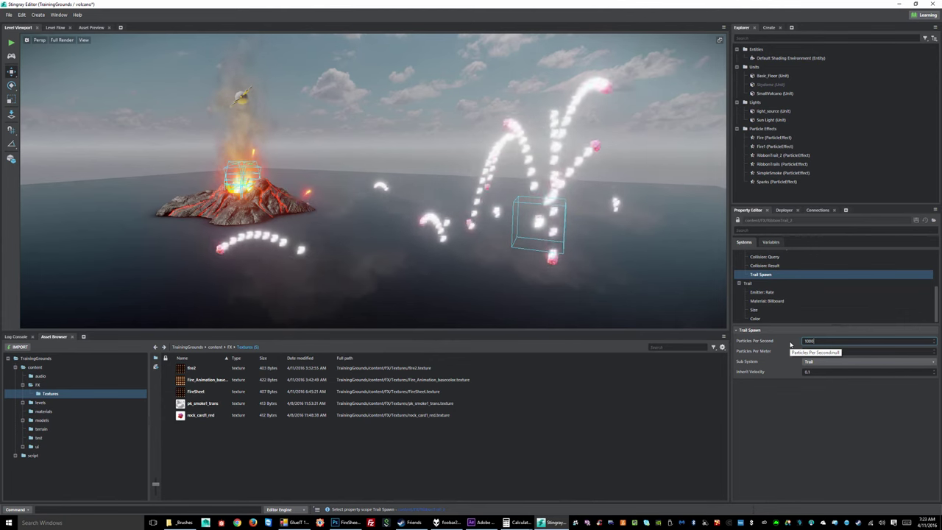
{"action": "key", "text": "Tab"}
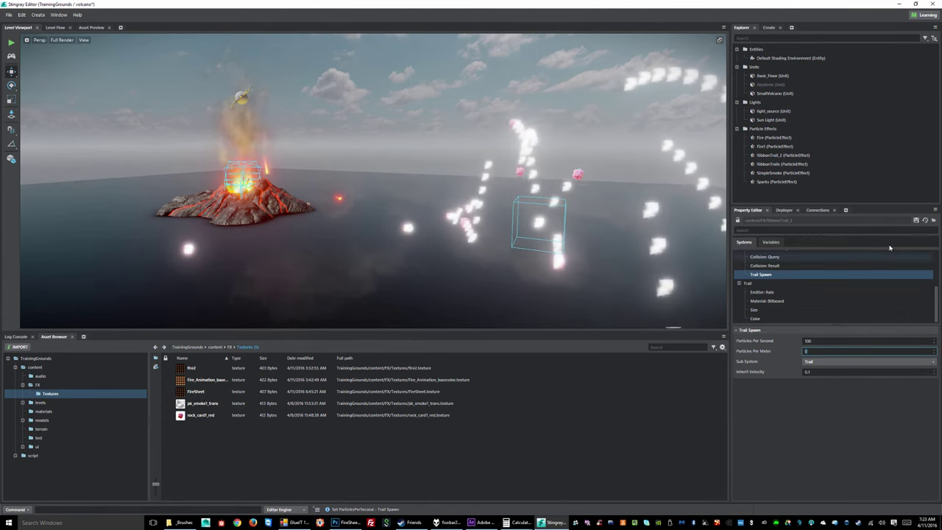
{"action": "key", "text": "Return"}
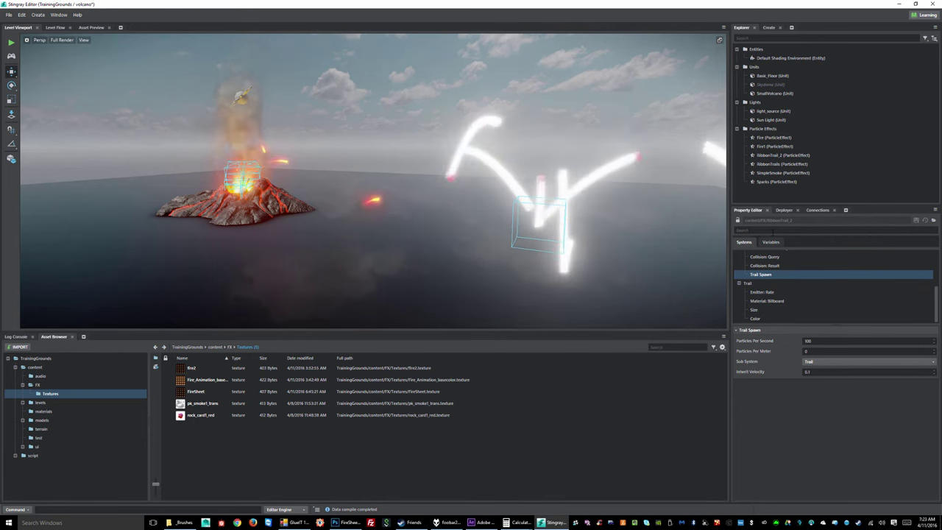
Step: Try One Bit Alpha on the Trail's billboard material, save the effect, and switch the option off again
{"action": "left_click_drag", "start_coordinate": [394, 203], "coordinate": [379, 145], "text": "alt"}
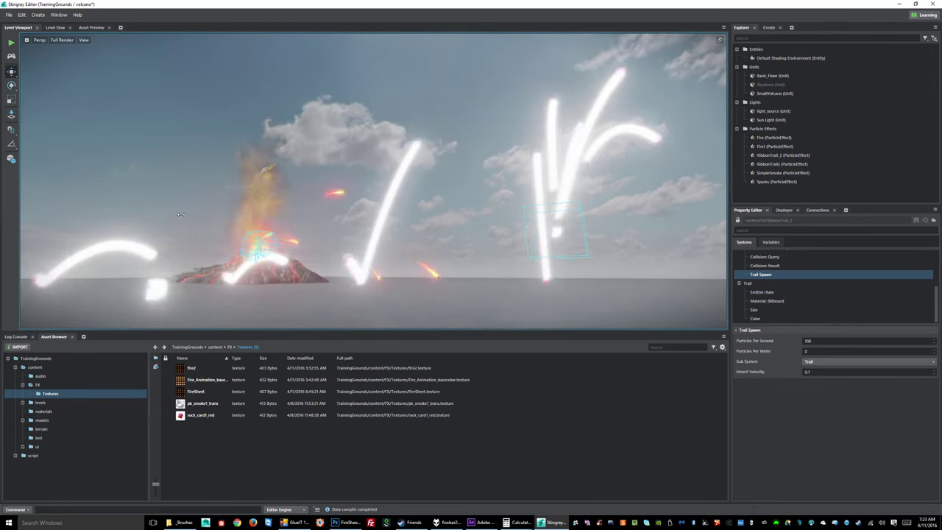
{"action": "right_click_drag", "start_coordinate": [180, 214], "coordinate": [214, 207], "text": "alt"}
{"action": "left_click_drag", "start_coordinate": [331, 173], "coordinate": [386, 219], "text": "alt"}
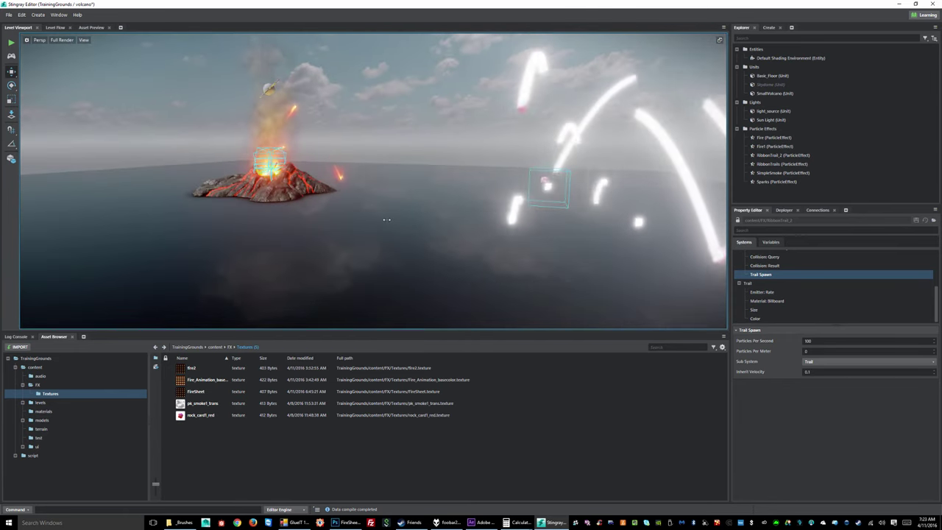
{"action": "left_click", "coordinate": [768, 301]}
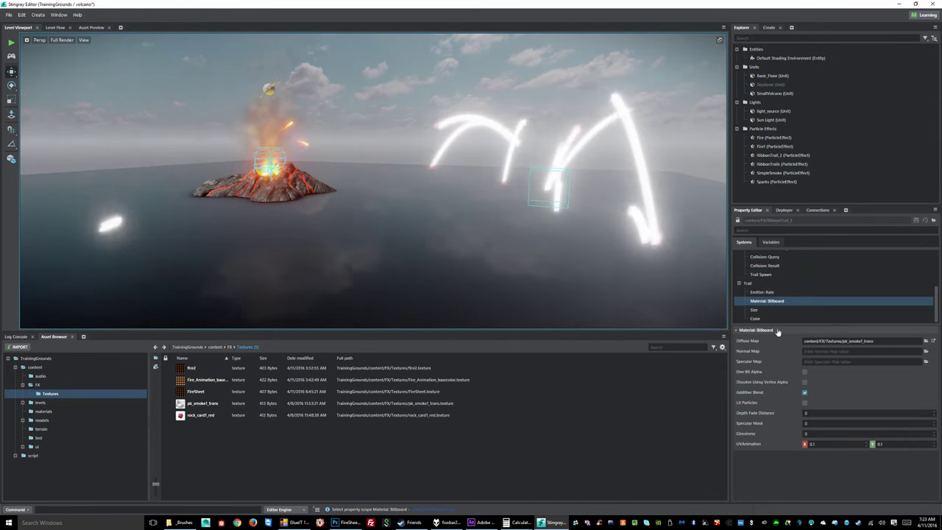
{"action": "left_click", "coordinate": [805, 372]}
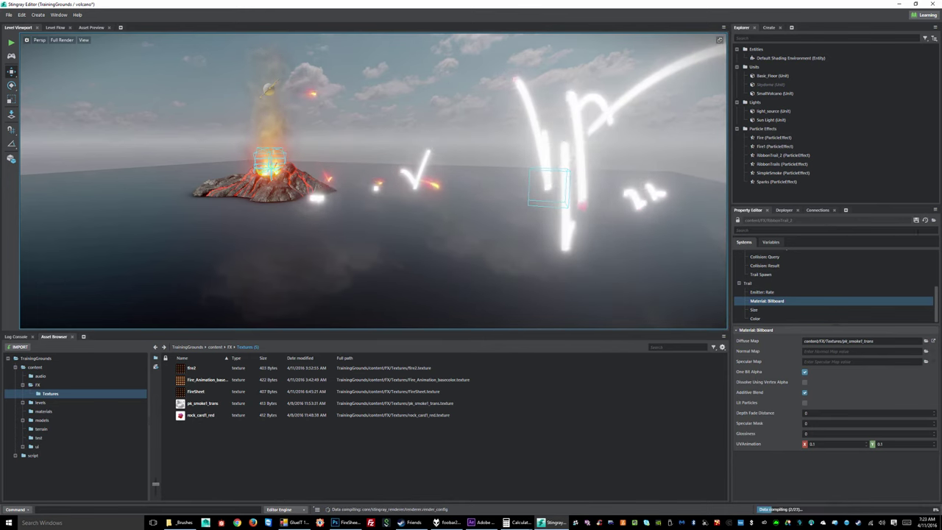
{"action": "left_click", "coordinate": [917, 222]}
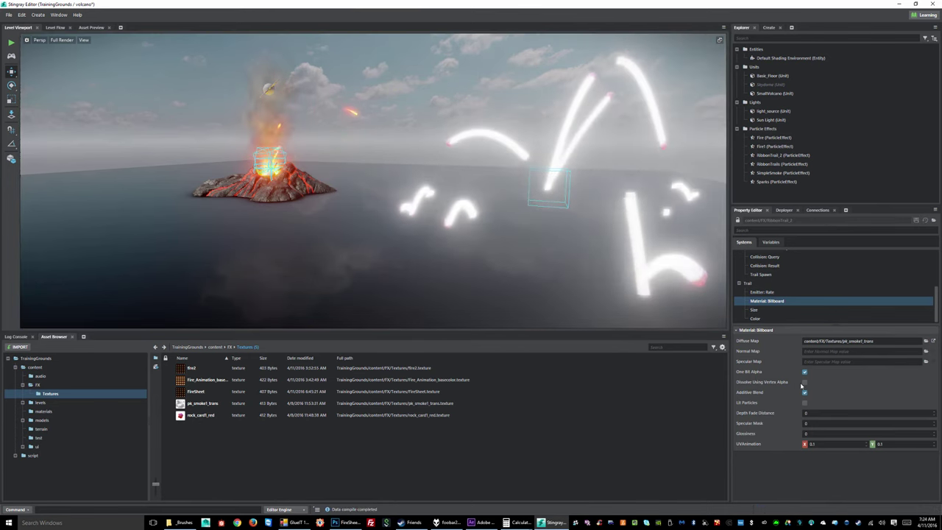
{"action": "left_click", "coordinate": [805, 372]}
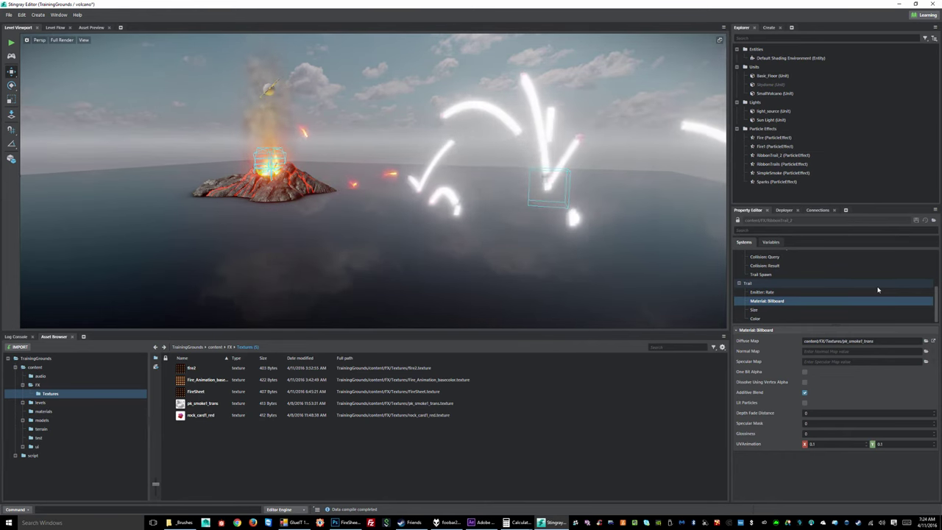
Step: Shape the Trail's size scale over time to fall to 0 at the end of life, delete the extra curve node, and save
{"action": "left_click", "coordinate": [775, 310]}
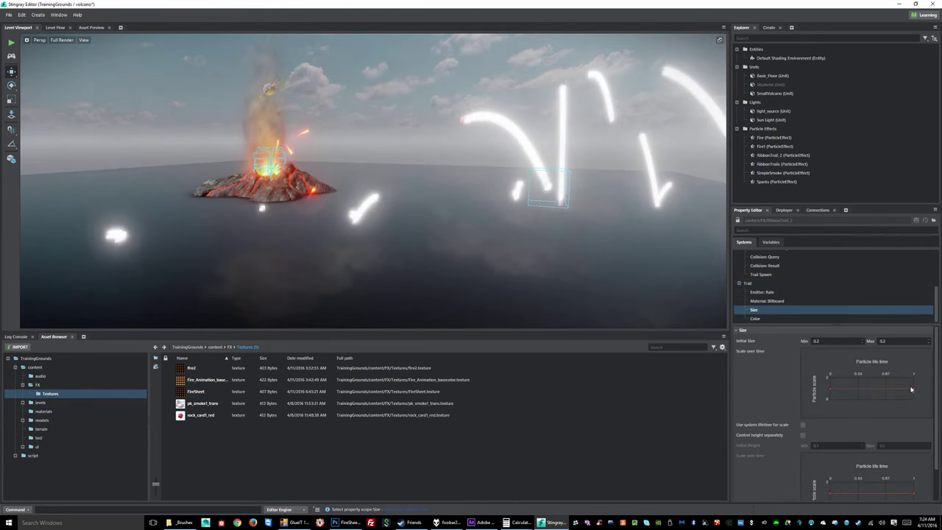
{"action": "mouse_move", "coordinate": [916, 392]}
{"action": "left_mouse_down"}
{"action": "mouse_move", "coordinate": [918, 410]}
{"action": "mouse_move", "coordinate": [904, 401]}
{"action": "mouse_move", "coordinate": [915, 398]}
{"action": "left_mouse_up"}
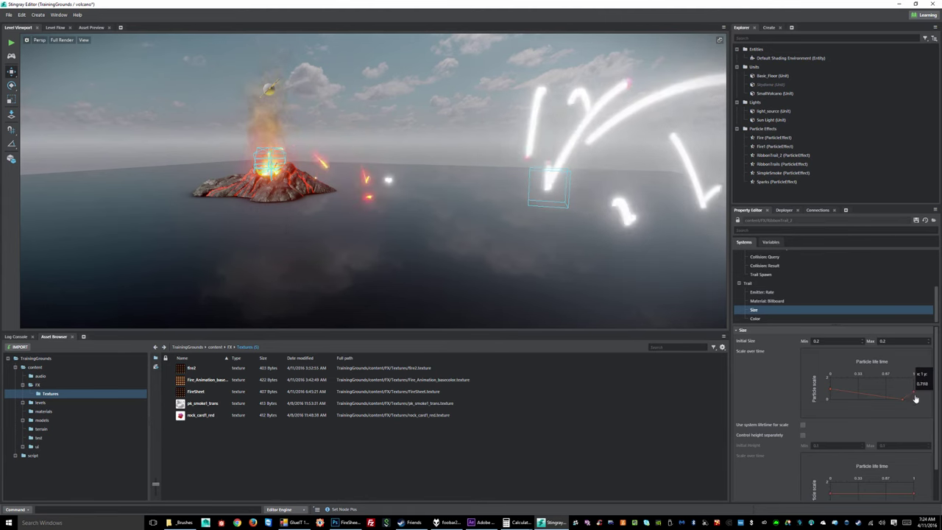
{"action": "right_click", "coordinate": [904, 401]}
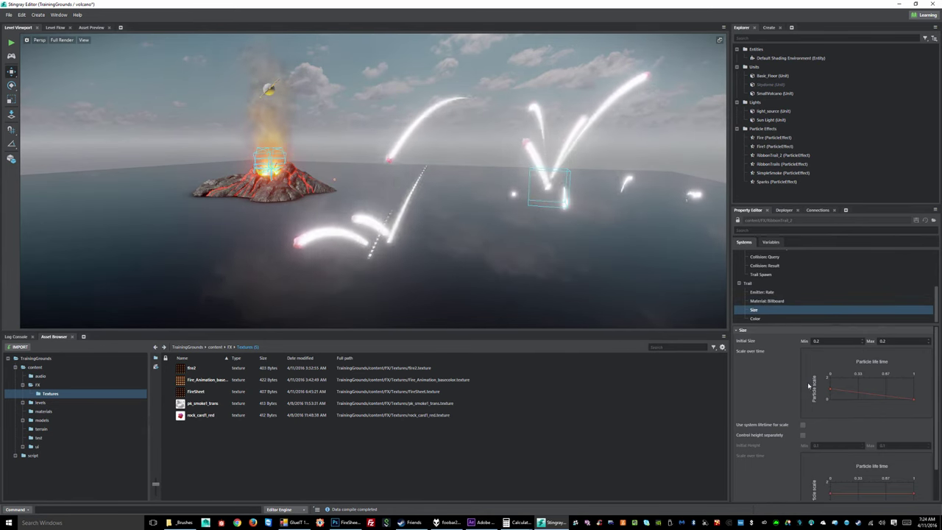
Step: Color the Trail's gradient stop dark red and move it near the start of the gradient
{"action": "left_click", "coordinate": [765, 319]}
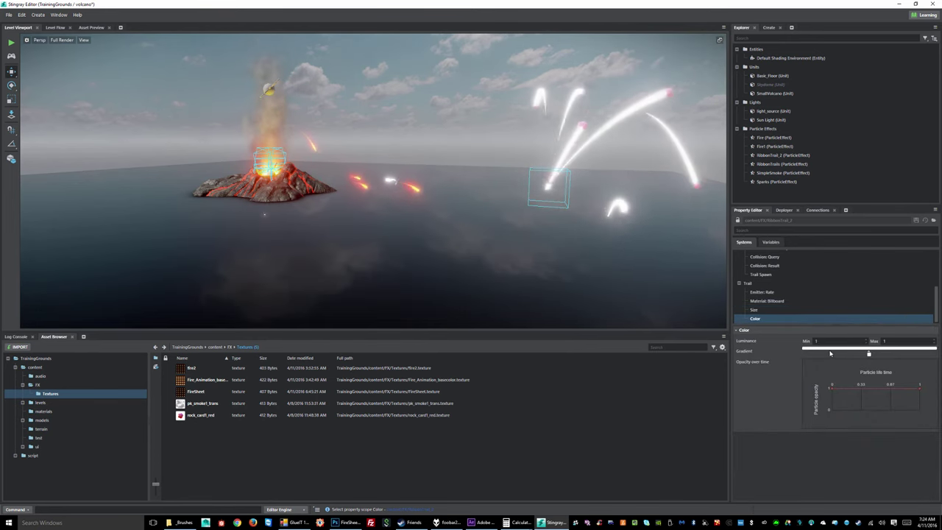
{"action": "double_click", "coordinate": [869, 355]}
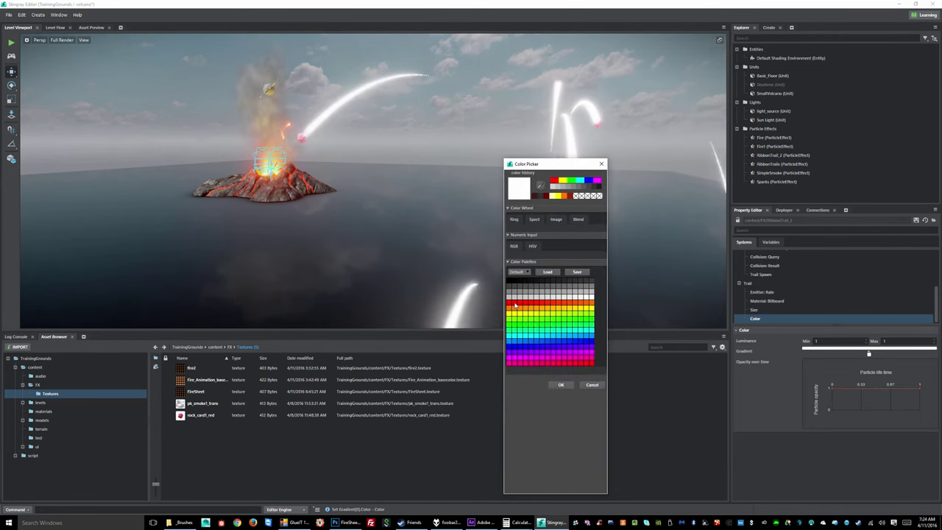
{"action": "left_click", "coordinate": [508, 304]}
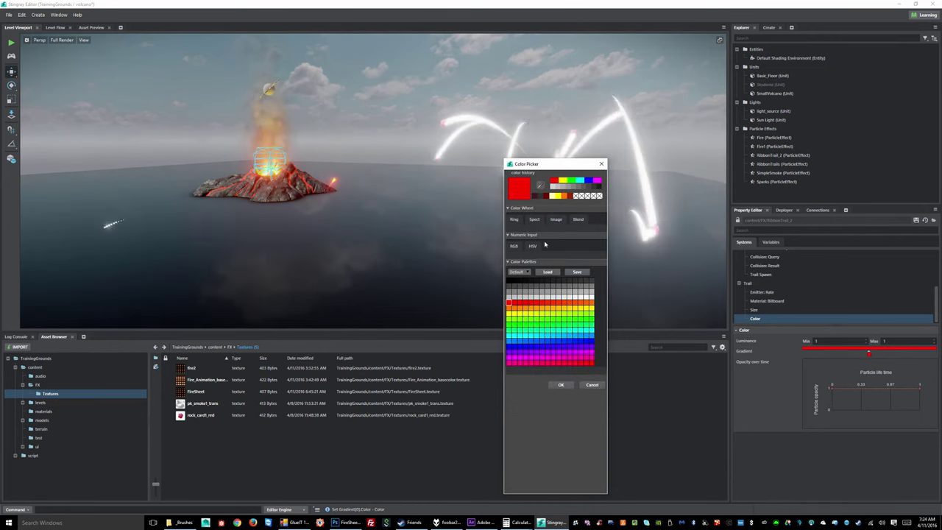
{"action": "left_click", "coordinate": [561, 384]}
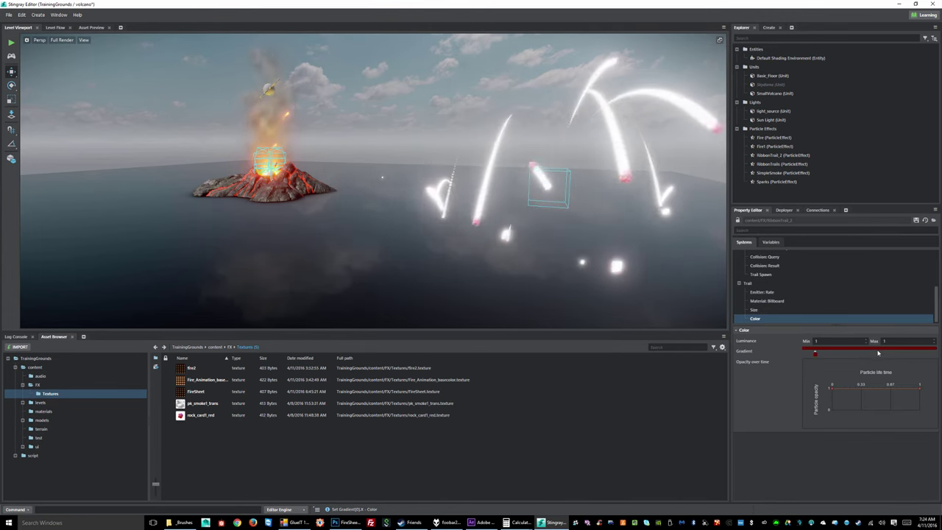
Step: Add a second stop to the Trail's gradient, color it pale yellow, and move it near the gradient's end
{"action": "left_click", "coordinate": [877, 354]}
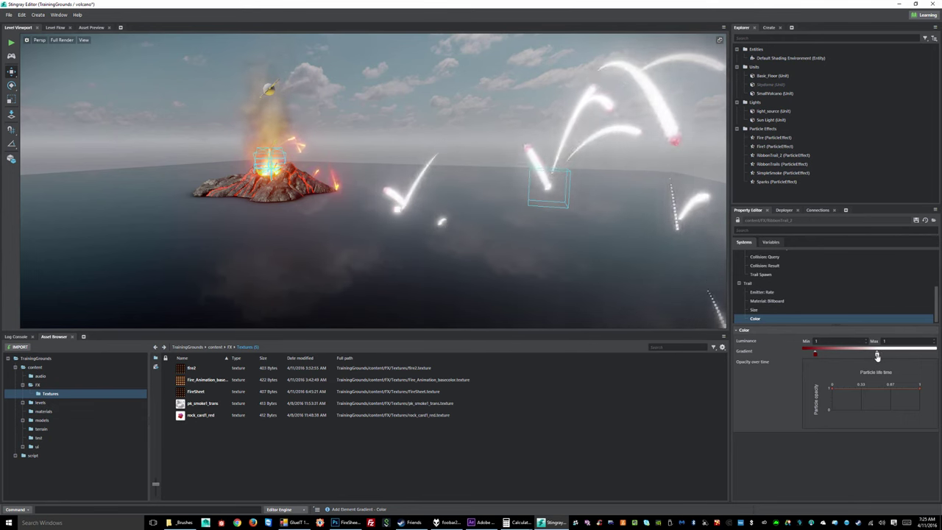
{"action": "double_click", "coordinate": [877, 354]}
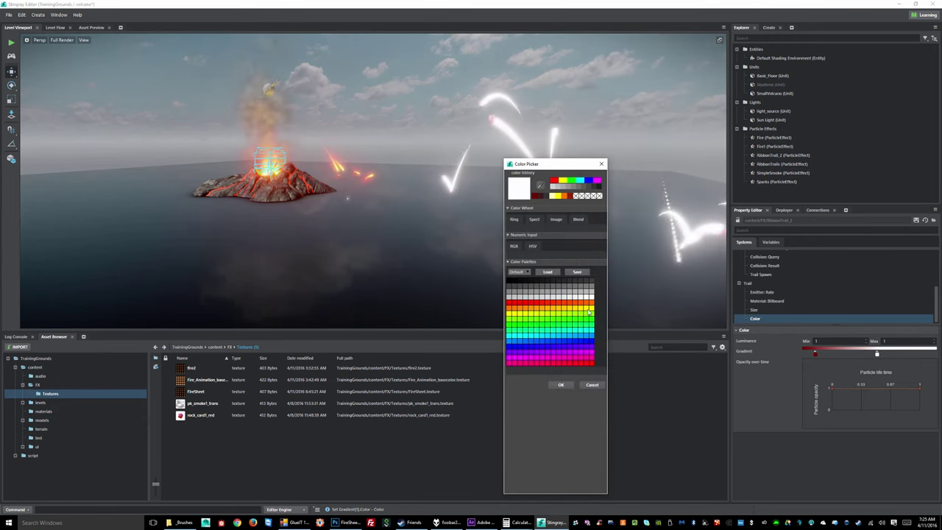
{"action": "left_click", "coordinate": [515, 219]}
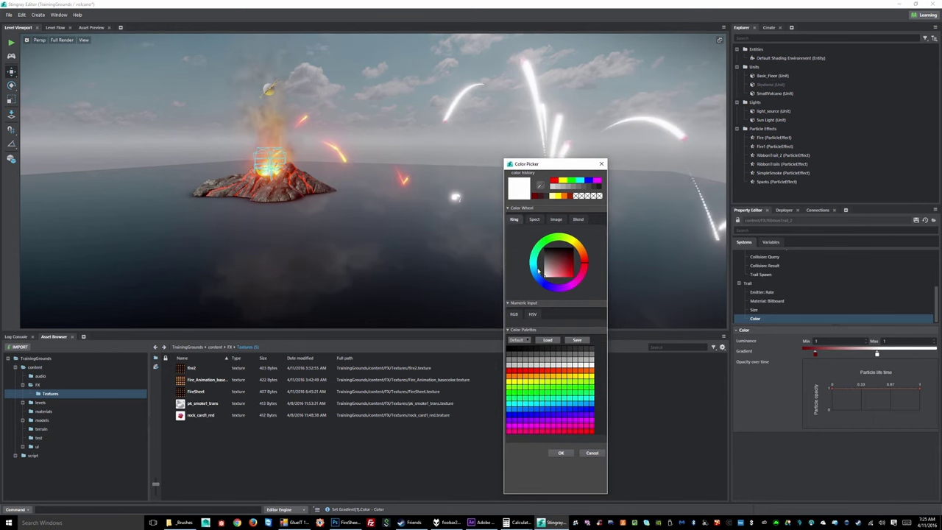
{"action": "left_click", "coordinate": [554, 265]}
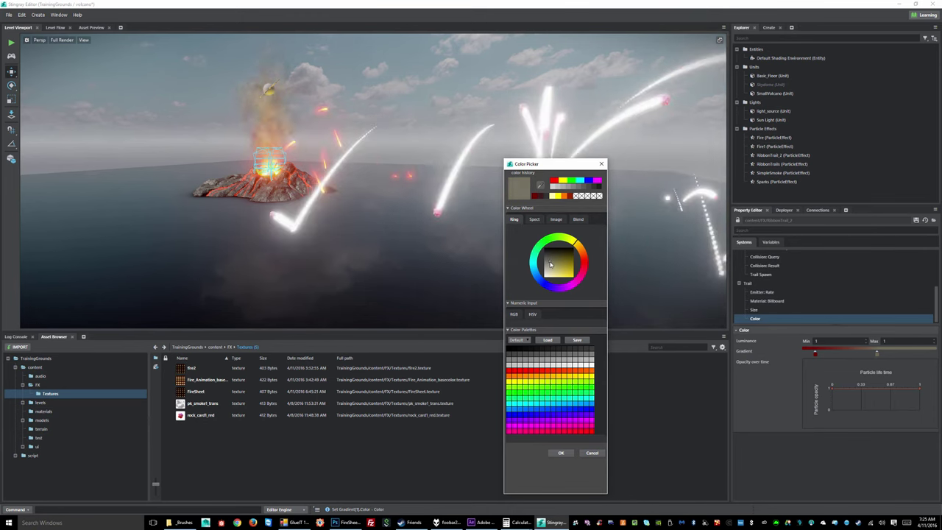
{"action": "left_click", "coordinate": [550, 269]}
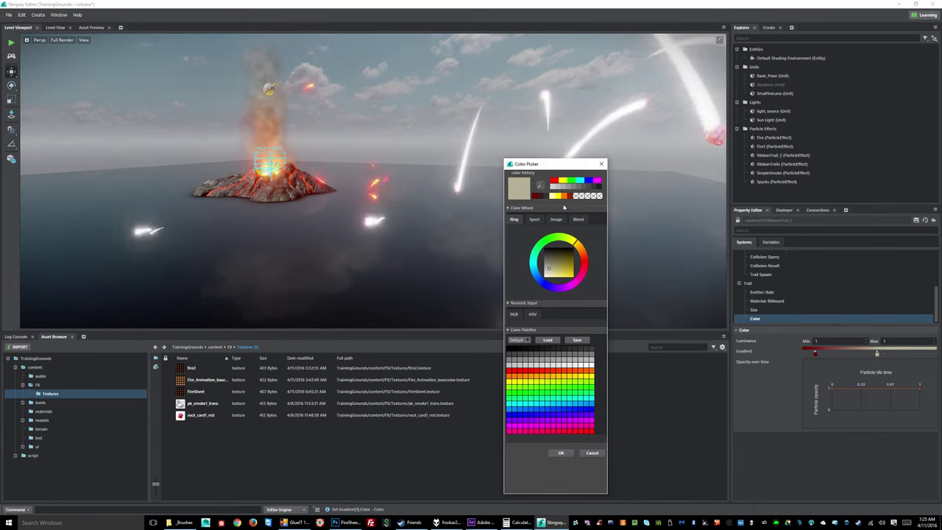
{"action": "left_click", "coordinate": [561, 453]}
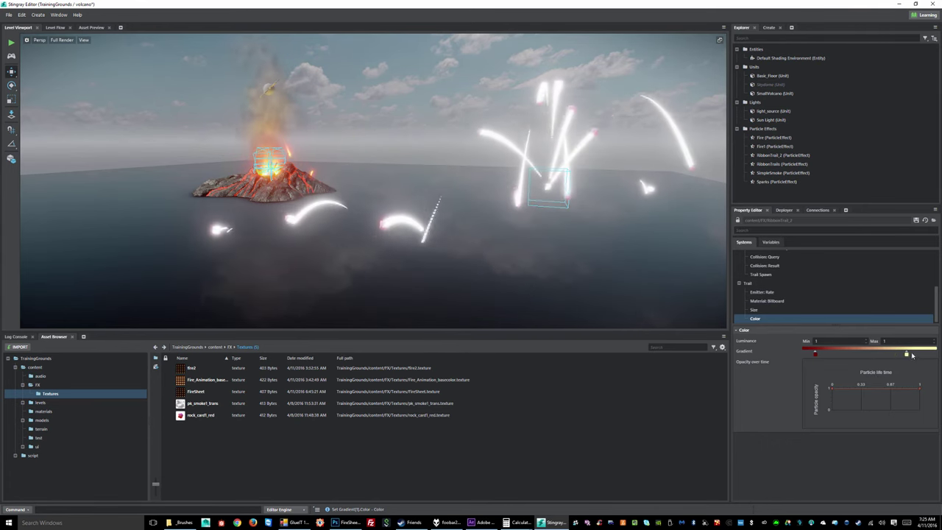
{"action": "left_click", "coordinate": [913, 354]}
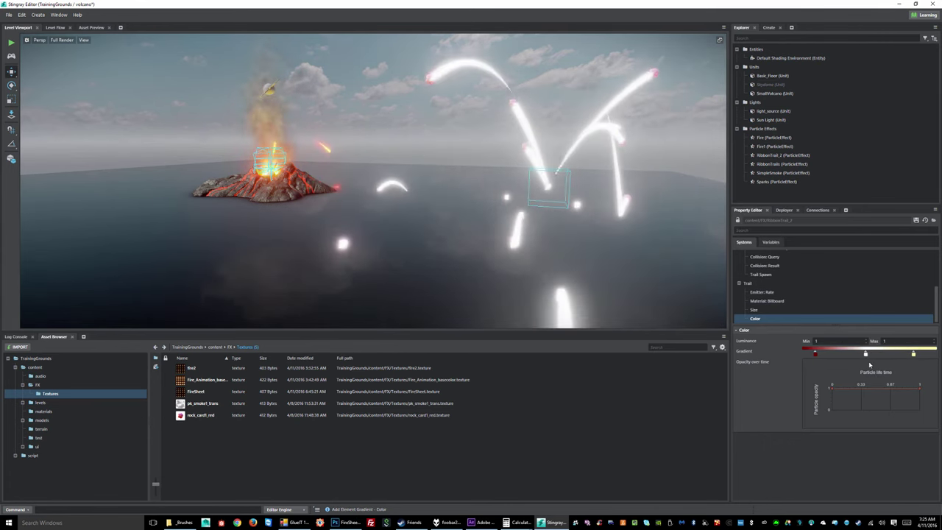
Step: Color the middle stop of the Trail's gradient orange from the color history and save the effect
{"action": "double_click", "coordinate": [866, 354]}
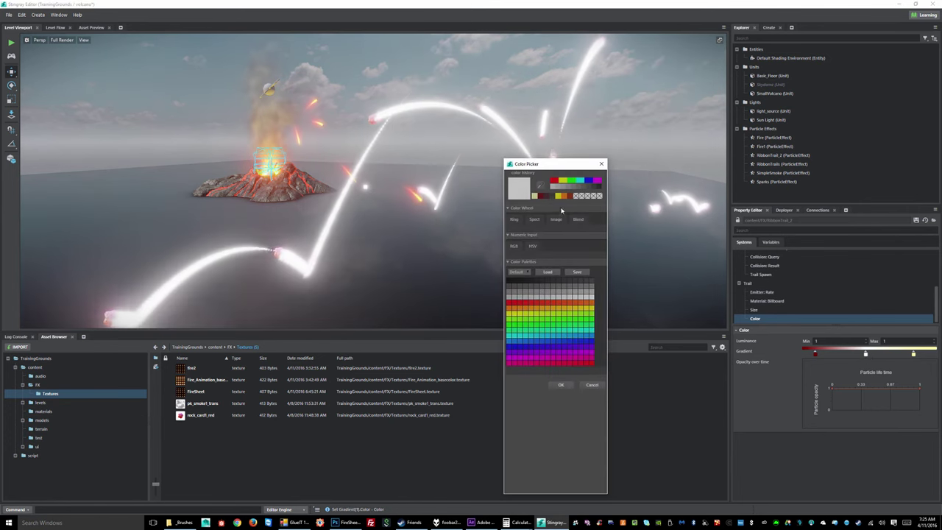
{"action": "left_click", "coordinate": [565, 195]}
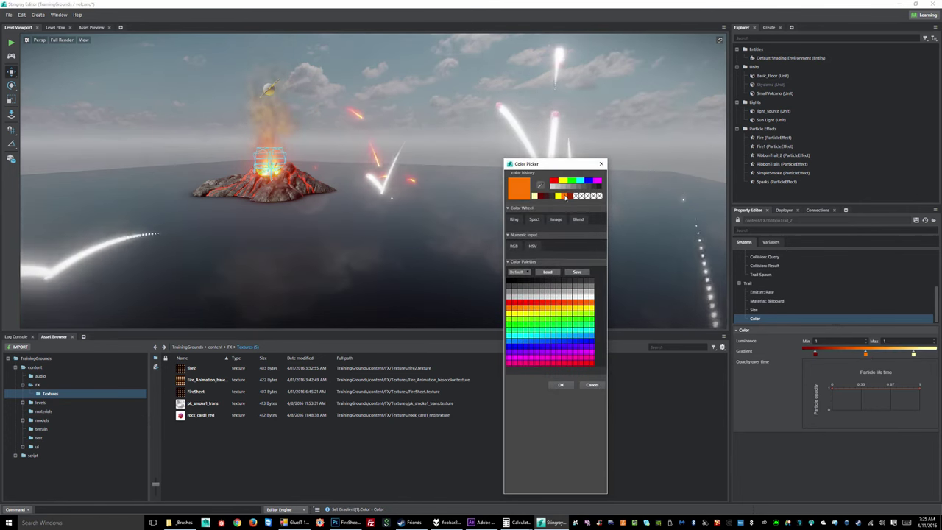
{"action": "left_click", "coordinate": [559, 385]}
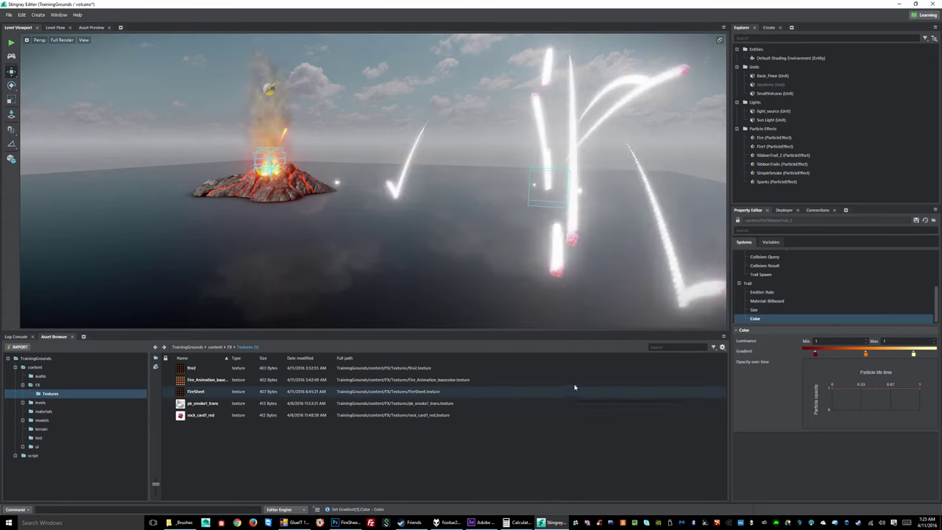
{"action": "left_click", "coordinate": [916, 221]}
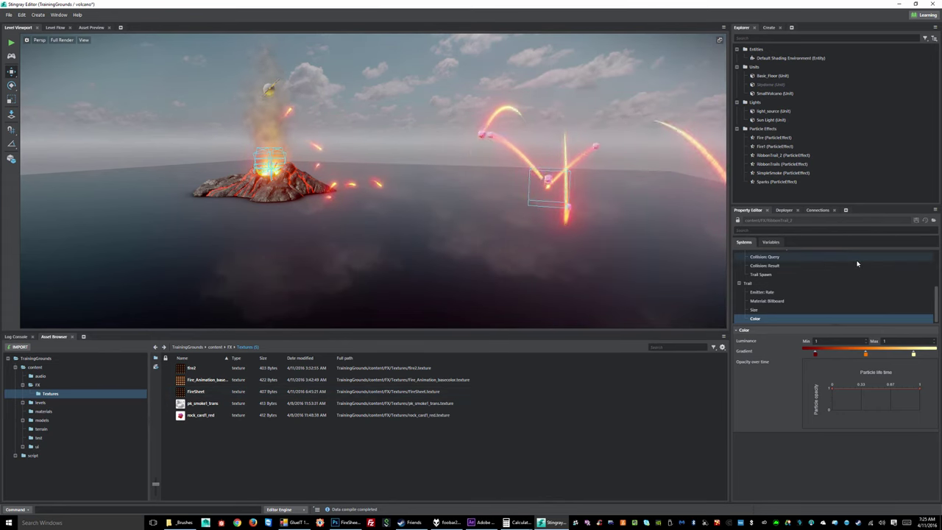
Step: Lower the start of the Trail's opacity over time curve, drop its end to 0, and save the effect
{"action": "left_click", "coordinate": [766, 302]}
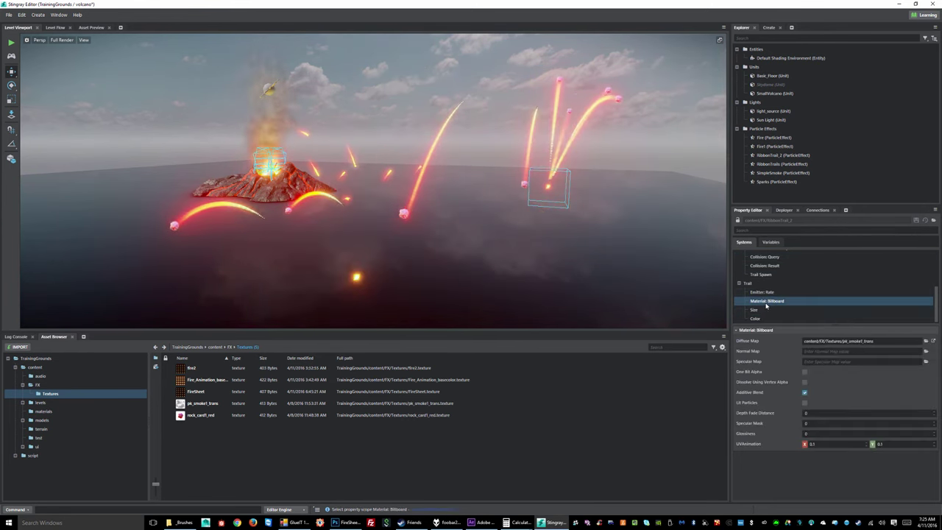
{"action": "left_click", "coordinate": [764, 311]}
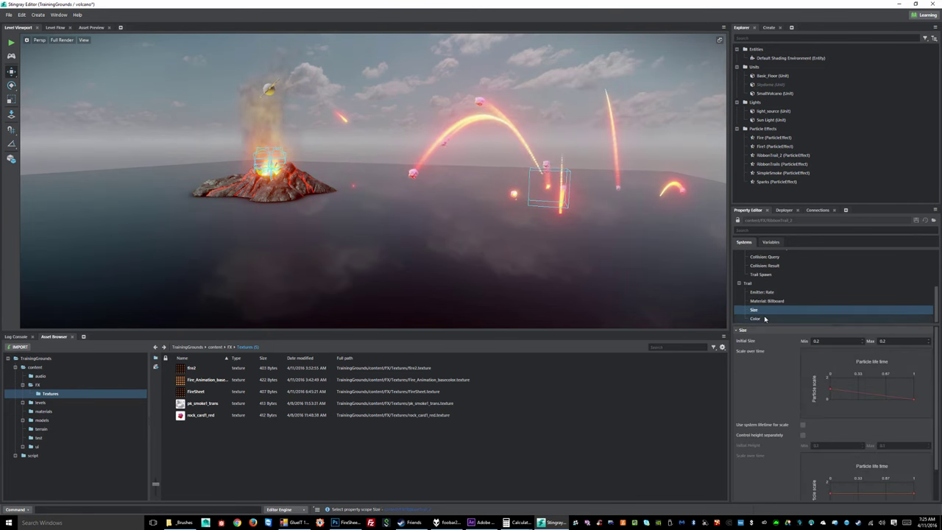
{"action": "left_click", "coordinate": [764, 319]}
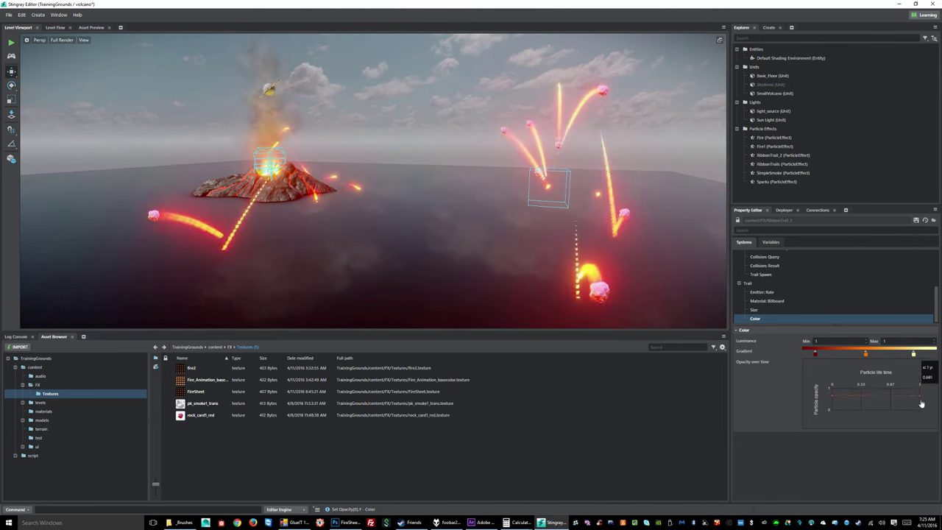
{"action": "left_click_drag", "start_coordinate": [921, 403], "coordinate": [921, 410]}
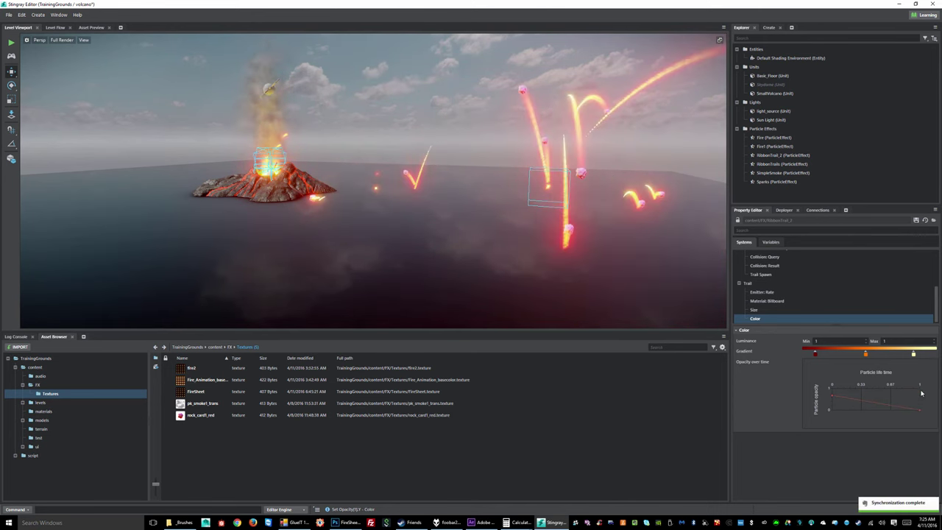
{"action": "left_click", "coordinate": [917, 221]}
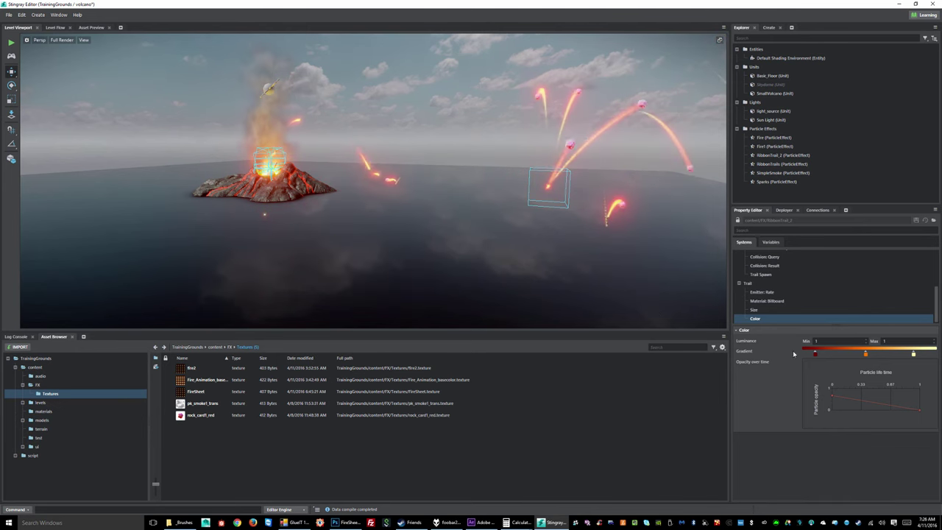
Step: Set the Trail Spawn's inherit velocity to 0 and save the effect
{"action": "left_click", "coordinate": [772, 275]}
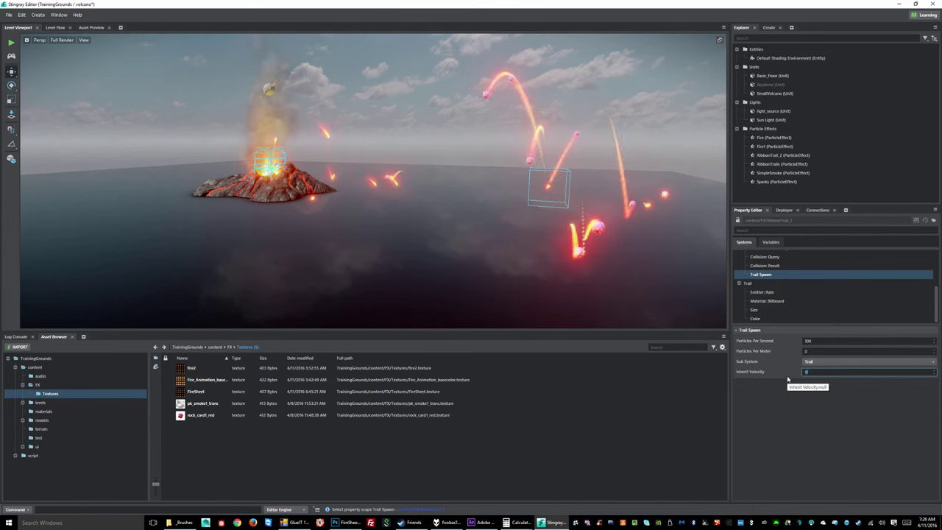
{"action": "type", "text": "0"}
{"action": "key", "text": "Return"}
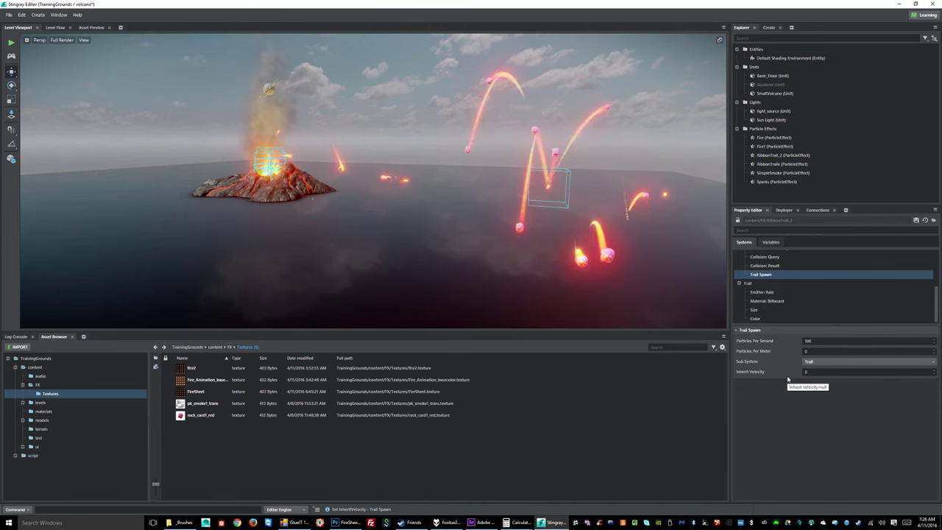
{"action": "left_click", "coordinate": [916, 221]}
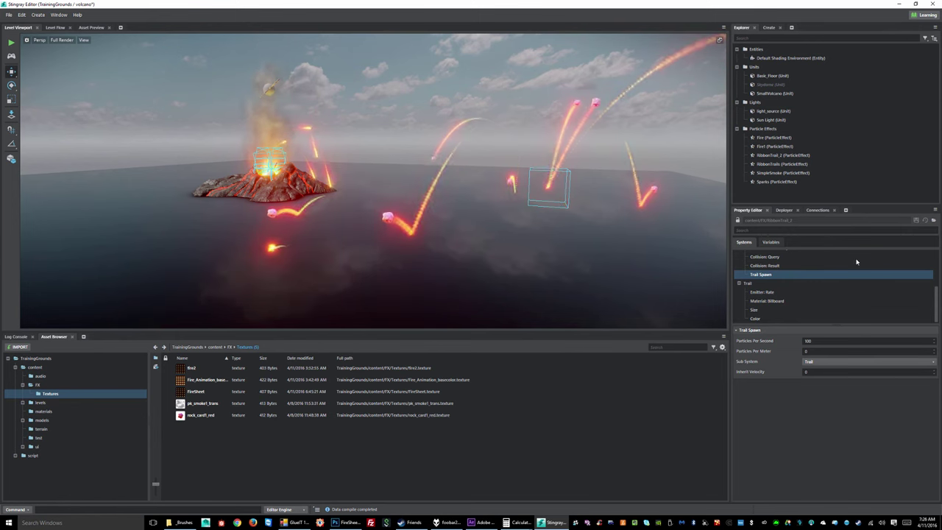
Step: Add a third particle system to the RibbonTrail_2 effect alongside Main and Trail
{"action": "left_click_drag", "start_coordinate": [508, 181], "coordinate": [418, 195], "text": "alt"}
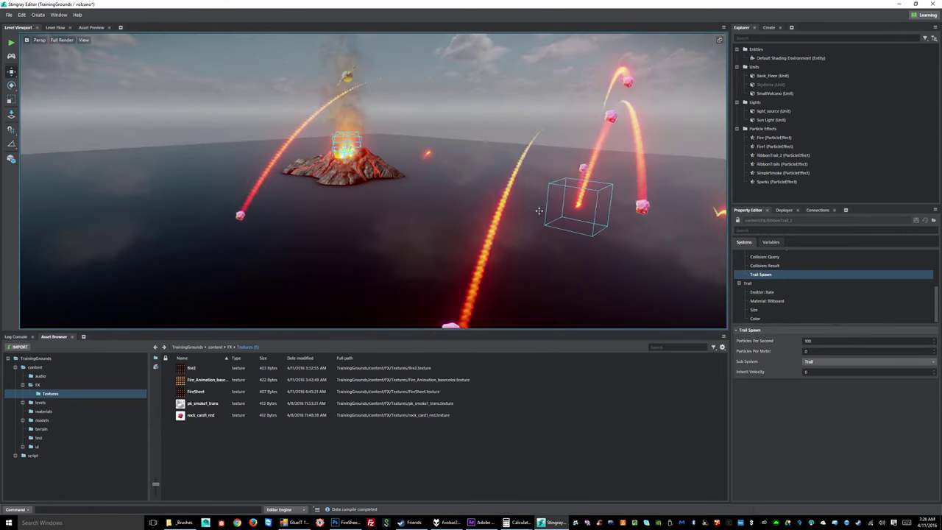
{"action": "middle_click_drag", "start_coordinate": [539, 210], "coordinate": [328, 189], "text": "alt"}
{"action": "left_click_drag", "start_coordinate": [418, 179], "coordinate": [582, 205], "text": "alt"}
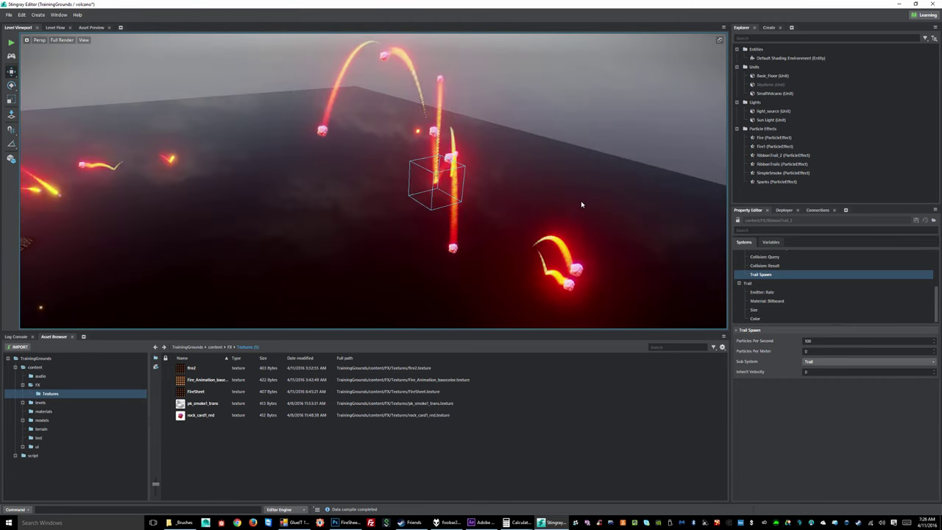
{"action": "left_click", "coordinate": [752, 284]}
{"action": "scroll", "coordinate": [770, 287], "scroll_direction": "up", "scroll_amount": 3}
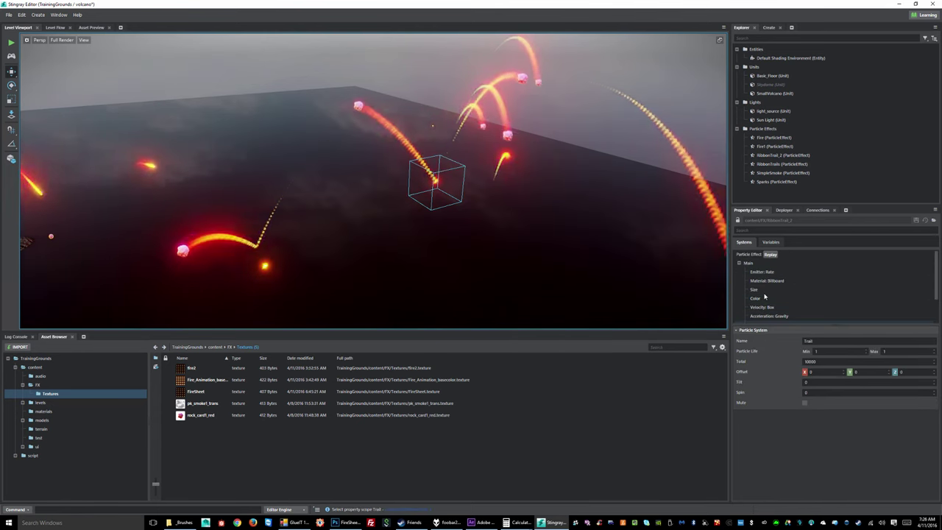
{"action": "left_click", "coordinate": [739, 263]}
{"action": "left_click", "coordinate": [748, 263]}
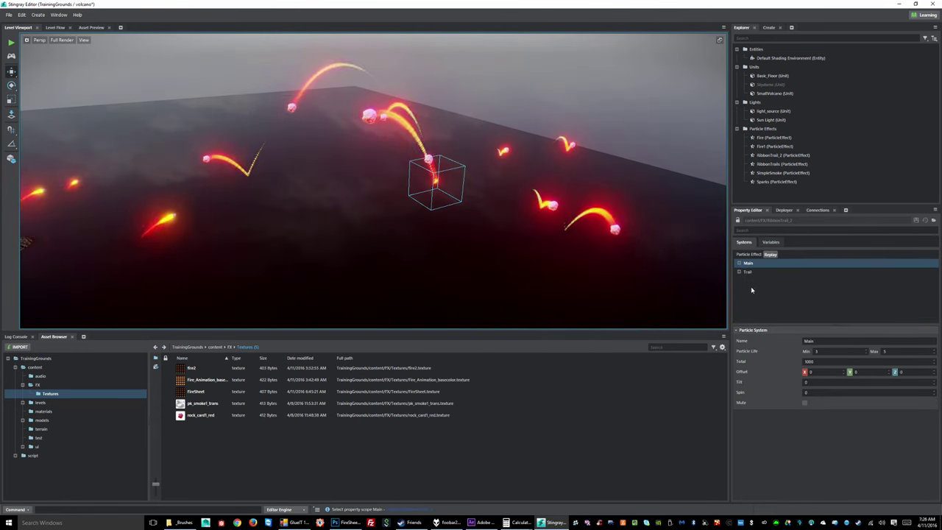
{"action": "right_click", "coordinate": [752, 290]}
{"action": "left_click", "coordinate": [765, 286]}
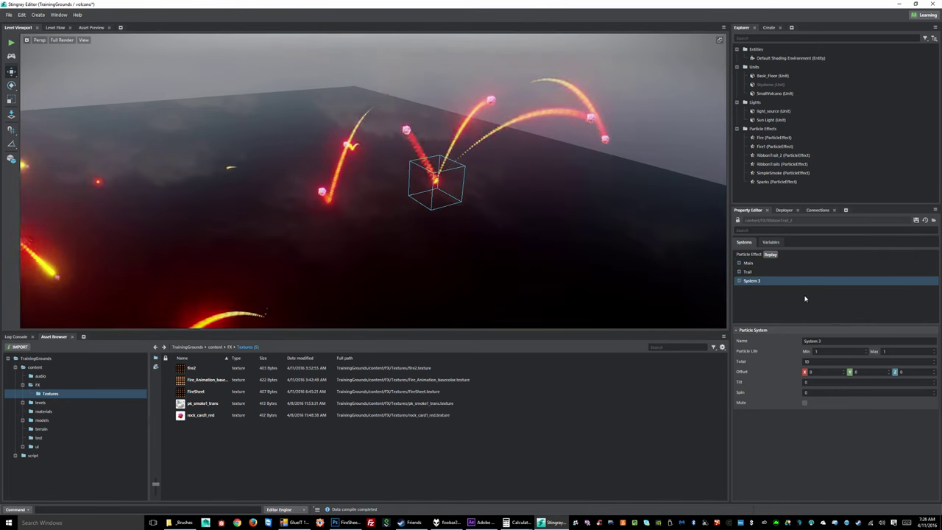
Step: Add a second Trail Spawn component to the Main system and set its sub system to System 3
{"action": "double_click", "coordinate": [747, 264]}
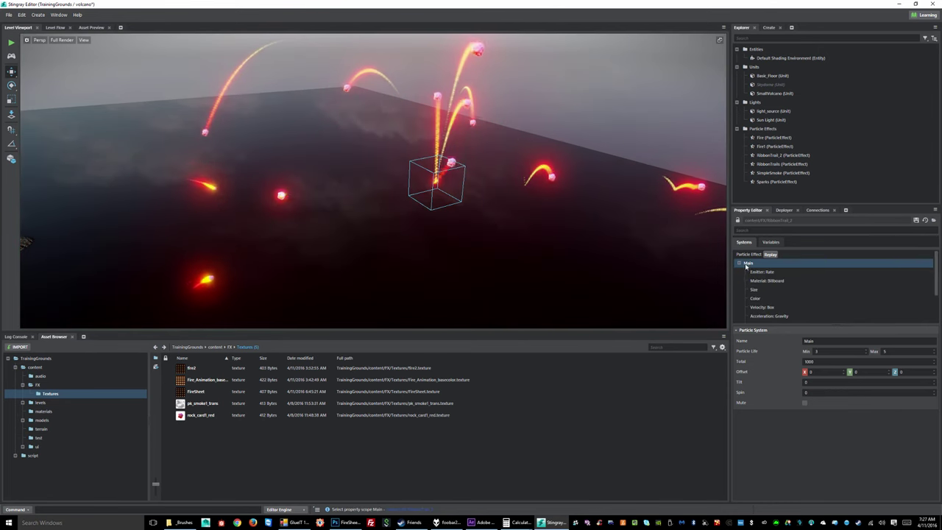
{"action": "right_click", "coordinate": [747, 264]}
{"action": "mouse_move", "coordinate": [766, 384]}
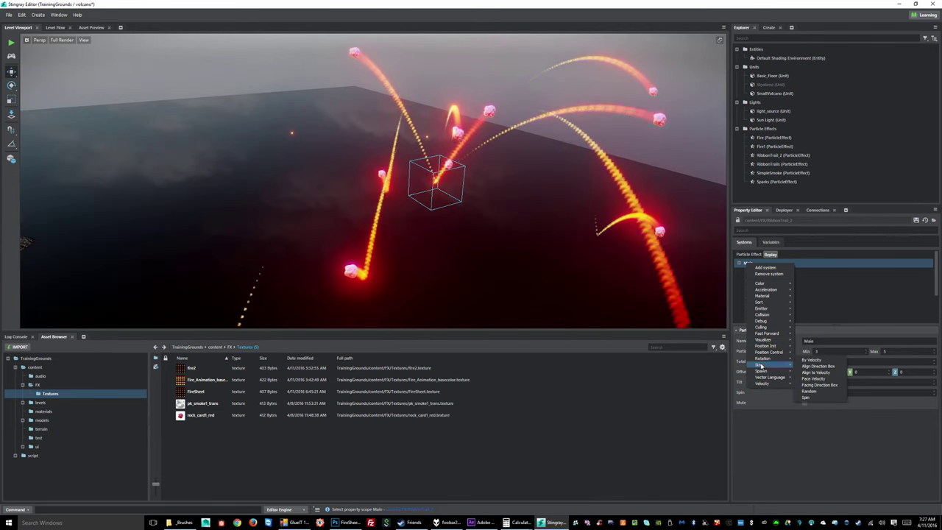
{"action": "left_click", "coordinate": [814, 366]}
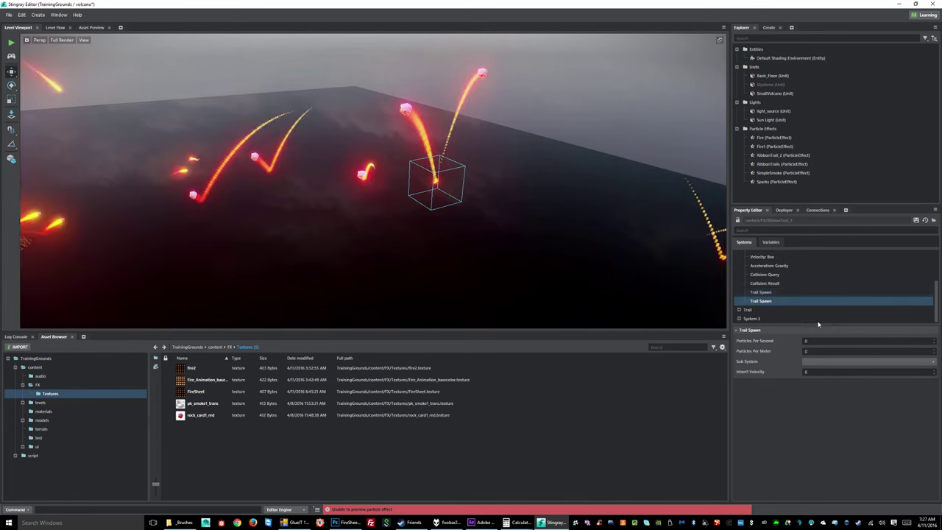
{"action": "left_click", "coordinate": [818, 366]}
{"action": "left_click", "coordinate": [812, 383]}
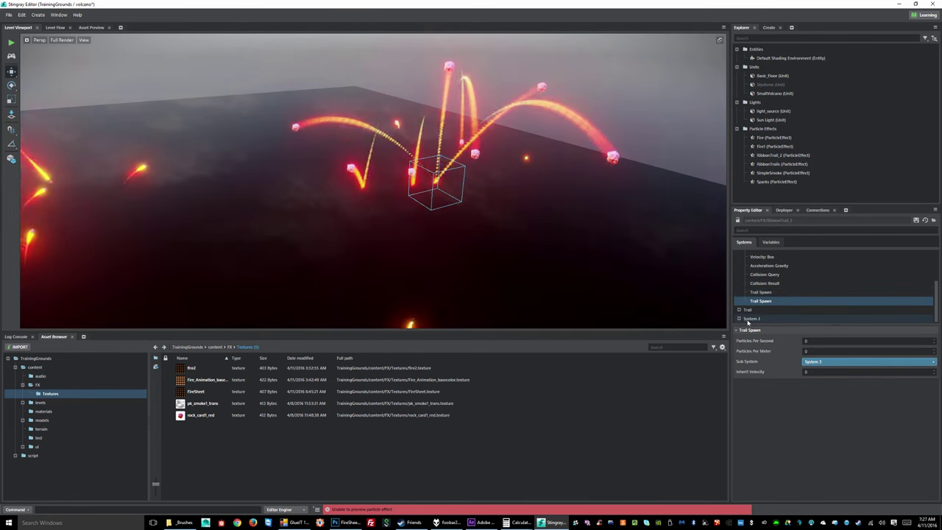
Step: Assign the pk_smoke1_trans texture as the diffuse map of System 3's billboard material
{"action": "left_click", "coordinate": [751, 318]}
{"action": "left_click", "coordinate": [739, 318]}
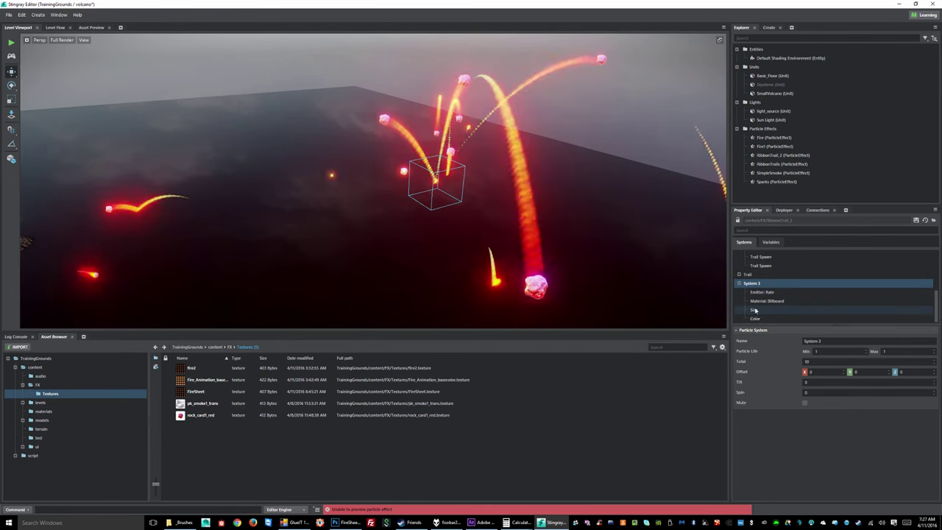
{"action": "left_click", "coordinate": [762, 302]}
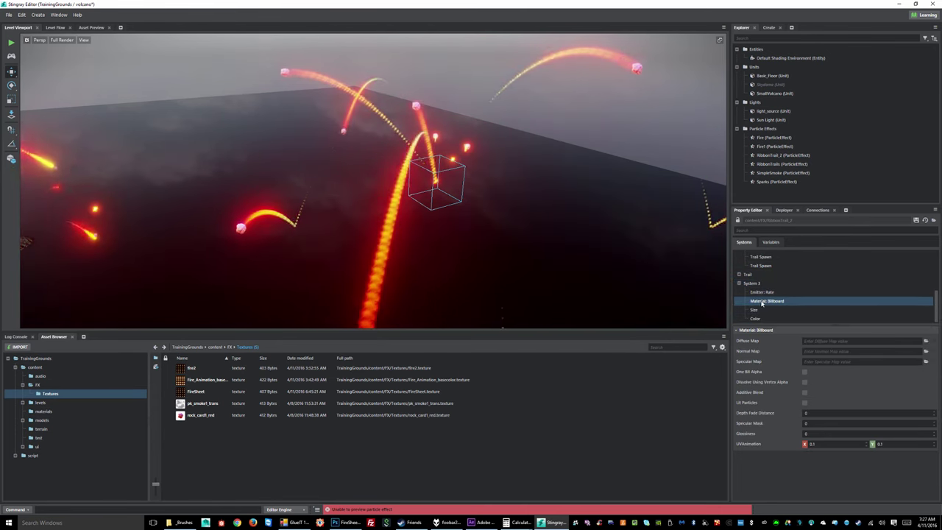
{"action": "left_click_drag", "start_coordinate": [200, 404], "coordinate": [854, 341]}
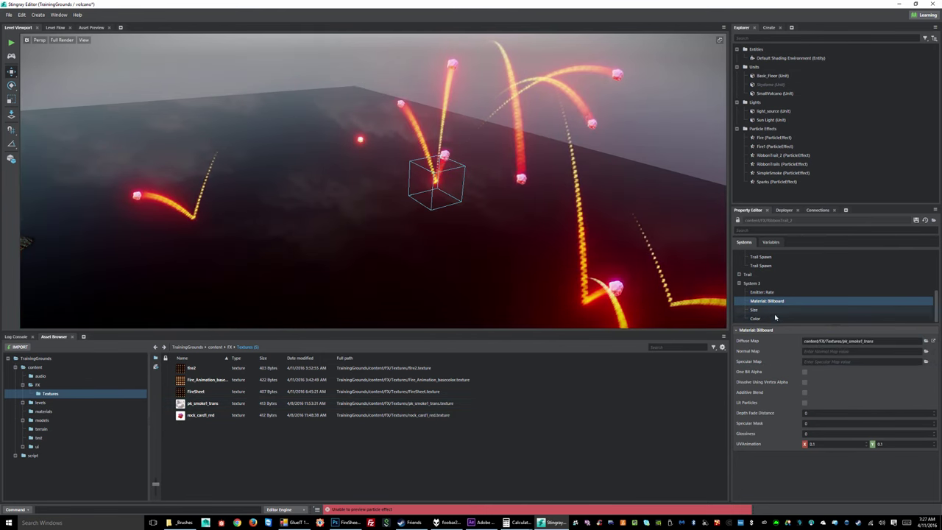
Step: Set System 3's total particle count to 10000 and save the effect
{"action": "left_click", "coordinate": [753, 283]}
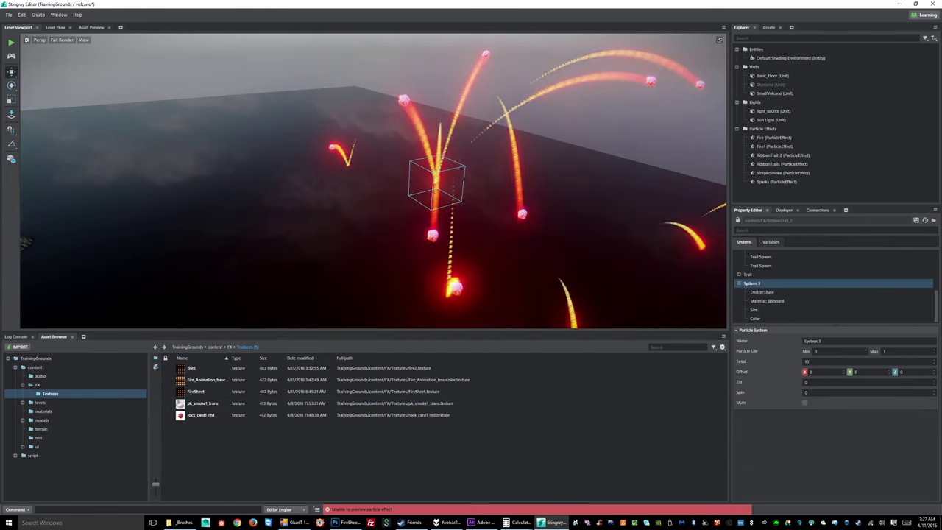
{"action": "left_click_drag", "start_coordinate": [822, 361], "coordinate": [751, 360]}
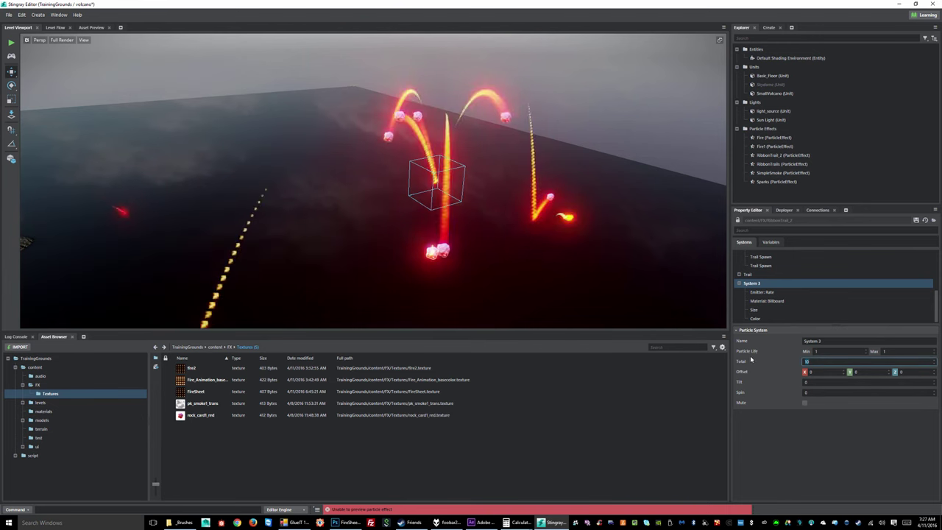
{"action": "type", "text": "1"}
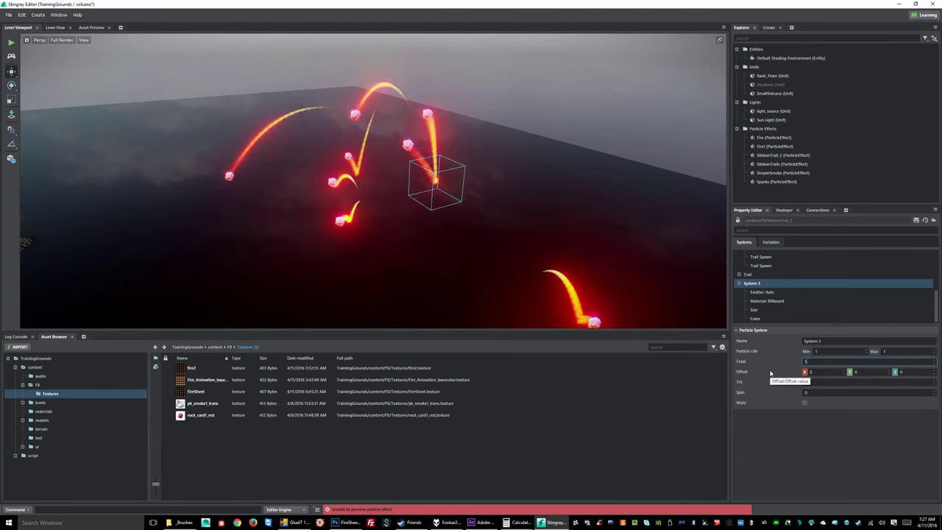
{"action": "type", "text": "0000"}
{"action": "key", "text": "Tab"}
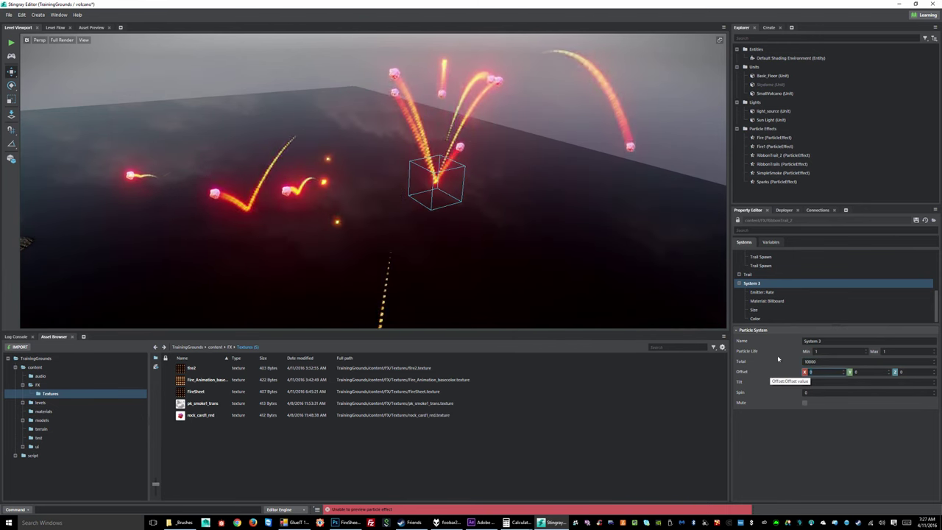
{"action": "left_click", "coordinate": [916, 221]}
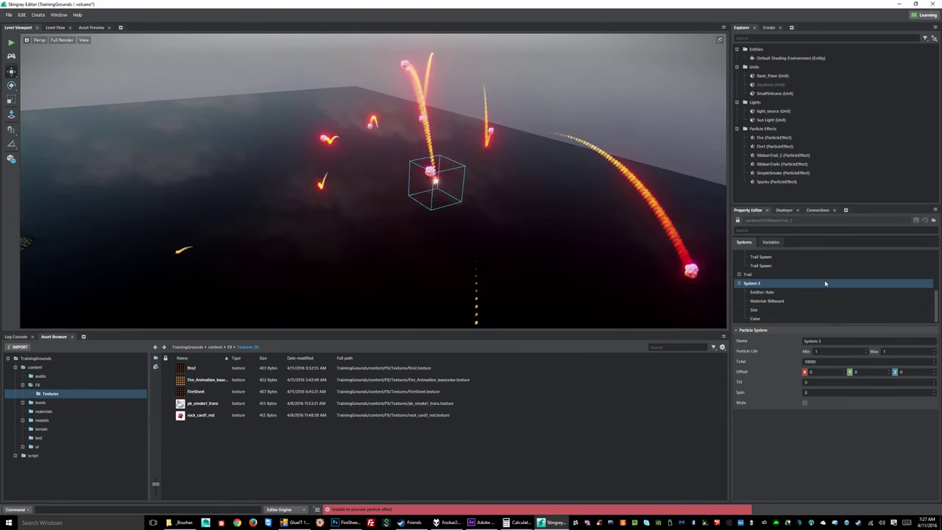
Step: Set System 3's minimum and maximum initial size to 0.3 and save the effect
{"action": "scroll", "coordinate": [814, 283], "scroll_direction": "up", "scroll_amount": 5}
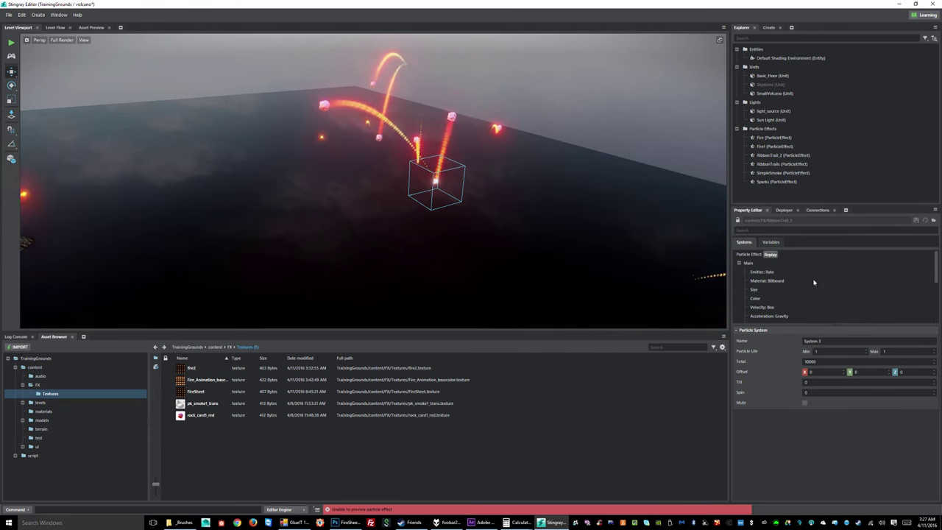
{"action": "left_click", "coordinate": [745, 264]}
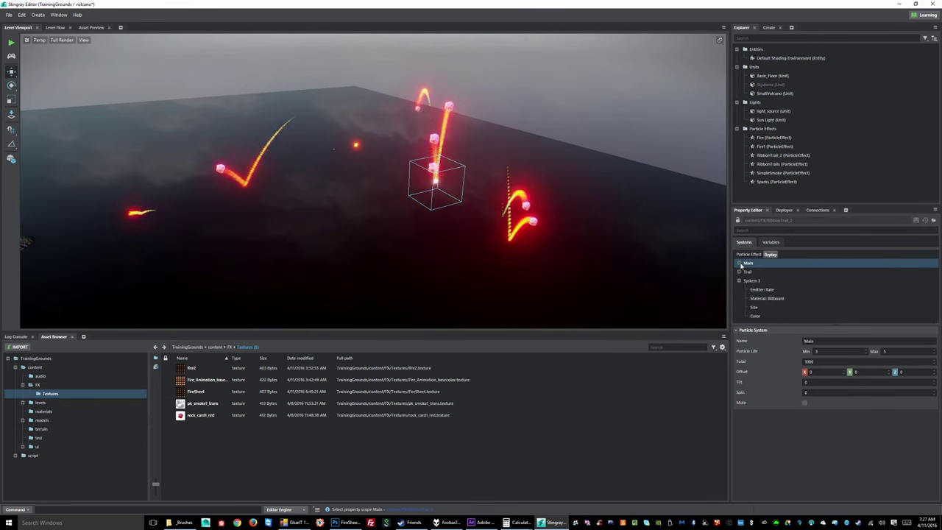
{"action": "scroll", "coordinate": [775, 282], "scroll_direction": "down", "scroll_amount": 5}
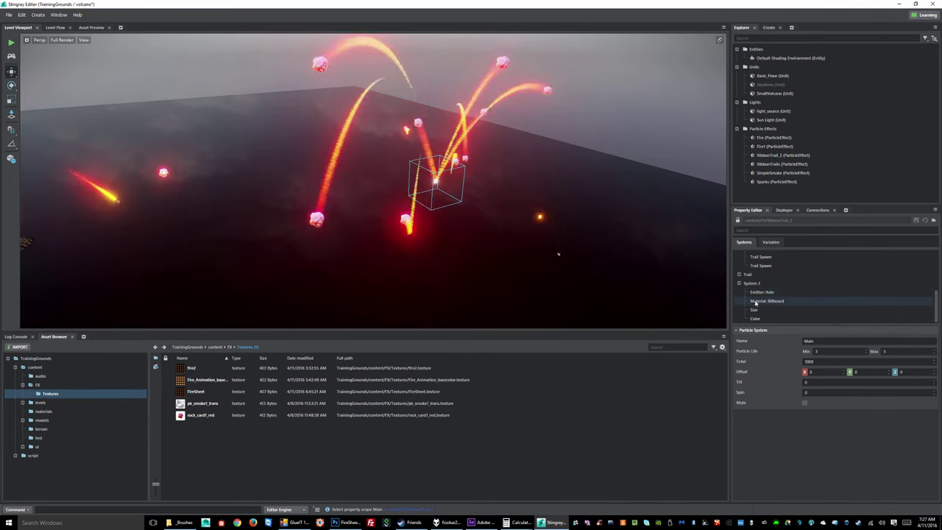
{"action": "left_click", "coordinate": [767, 302]}
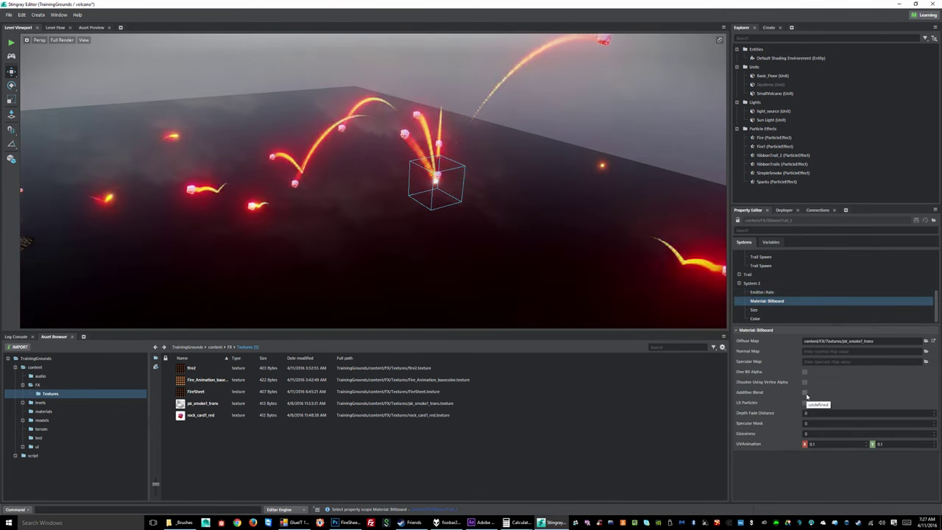
{"action": "left_click", "coordinate": [755, 310]}
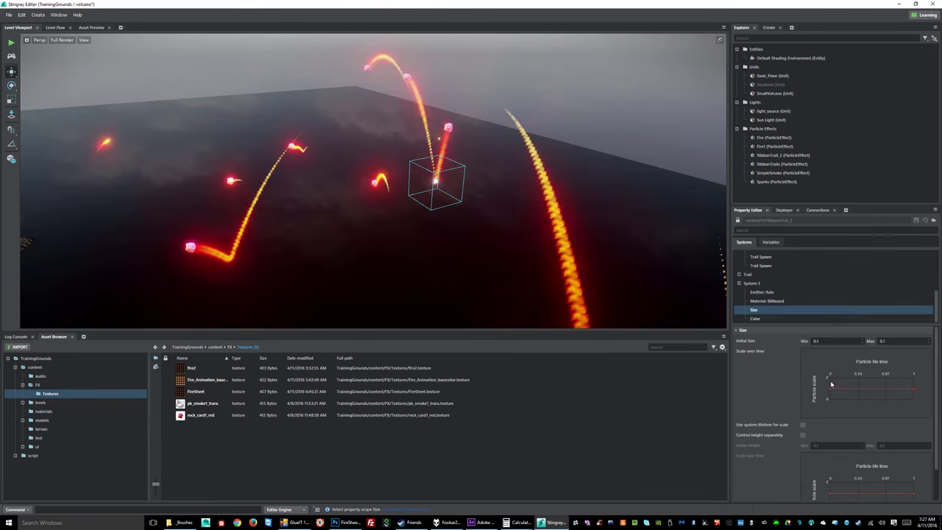
{"action": "left_click", "coordinate": [834, 341]}
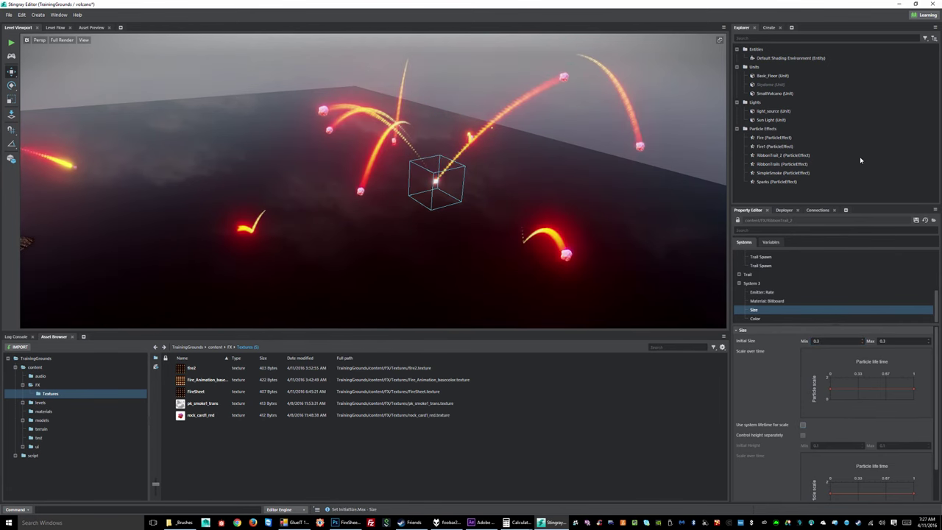
{"action": "left_click", "coordinate": [916, 221]}
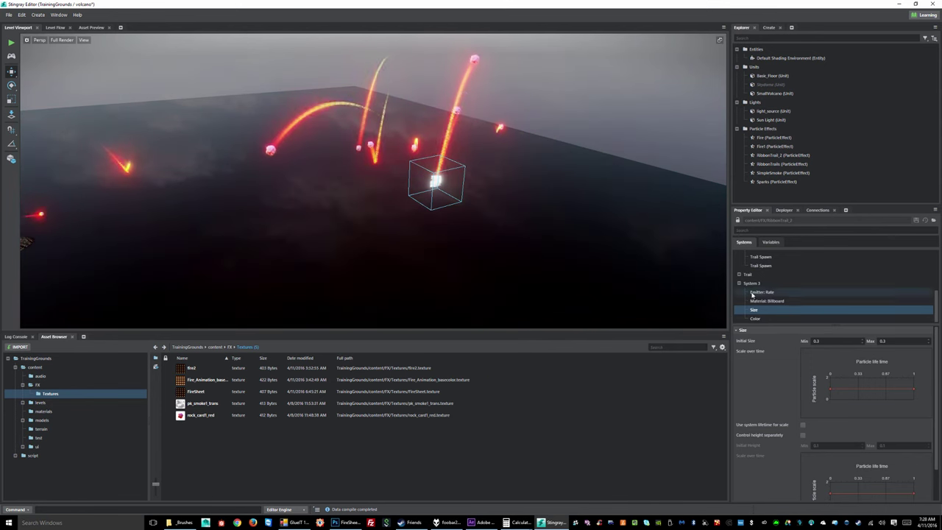
Step: Set the second Trail Spawn's particles per second to 100 and save the effect
{"action": "left_click", "coordinate": [761, 265]}
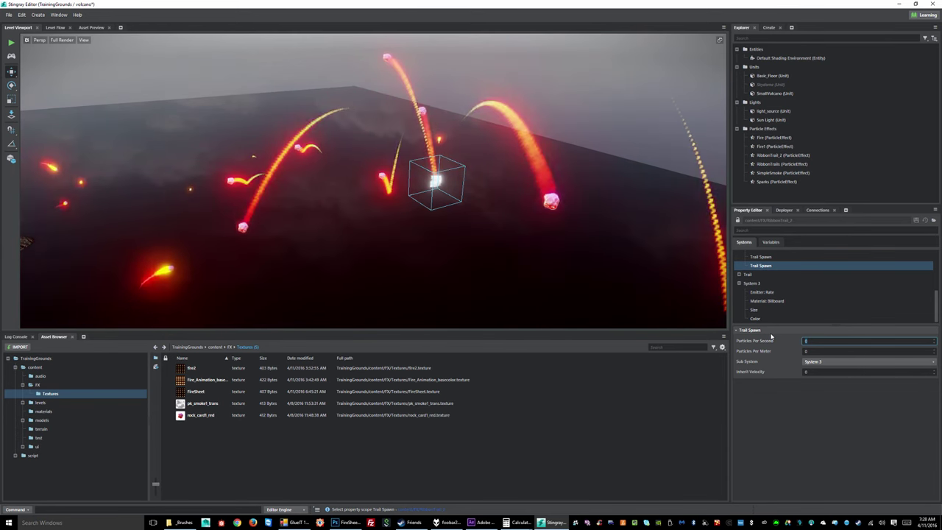
{"action": "type", "text": "100"}
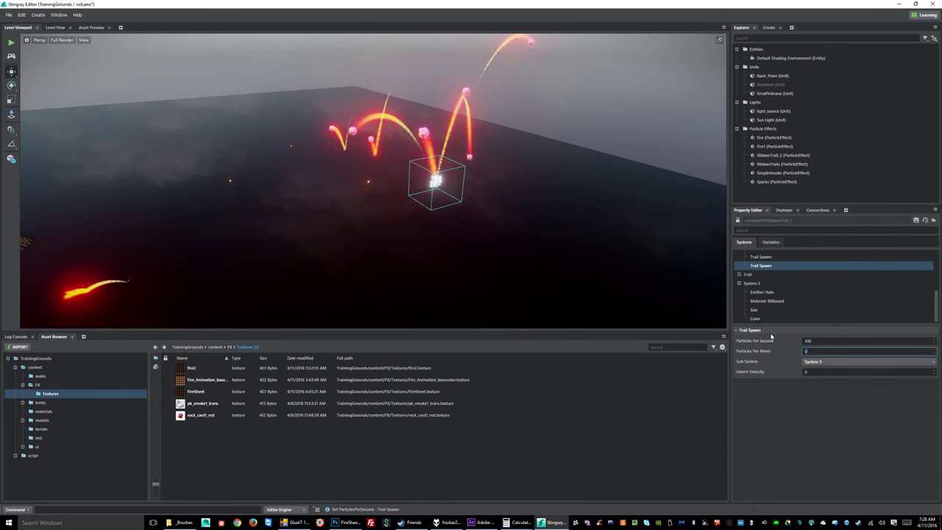
{"action": "left_click", "coordinate": [917, 221]}
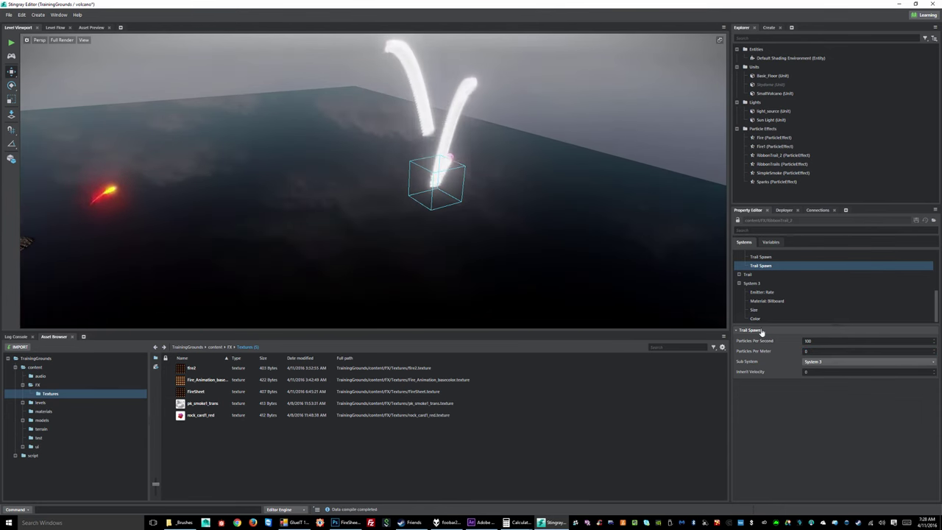
Step: Remove the Emitter: Rate component from both System 3 and the Trail system
{"action": "right_click", "coordinate": [755, 293]}
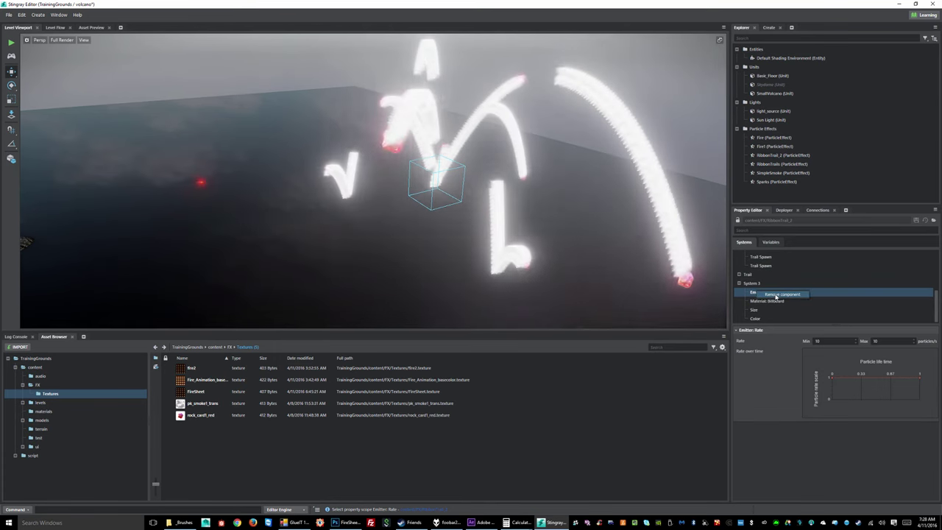
{"action": "left_click", "coordinate": [775, 297]}
{"action": "left_click", "coordinate": [739, 283]}
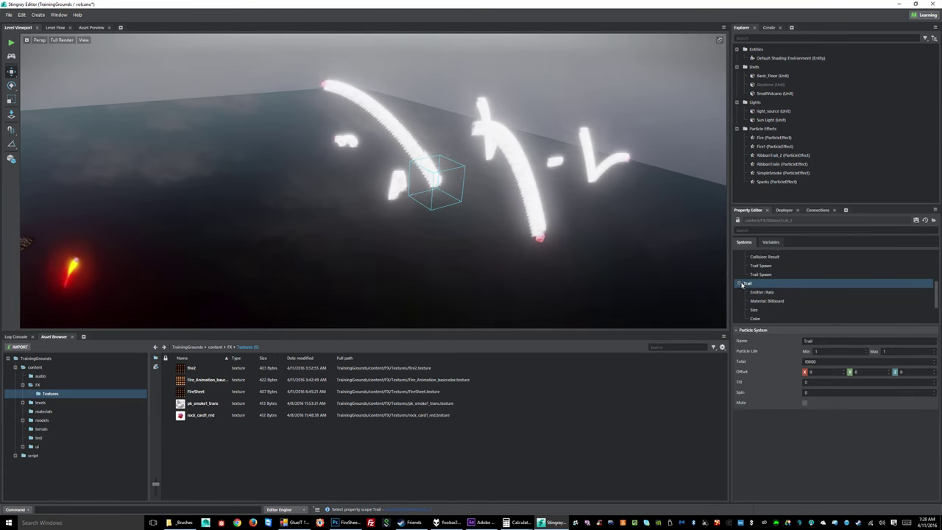
{"action": "left_click", "coordinate": [759, 293]}
{"action": "key", "text": "Delete"}
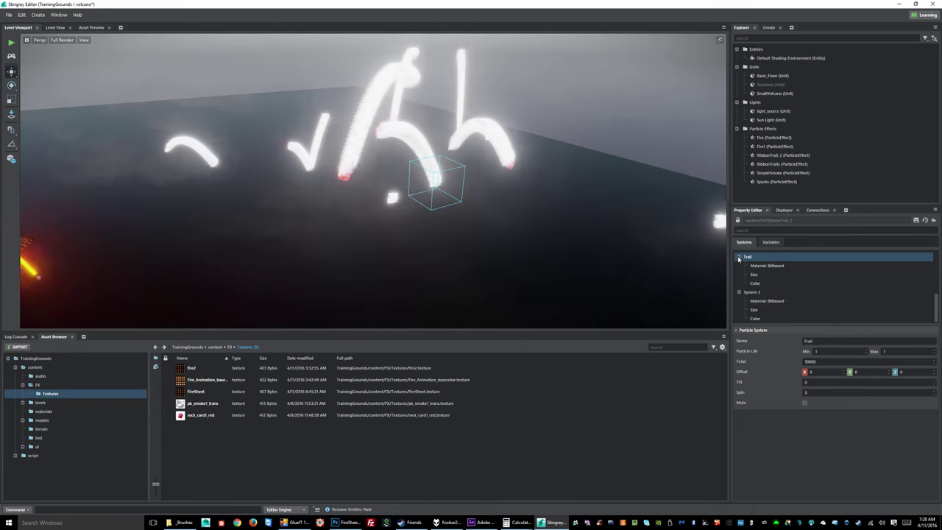
Step: Color System 3's gradient stop dark gray and save the effect
{"action": "left_click", "coordinate": [756, 318]}
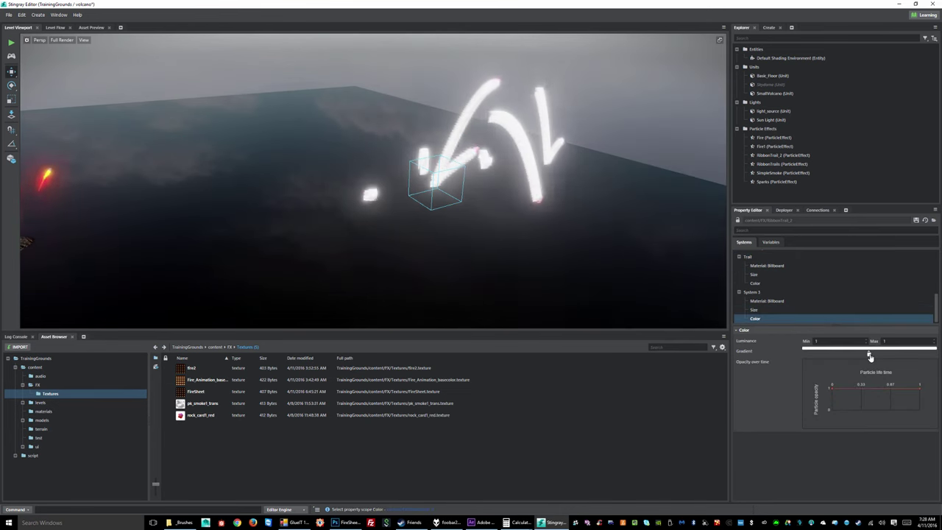
{"action": "double_click", "coordinate": [869, 353]}
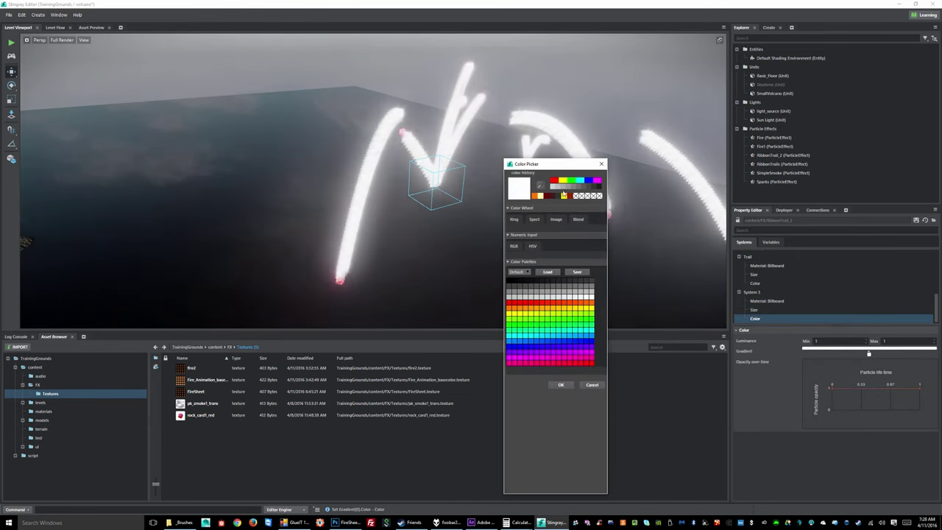
{"action": "left_click", "coordinate": [562, 385]}
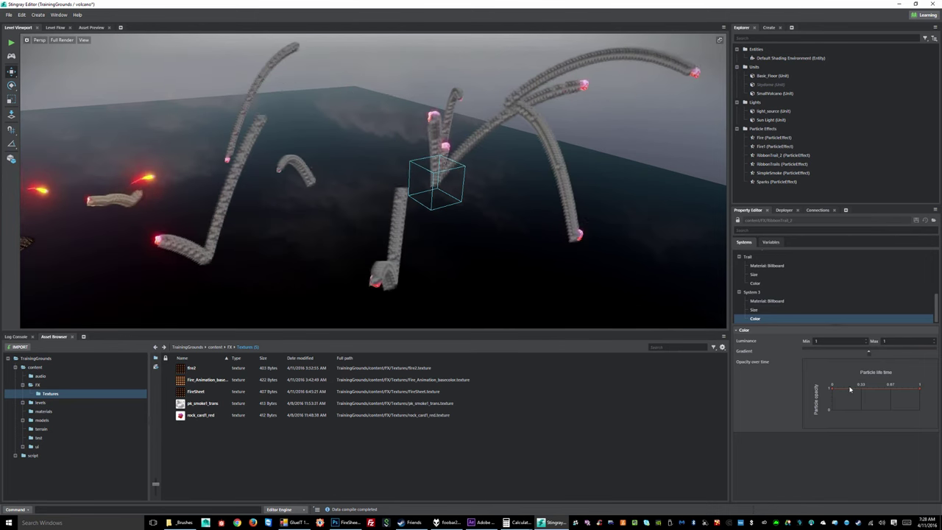
Step: Lower the start of System 3's opacity over time curve, drop its end to 0, and save the effect
{"action": "left_click_drag", "start_coordinate": [834, 390], "coordinate": [828, 410]}
{"action": "left_click_drag", "start_coordinate": [921, 390], "coordinate": [925, 418]}
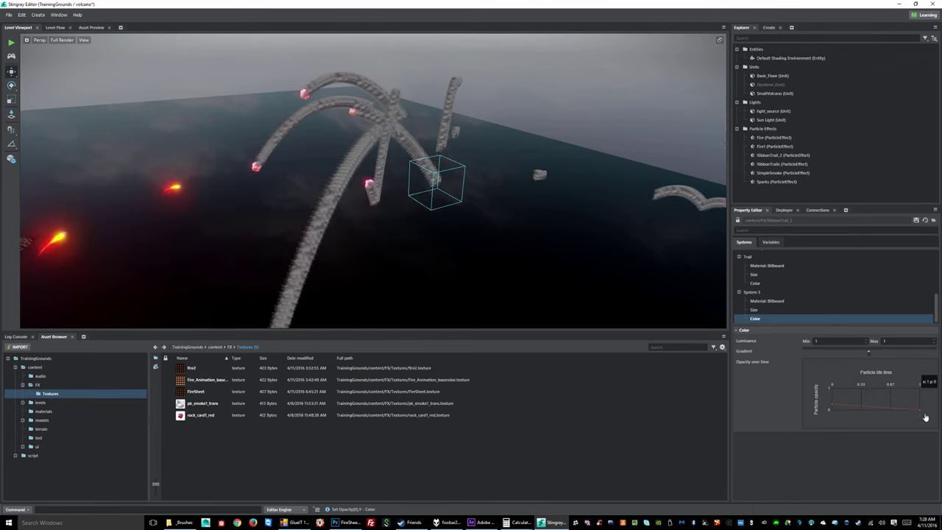
{"action": "left_click", "coordinate": [916, 221]}
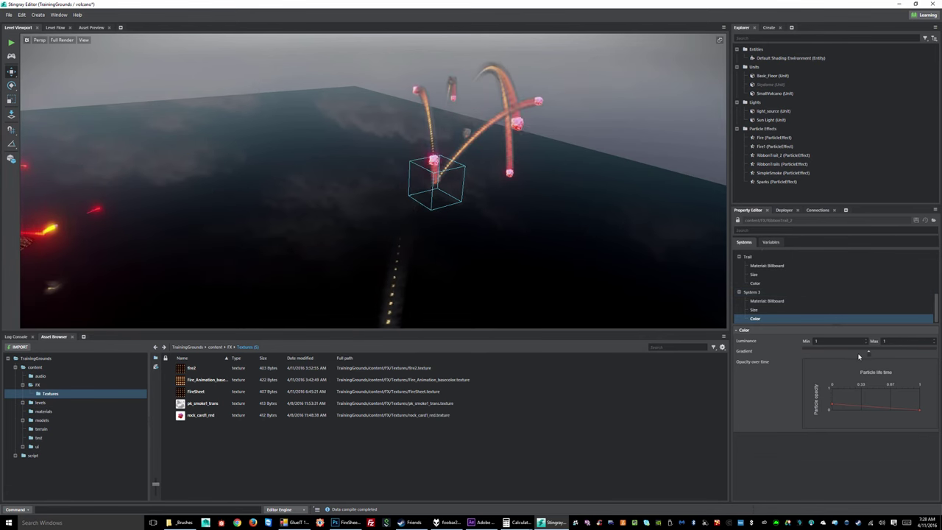
Step: Set System 3's maximum initial size to 0.5 and save the effect
{"action": "left_click", "coordinate": [773, 309]}
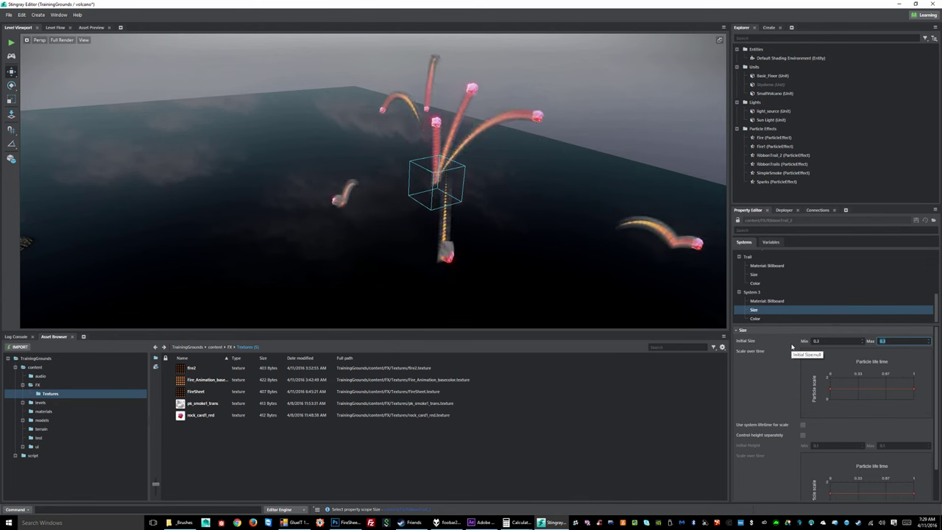
{"action": "type", "text": "0.5"}
{"action": "key", "text": "Tab"}
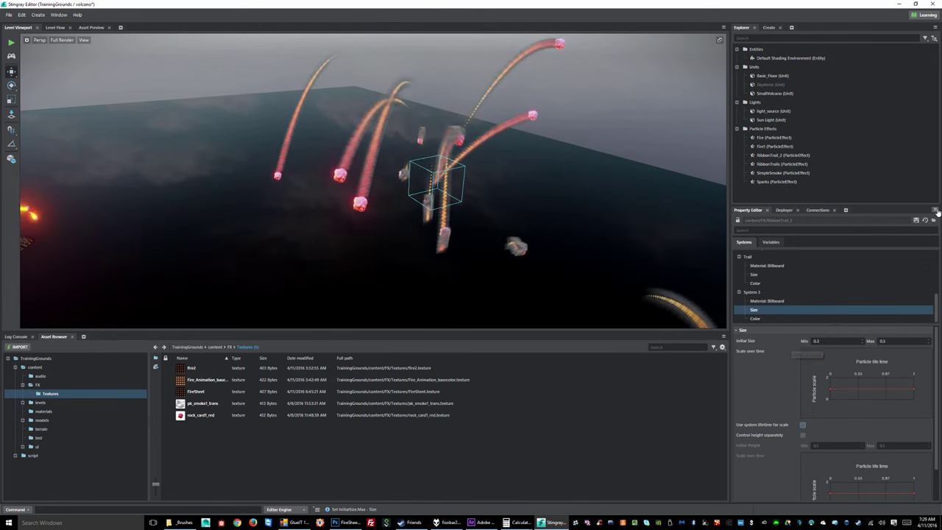
{"action": "left_click", "coordinate": [917, 220]}
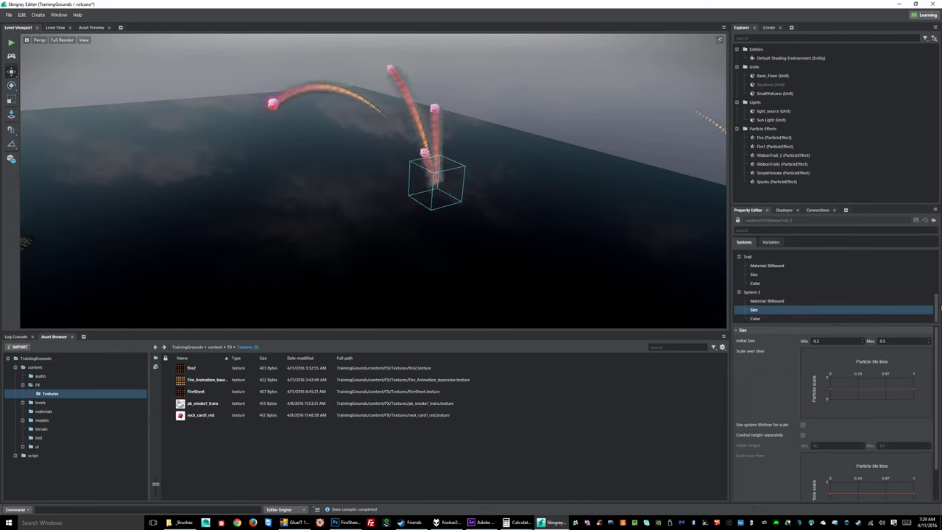
Step: Raise System 3's maximum initial size to 1
{"action": "key", "text": "BackSpace"}
{"action": "type", "text": "9"}
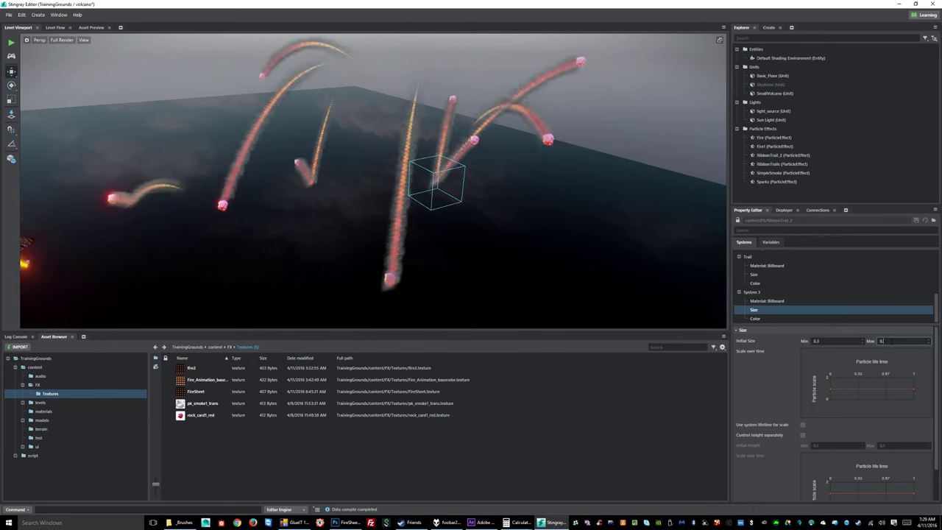
{"action": "key", "text": "Return"}
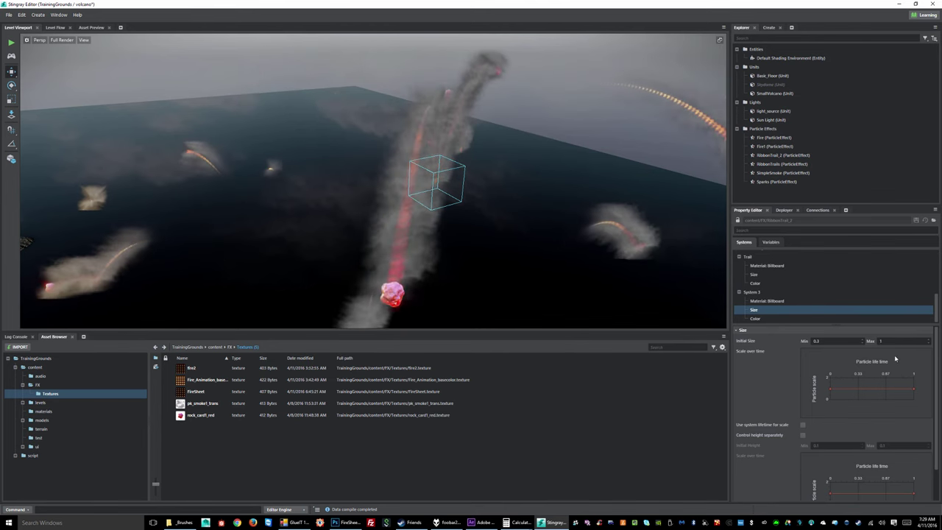
Step: Set System 3's maximum initial size to 0.7 and save the effect
{"action": "left_click_drag", "start_coordinate": [893, 342], "coordinate": [866, 337]}
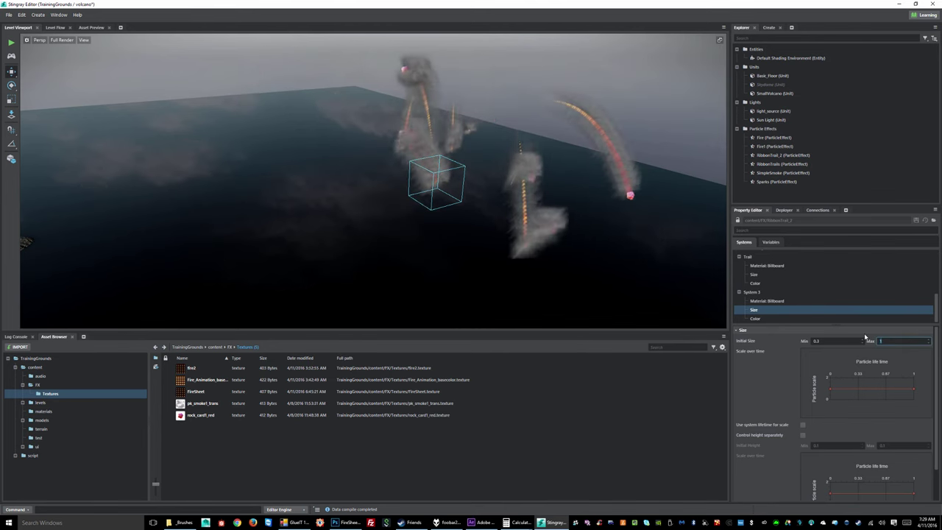
{"action": "type", "text": "0.7"}
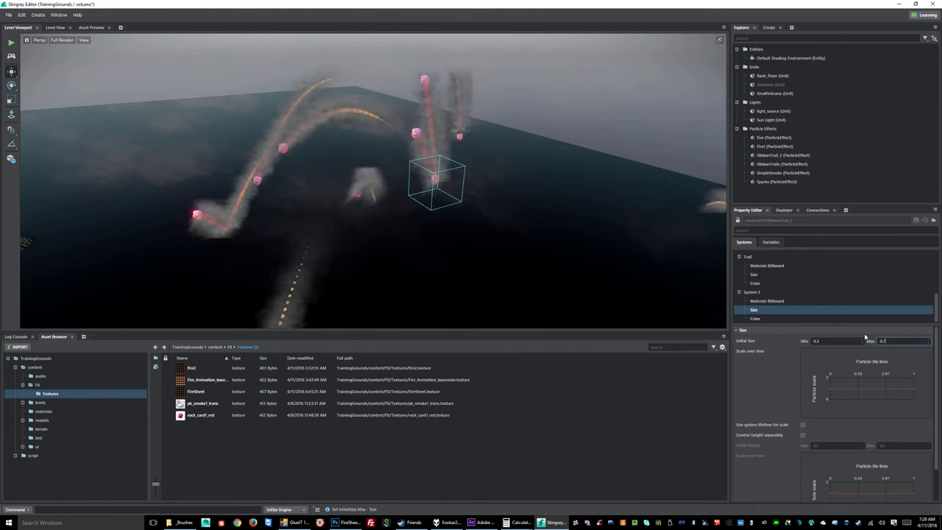
{"action": "left_click", "coordinate": [916, 220]}
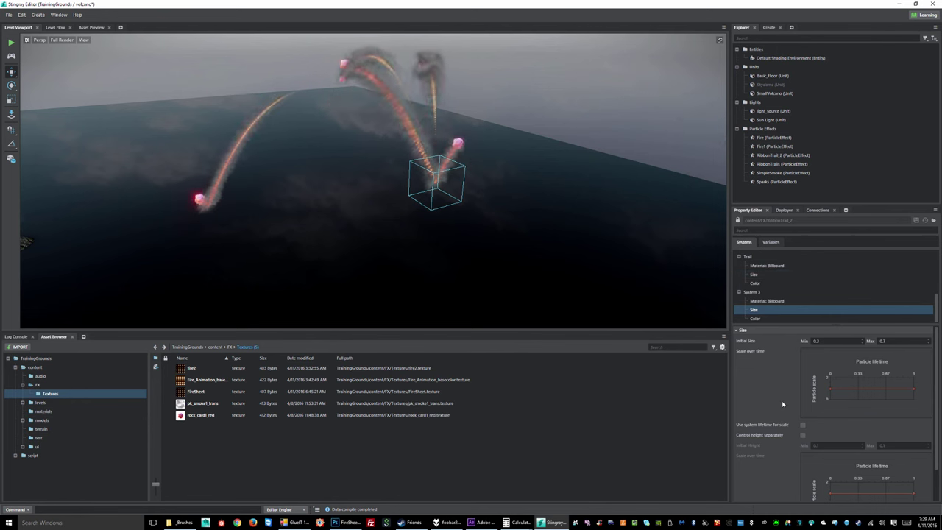
Step: Try Additive Blend on System 3's billboard material, saving the effect with it enabled, and switch it back off
{"action": "left_click", "coordinate": [755, 319]}
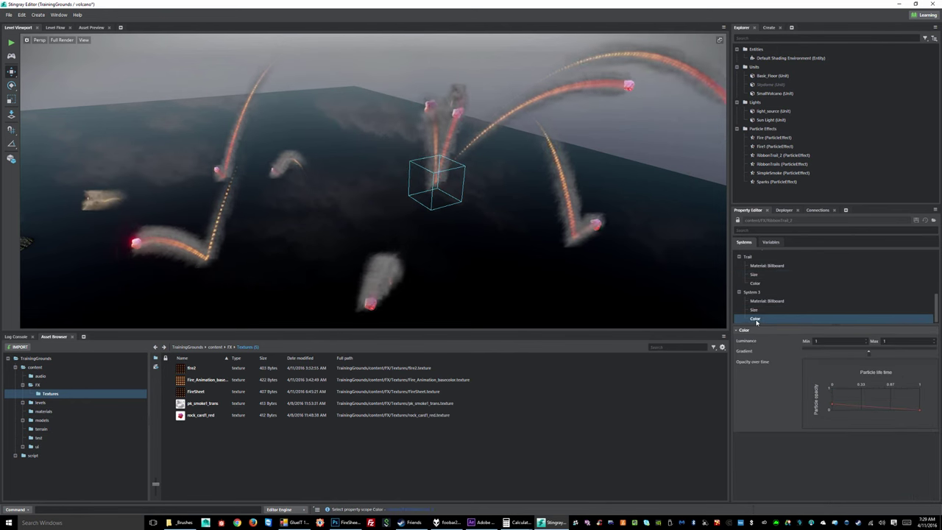
{"action": "left_click", "coordinate": [771, 302]}
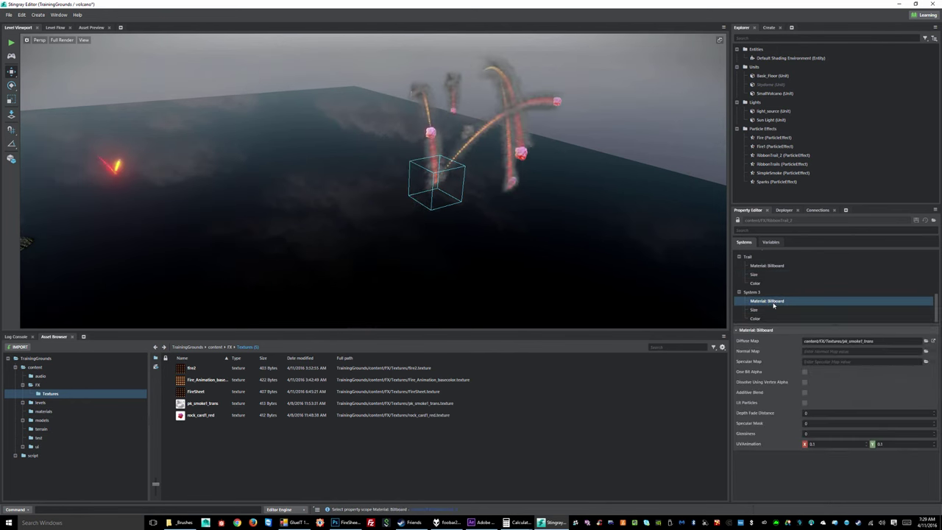
{"action": "left_click", "coordinate": [804, 392]}
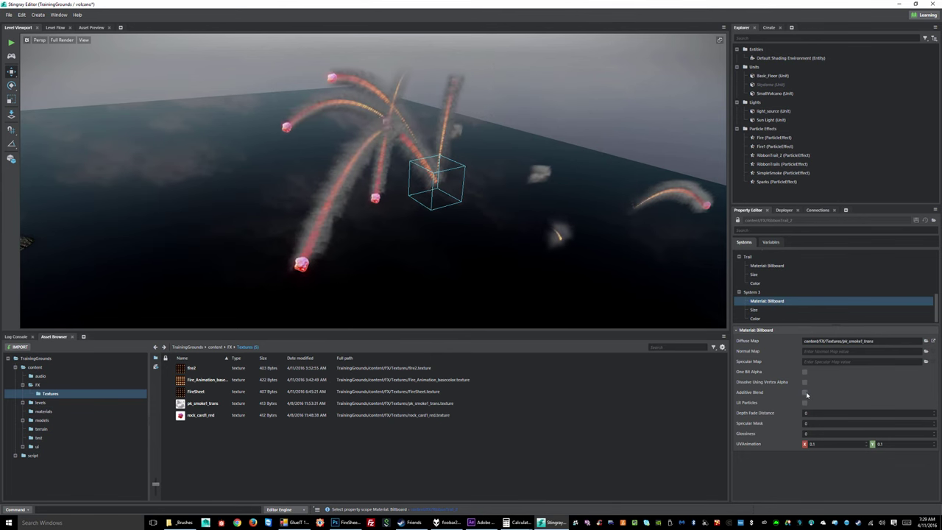
{"action": "left_click", "coordinate": [916, 221]}
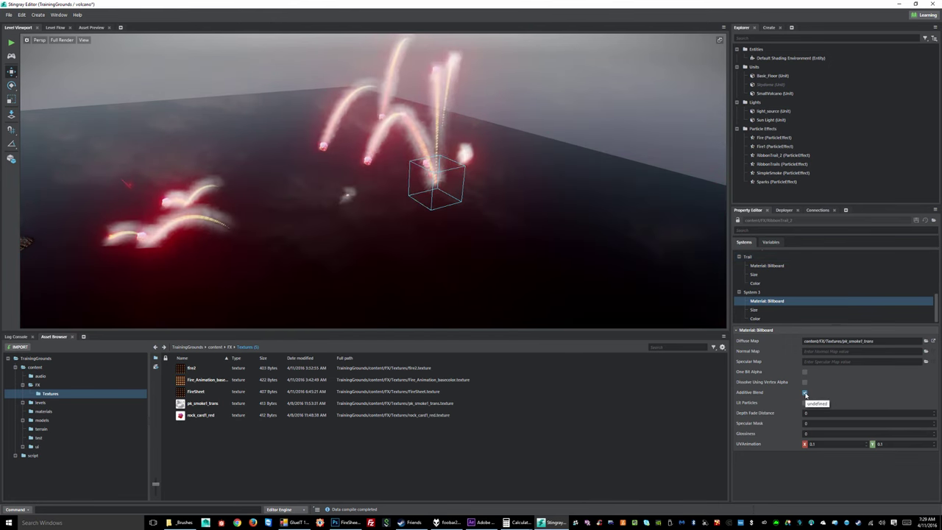
{"action": "left_click", "coordinate": [805, 393]}
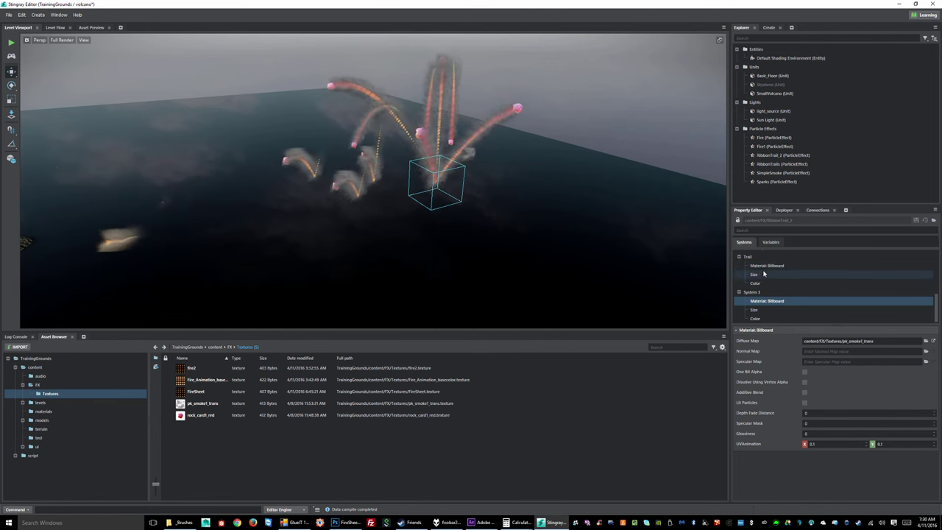
Step: Set the particles per second of the Trail Spawn that feeds System 3 to 50 and save the effect
{"action": "scroll", "coordinate": [773, 280], "scroll_direction": "up", "scroll_amount": 2}
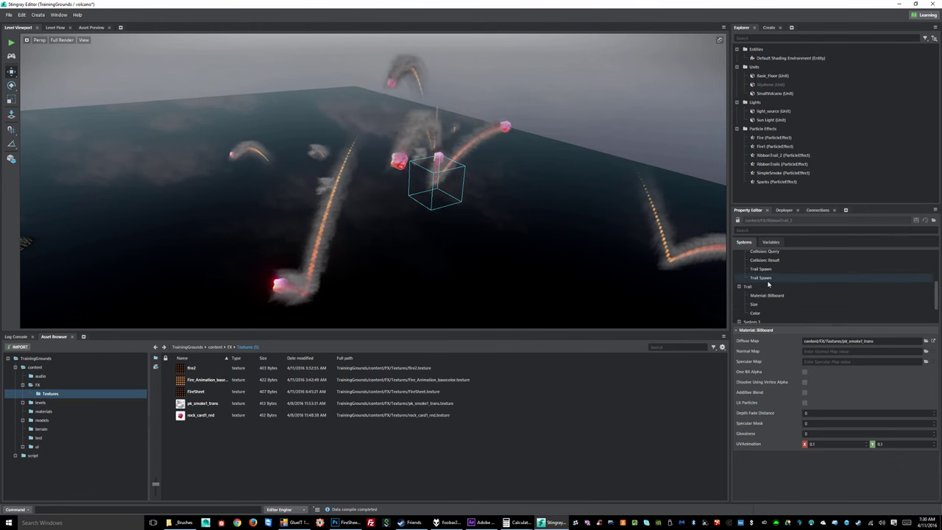
{"action": "left_click", "coordinate": [767, 277]}
{"action": "left_click", "coordinate": [817, 340]}
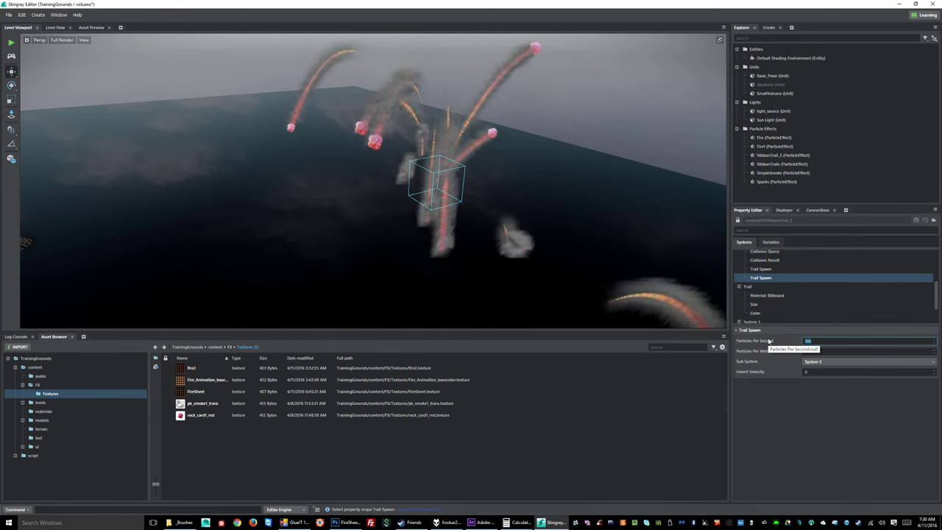
{"action": "type", "text": "50"}
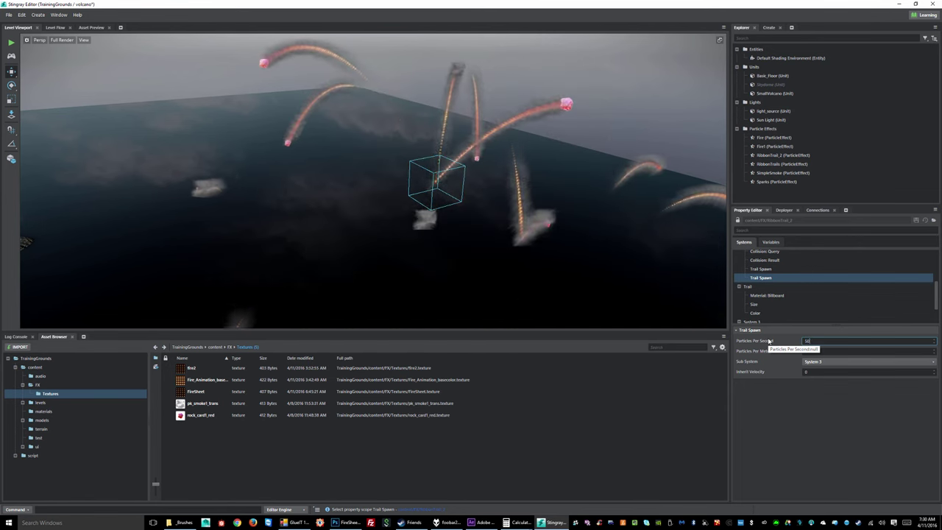
{"action": "key", "text": "Tab"}
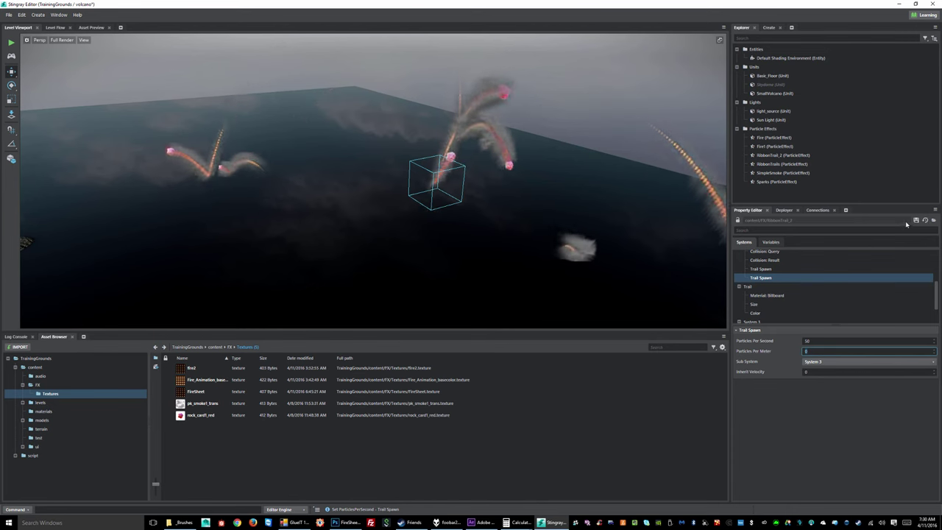
{"action": "left_click", "coordinate": [916, 222]}
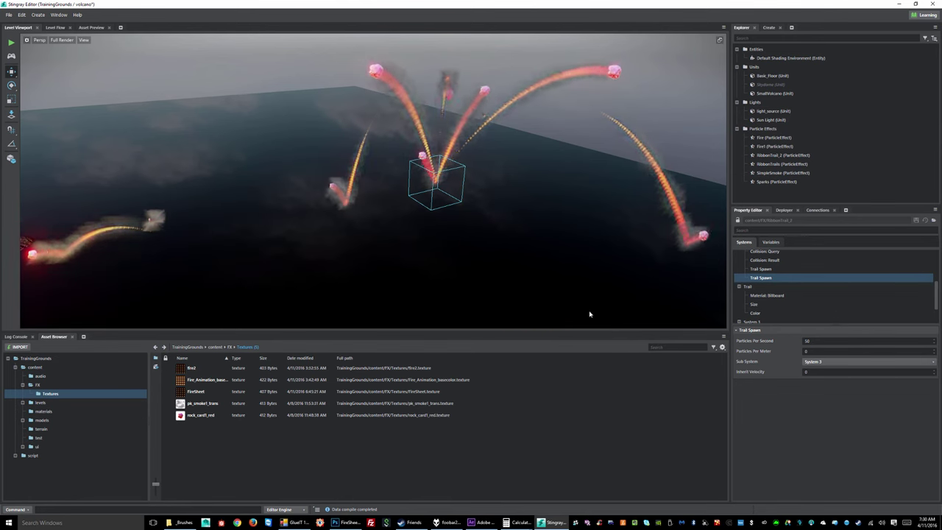
{"action": "right_click_drag", "start_coordinate": [585, 246], "coordinate": [501, 230]}
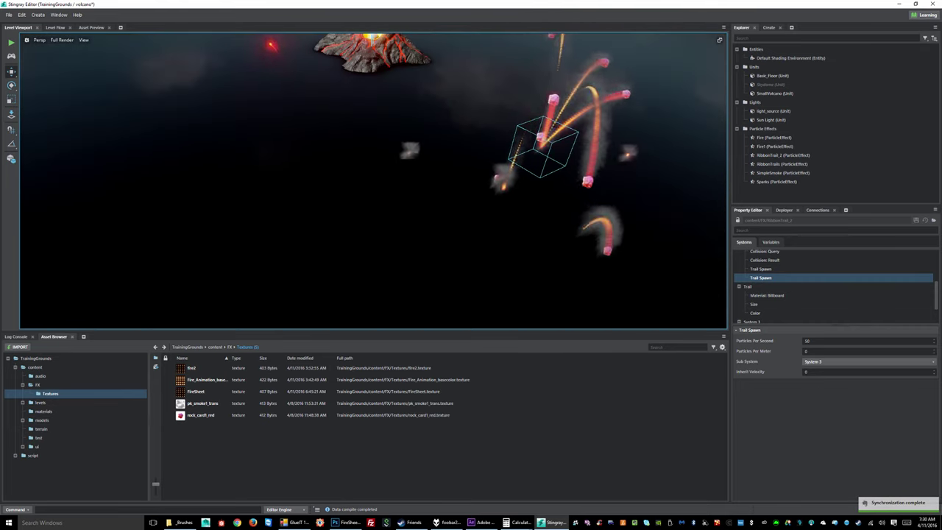
{"action": "right_click_drag", "start_coordinate": [642, 248], "coordinate": [646, 218]}
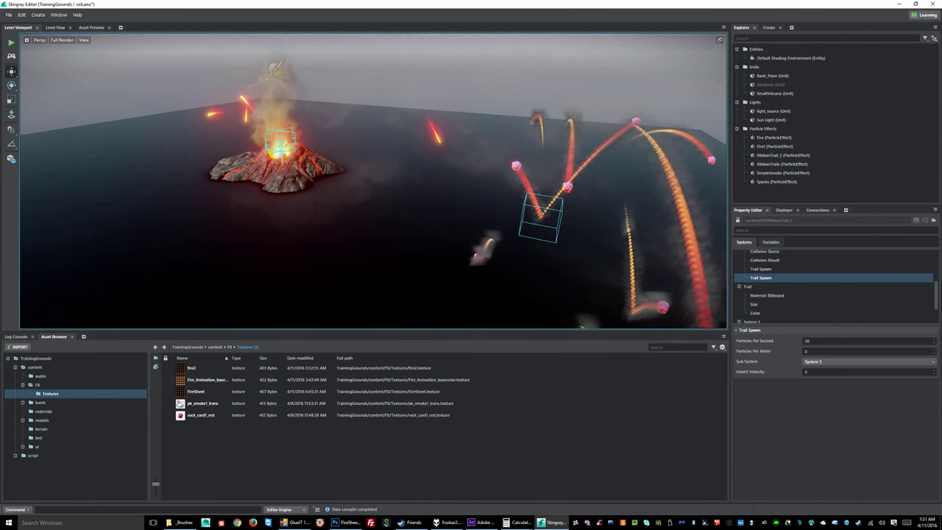